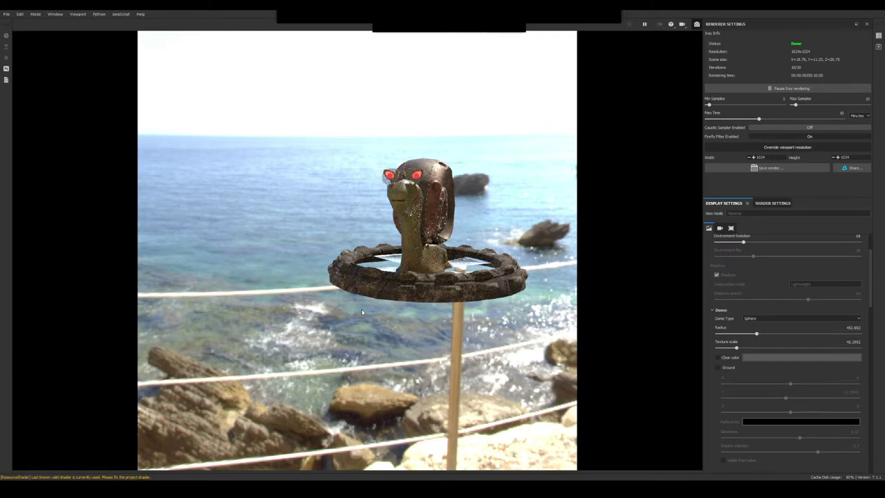
Step: Enable the ground in the dome settings so the snail model casts a shadow in the Iray render
left_click_drag(361, 311, 366, 353, "alt")
left_click(718, 367)
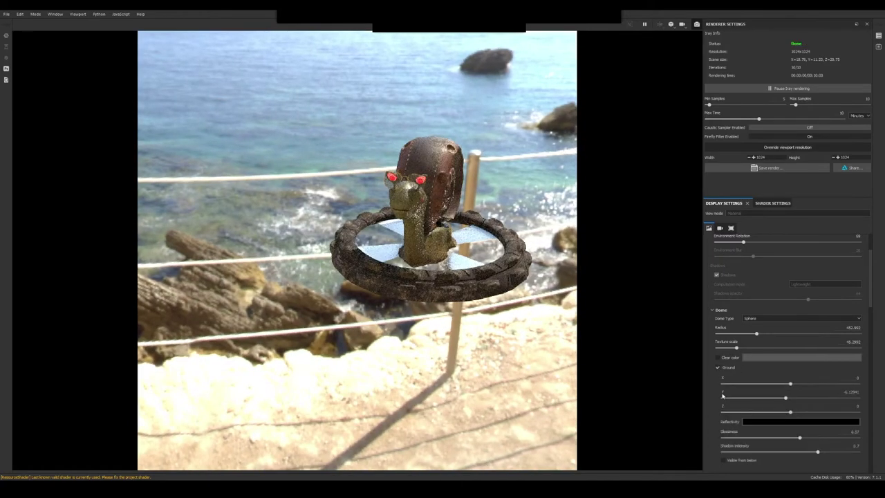
left_click_drag(453, 293, 427, 282, "alt")
middle_click_drag(427, 282, 349, 283, "alt")
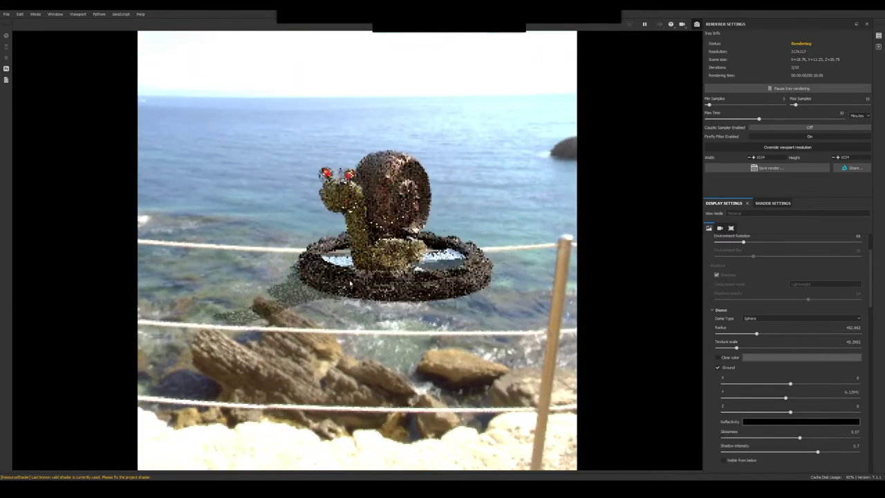
Step: Replace the environment background with a clear color, trying red and muted pink before setting it to white
left_click(716, 356)
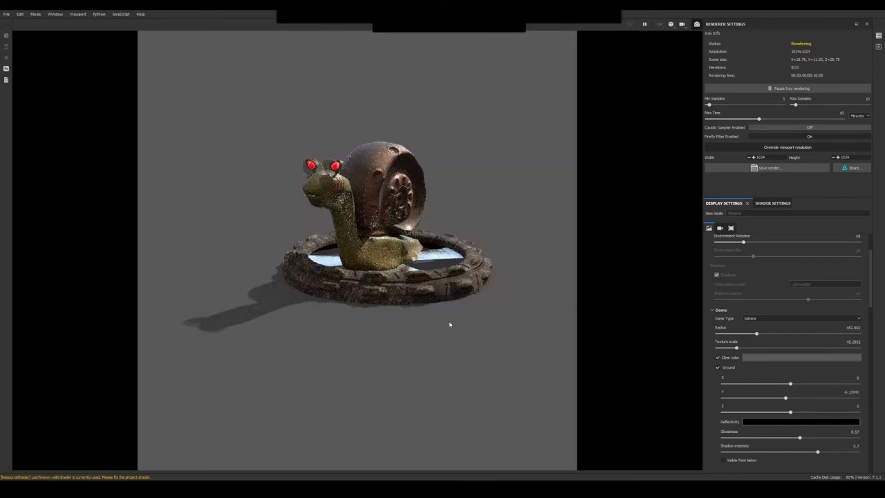
mouse_move(449, 324)
left_mouse_down("alt")
mouse_move(434, 322)
mouse_move(442, 328)
left_mouse_up("alt")
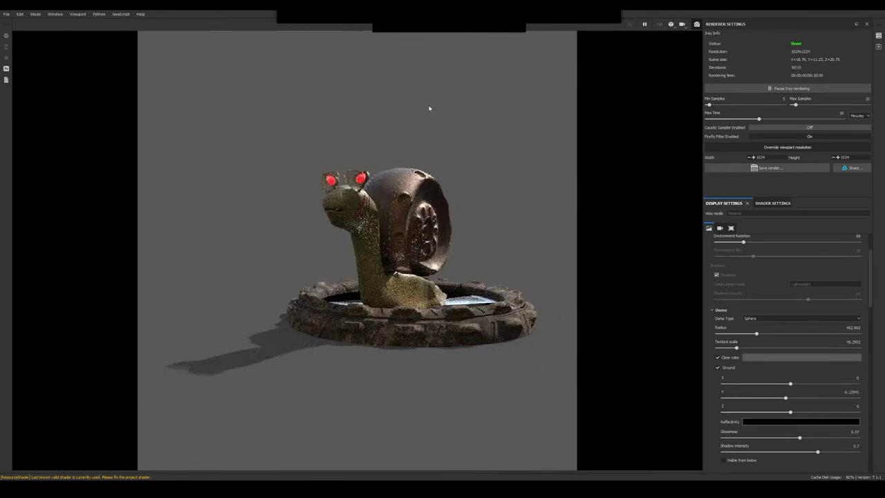
left_click(780, 358)
left_click(829, 373)
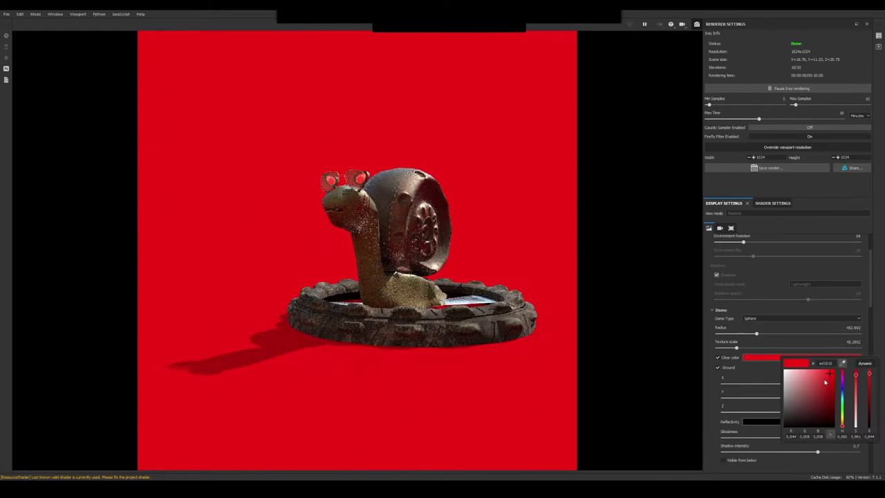
left_click(799, 389)
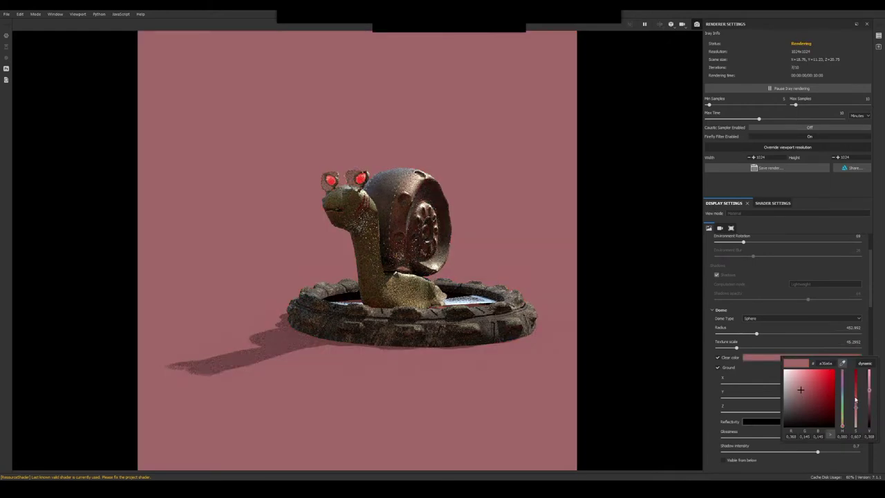
left_click_drag(842, 386, 780, 363)
left_click(781, 371)
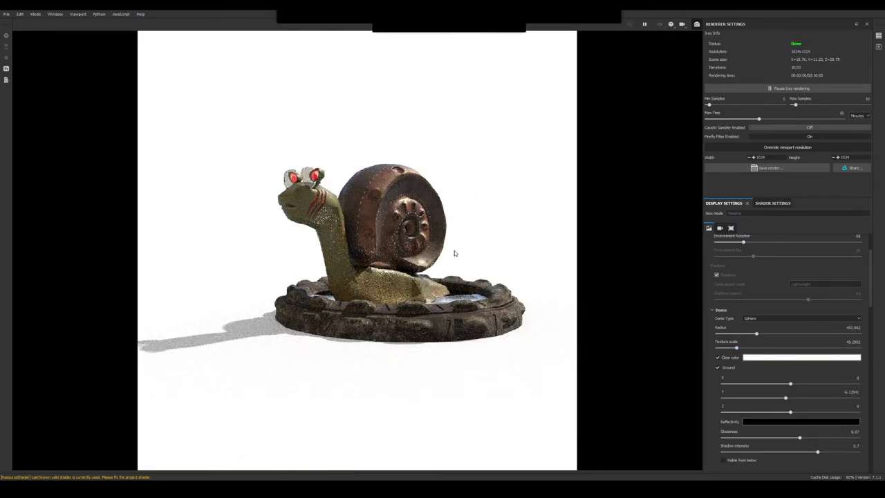
Step: Shift the dome's ground position to about 15.2 in X and about -5.5 in Y
right_click_drag(456, 254, 456, 289, "alt")
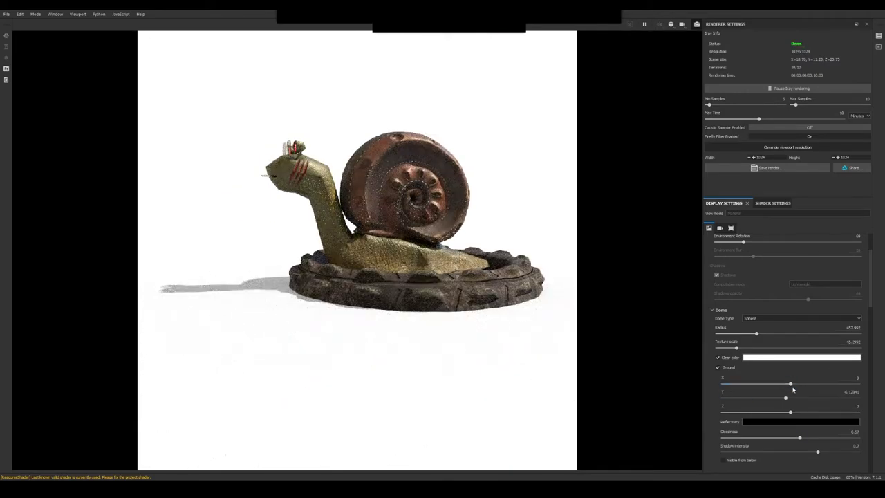
left_click_drag(790, 386, 781, 384)
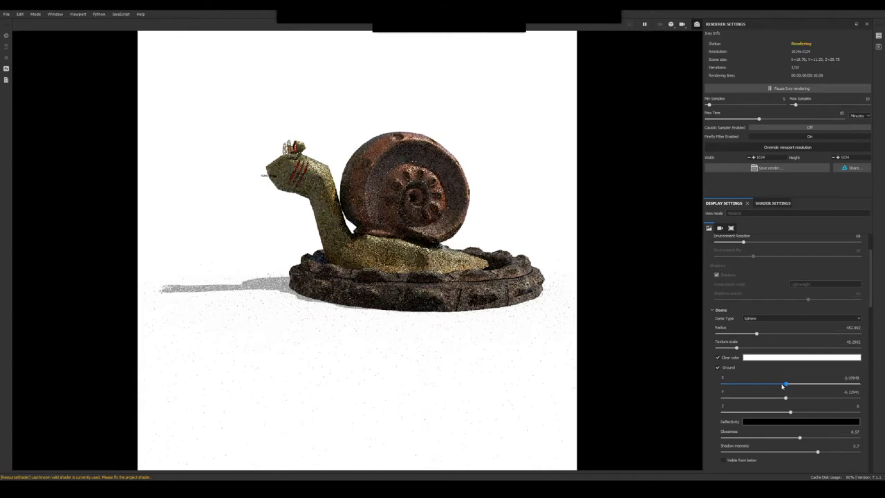
left_click(801, 384)
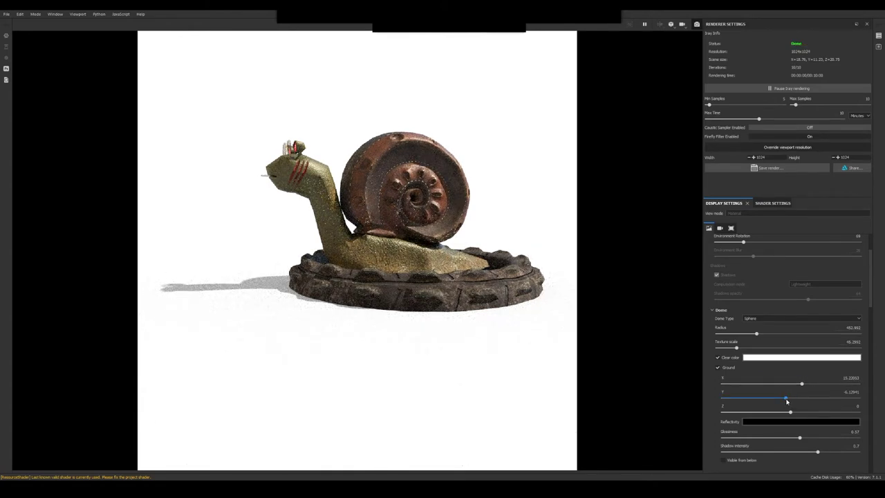
mouse_move(785, 400)
left_mouse_down()
mouse_move(752, 394)
mouse_move(788, 387)
mouse_move(777, 394)
left_mouse_up()
right_click_drag(442, 333, 446, 338, "alt")
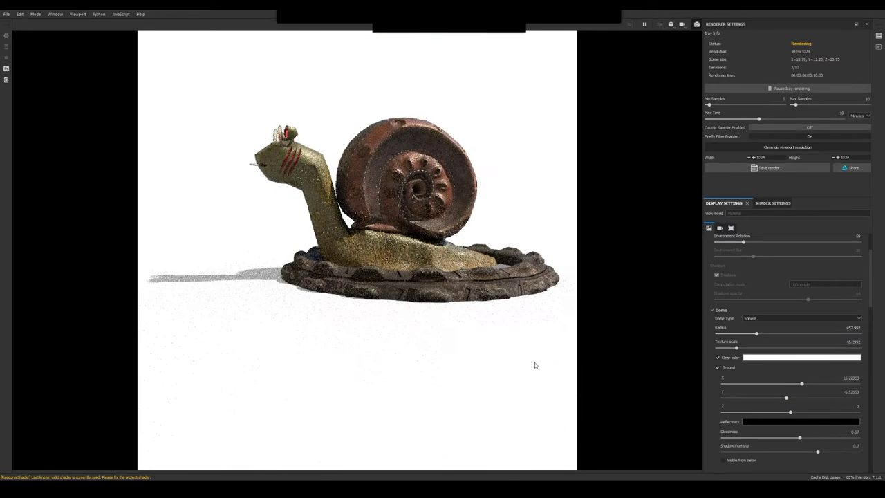
Step: Turn off the clear color to bring back the environment background, keeping the ground enabled
left_click(717, 367)
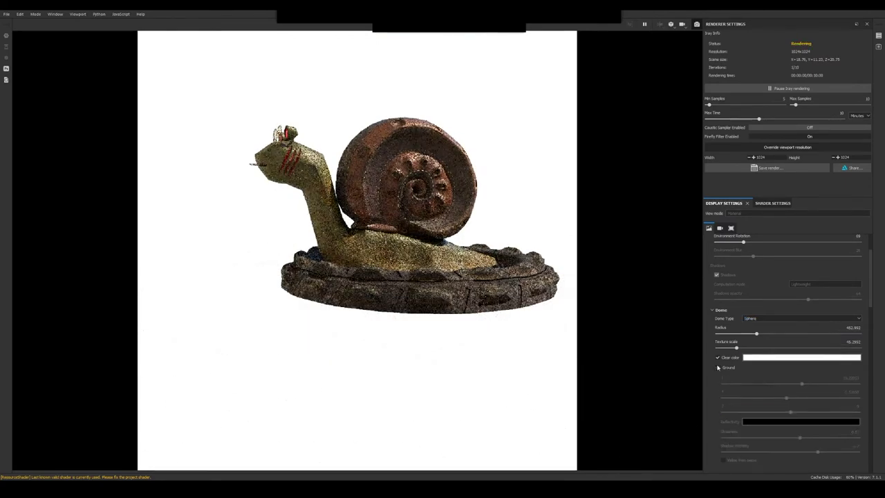
left_click(718, 357)
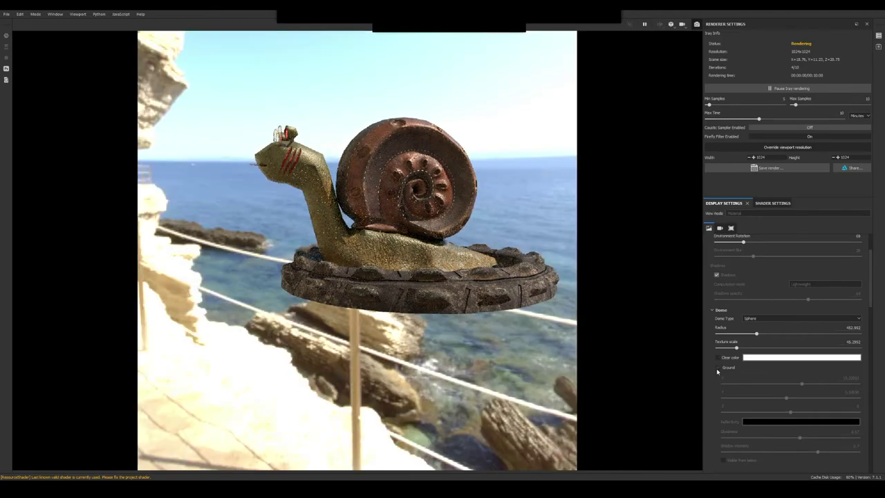
left_click(718, 368)
Step: Change the dome type to Sphere with ground
left_click_drag(415, 329, 477, 357, "alt")
left_click(756, 319)
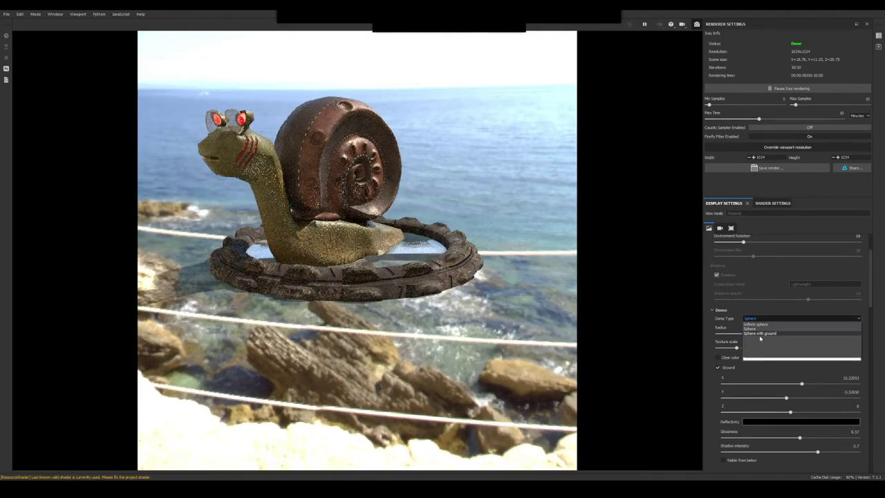
left_click(753, 334)
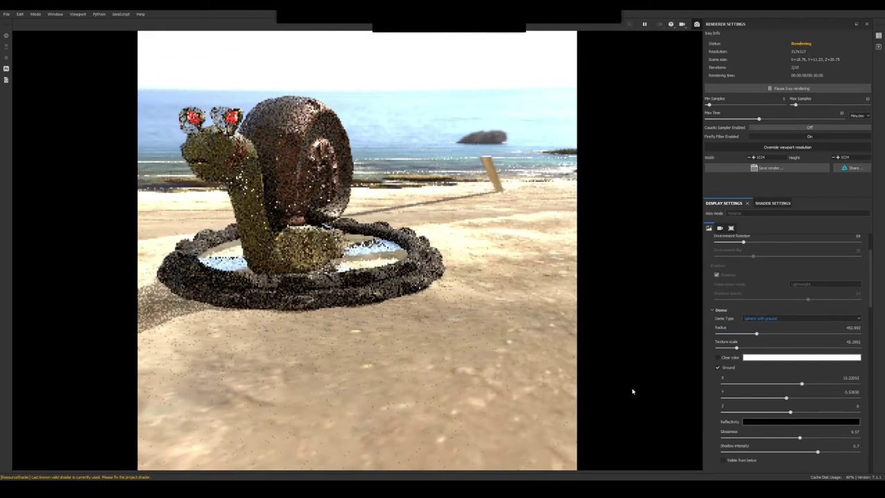
Step: Adjust the ground's Y position to about -5.98 so the tire under the snail rests on the sand
left_click_drag(785, 401, 784, 400)
left_click_drag(443, 394, 372, 365, "alt")
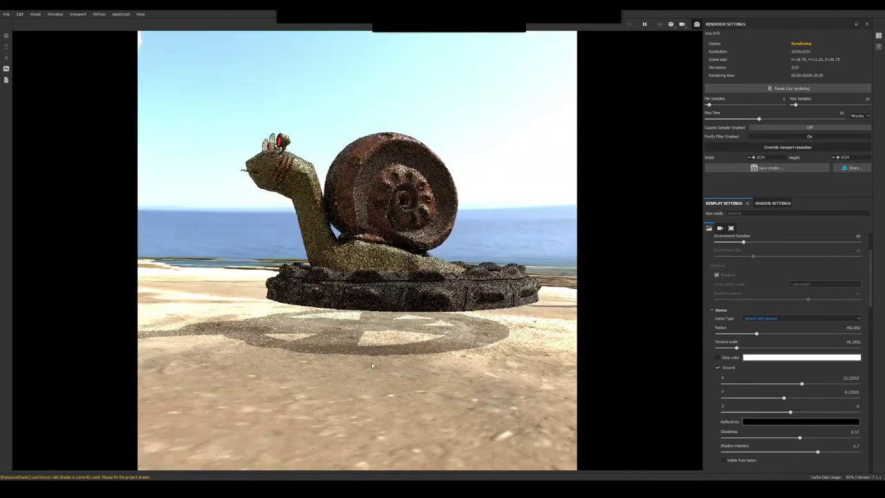
middle_click_drag(371, 365, 340, 328, "alt")
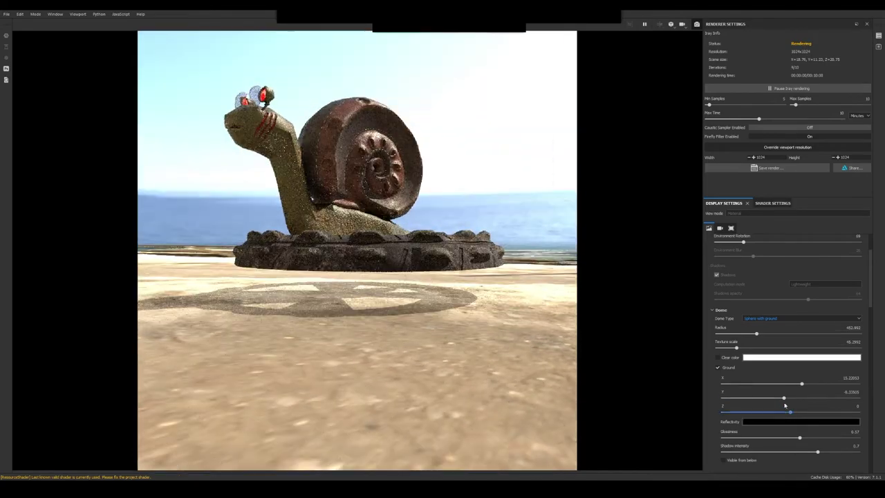
left_click_drag(784, 401, 786, 400)
mouse_move(482, 357)
left_mouse_down("alt")
mouse_move(463, 367)
mouse_move(474, 363)
left_mouse_up("alt")
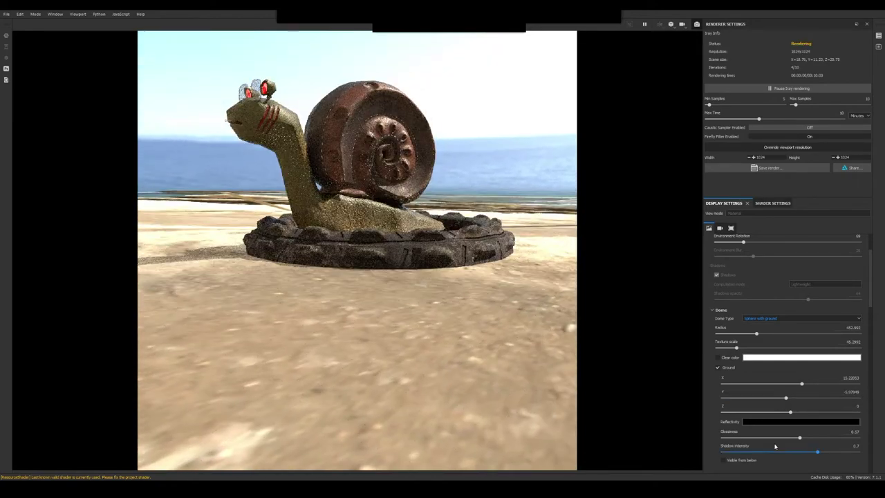
left_click_drag(378, 249, 366, 275, "alt")
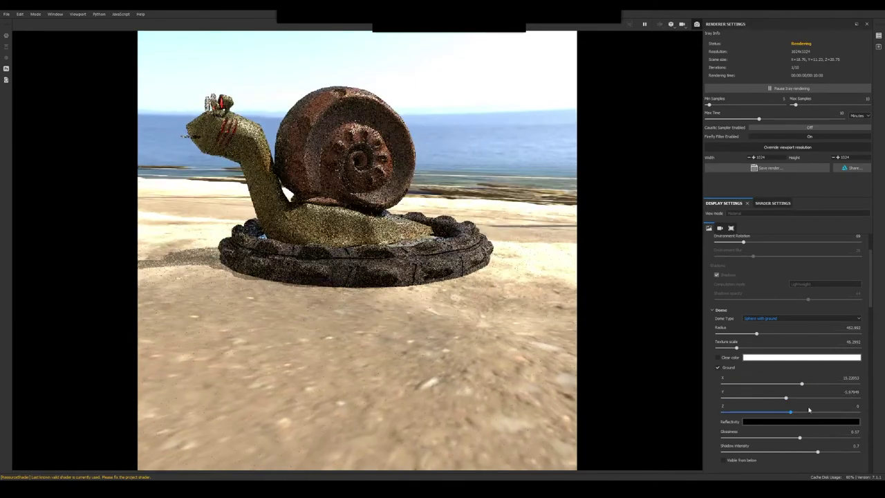
Step: Tune the ground's glossiness to 0.5 and its shadow intensity to 0.79, judging the shadow from several angles
scroll(817, 414, "down", 1)
scroll(819, 425, "down", 1)
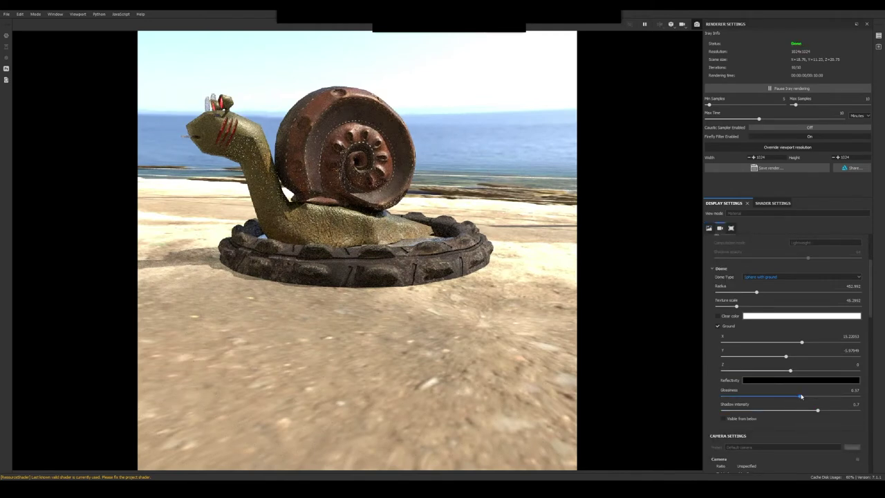
left_click_drag(801, 396, 833, 412)
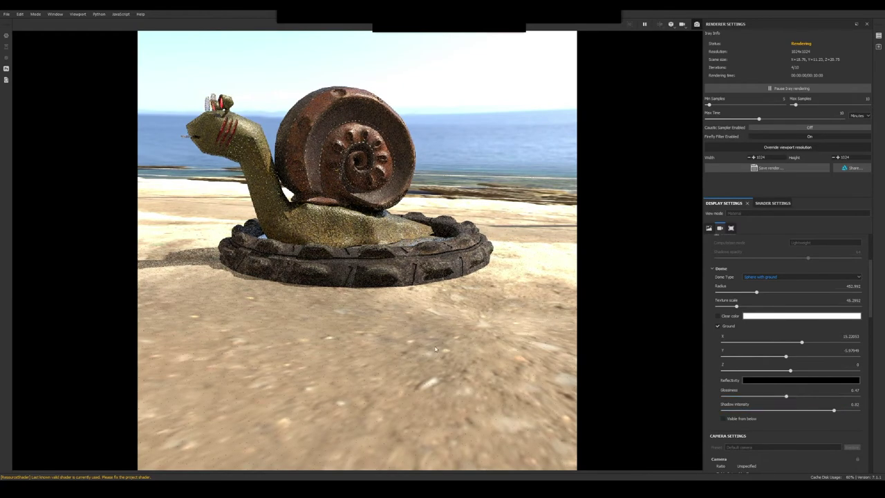
left_click_drag(353, 323, 449, 311, "alt")
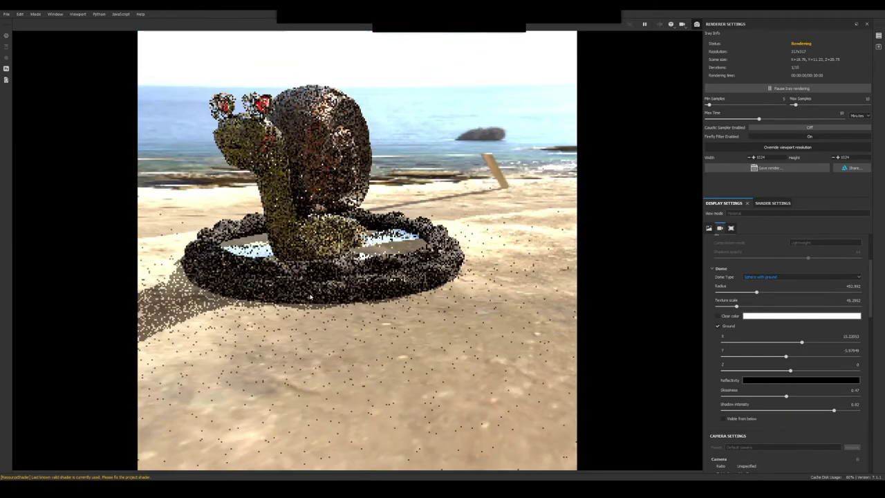
middle_click_drag(352, 298, 479, 279, "alt")
left_click_drag(479, 276, 504, 270, "alt")
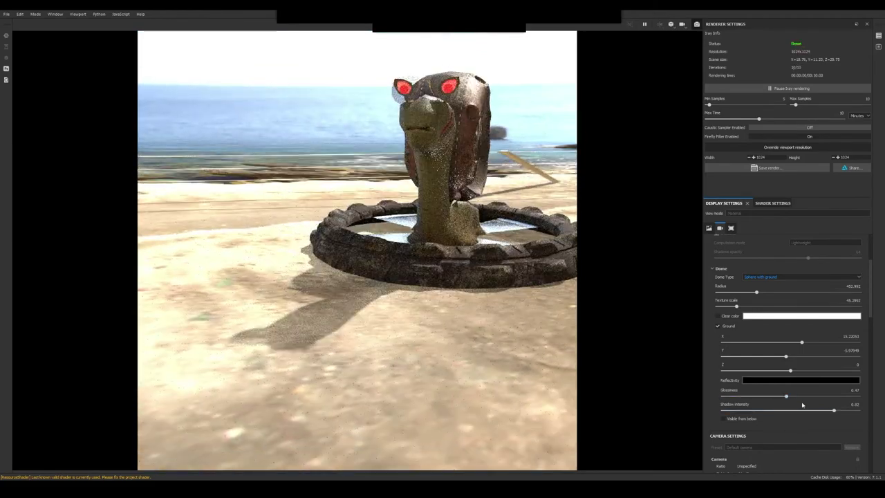
left_click_drag(832, 413, 832, 394)
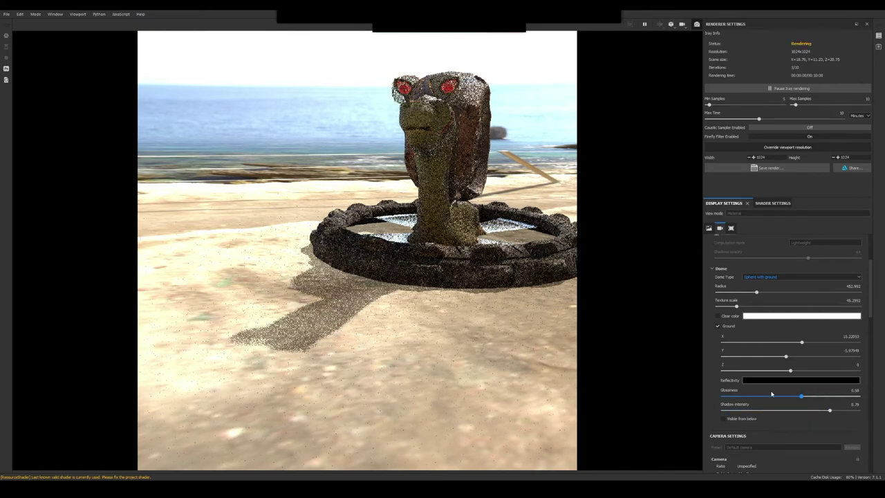
scroll(773, 399, "down", 1)
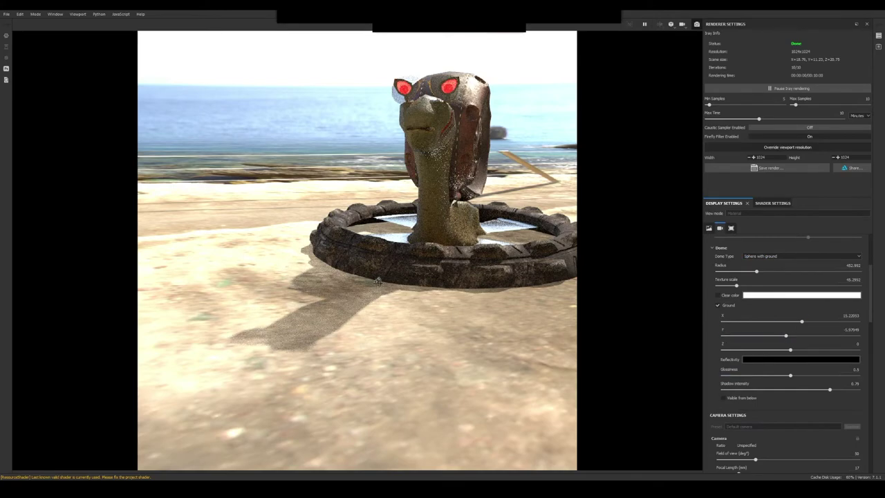
left_click_drag(377, 281, 408, 298, "alt")
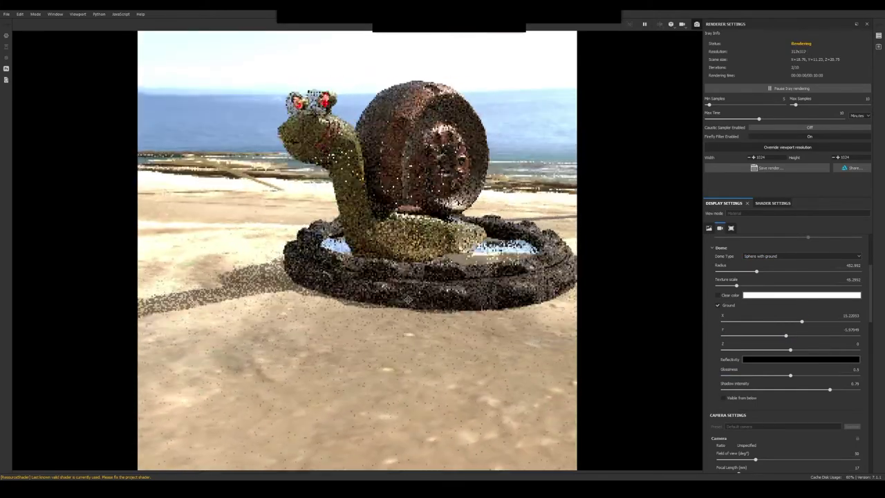
middle_click_drag(407, 299, 390, 310, "alt")
Step: Set the camera's focal length to 22 mm
scroll(791, 350, "down", 3)
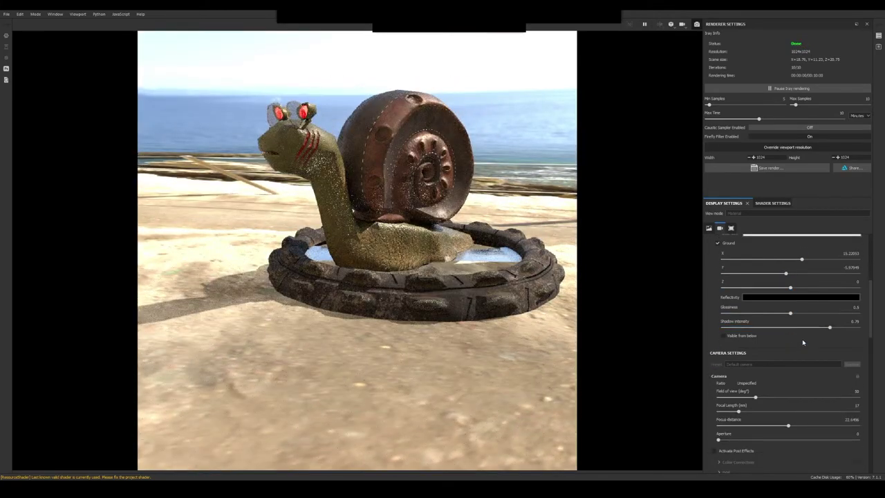
scroll(802, 341, "down", 2)
scroll(829, 300, "down", 1)
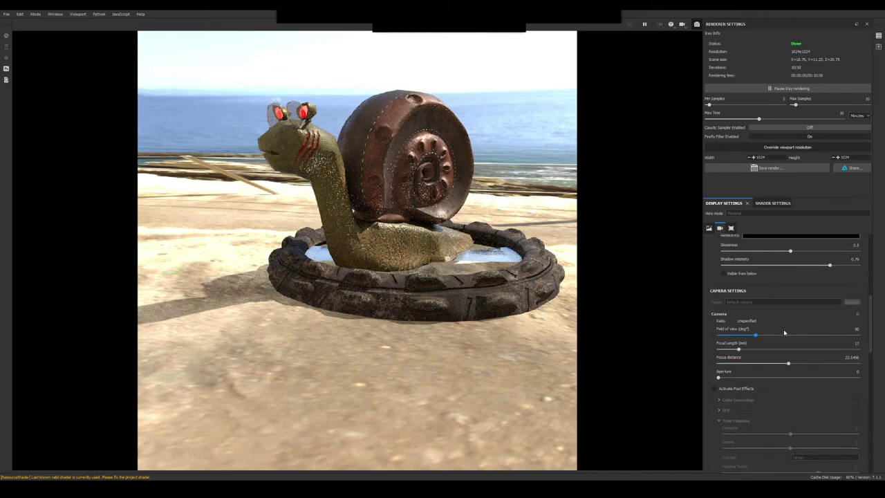
scroll(750, 336, "down", 1)
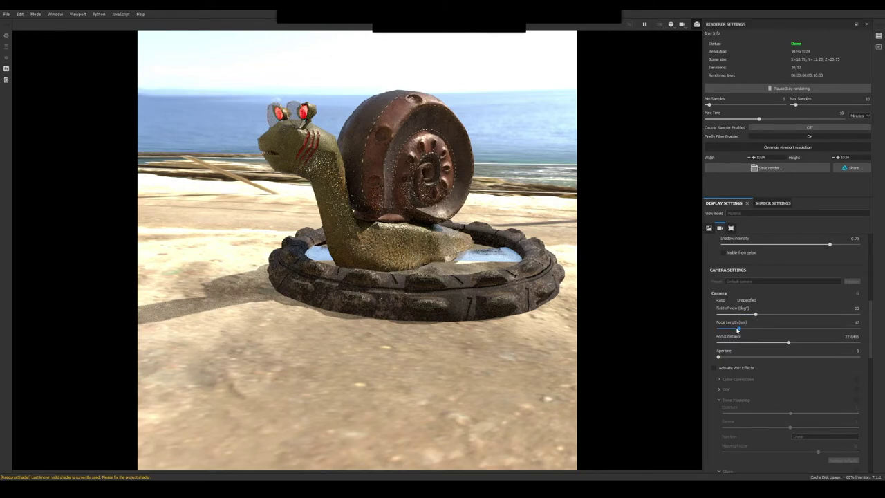
mouse_move(742, 330)
left_mouse_down()
mouse_move(731, 330)
mouse_move(742, 330)
left_mouse_up()
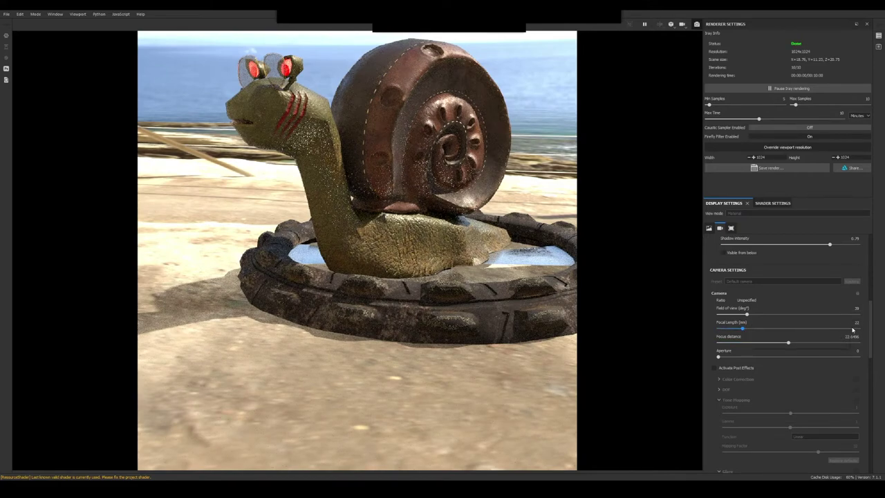
Step: Set the camera's focal length to 50 mm and frame the snail's head and glasses
left_click_drag(315, 201, 428, 215, "alt")
scroll(639, 332, "up", 5)
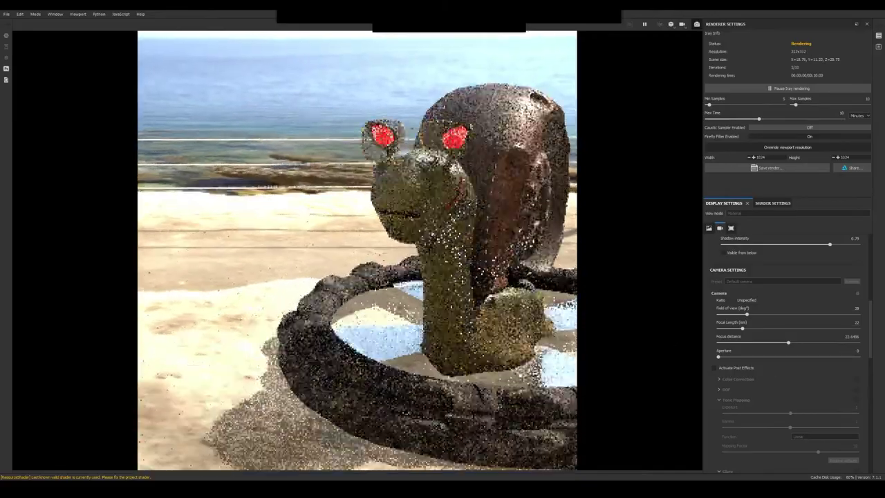
middle_click_drag(555, 237, 479, 292, "alt")
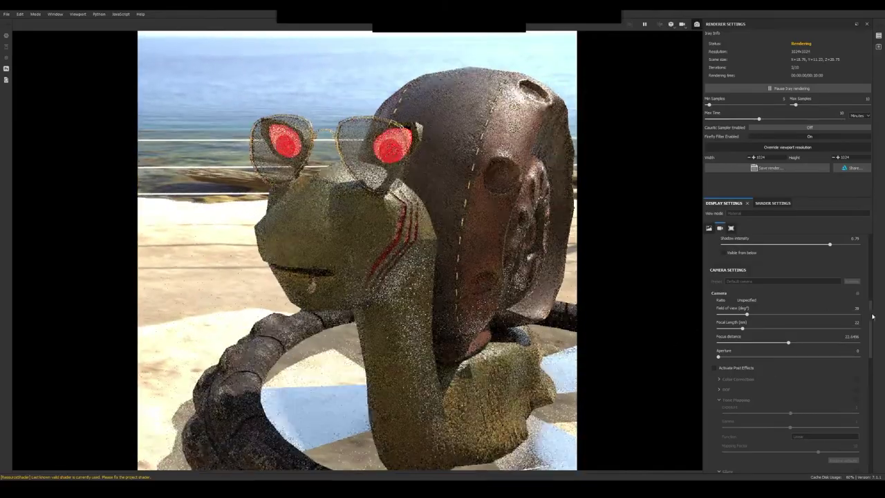
key("BackSpace")
key("BackSpace")
type("4")
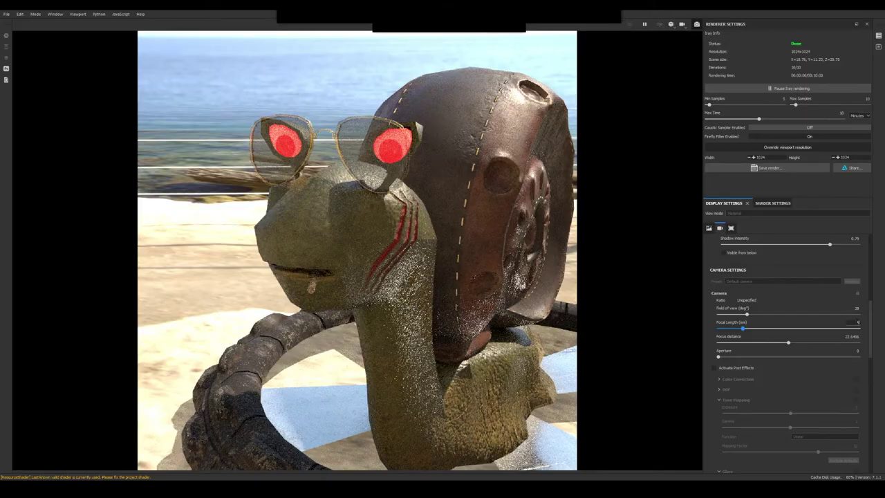
type("0")
key("Return")
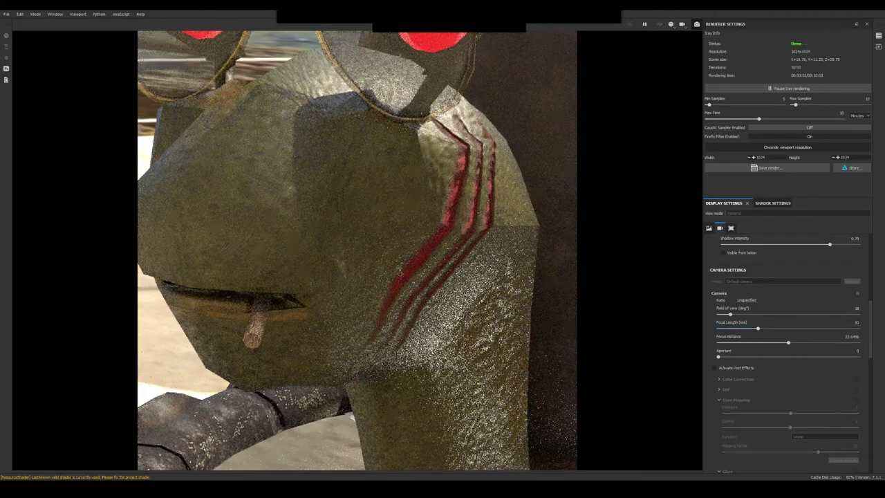
scroll(400, 272, "down", 5)
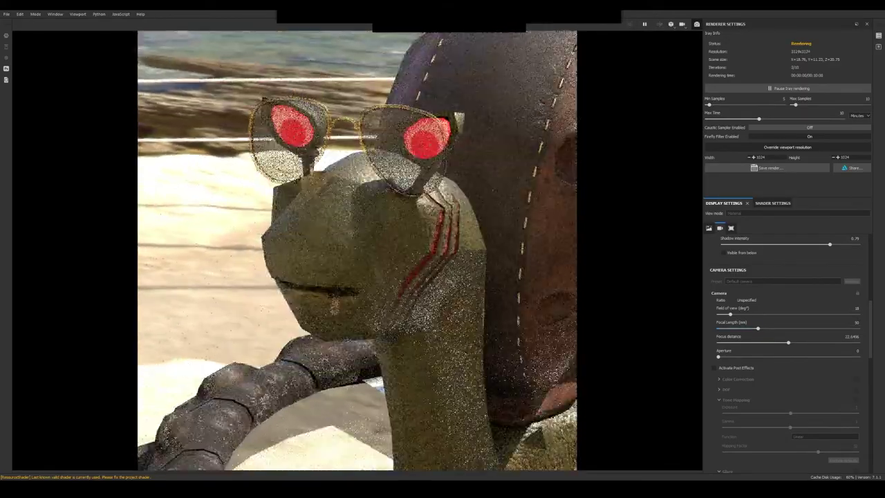
Step: Set the camera's focal length to 17 mm and frame the whole snail on its tire with the sea behind
scroll(400, 271, "down", 3)
left_click_drag(400, 272, 360, 242, "alt")
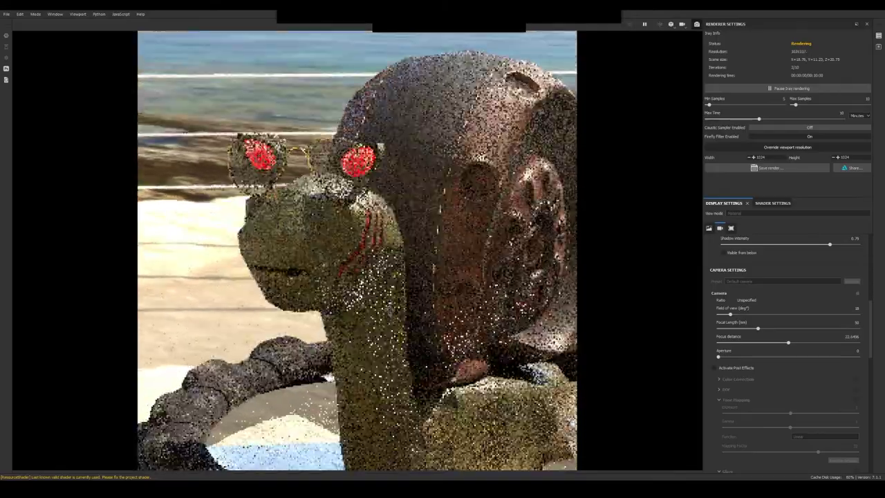
scroll(356, 250, "down", 5)
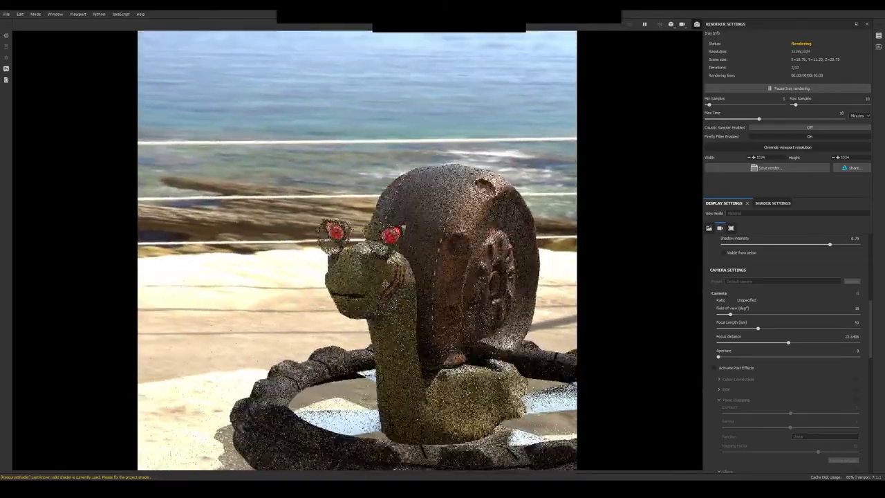
middle_click_drag(385, 284, 367, 260, "alt")
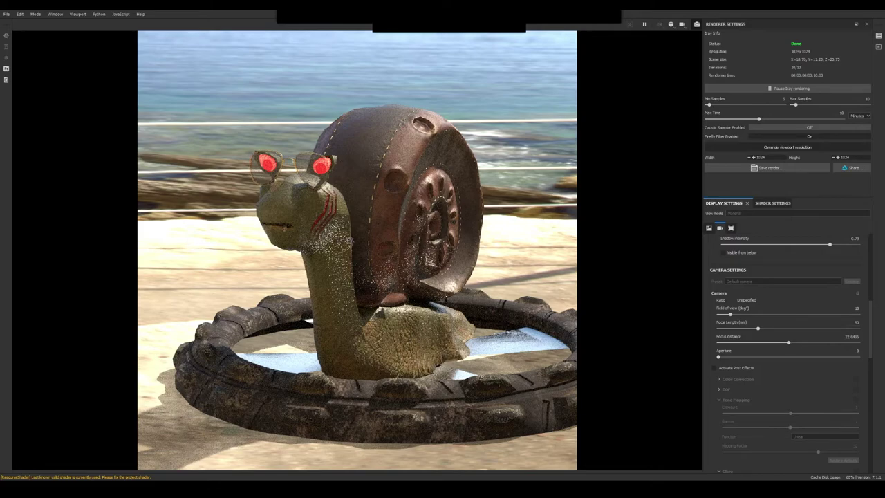
left_click_drag(351, 241, 429, 243, "alt")
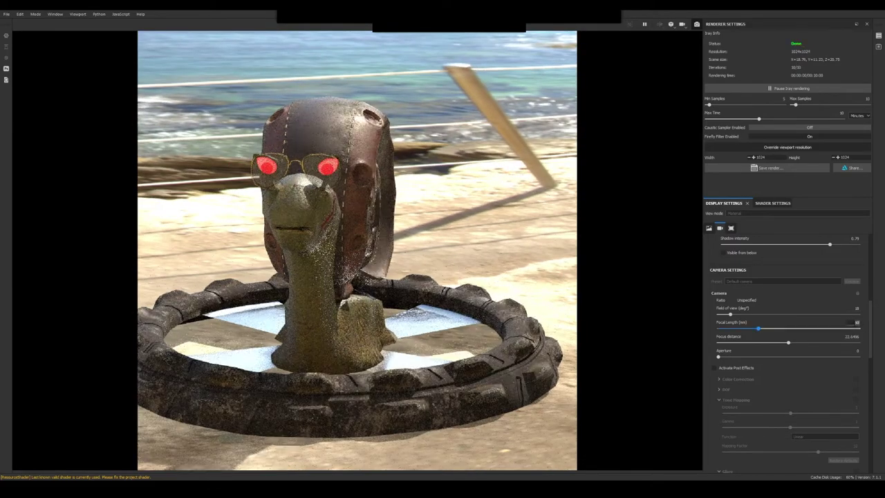
left_click_drag(759, 328, 740, 329)
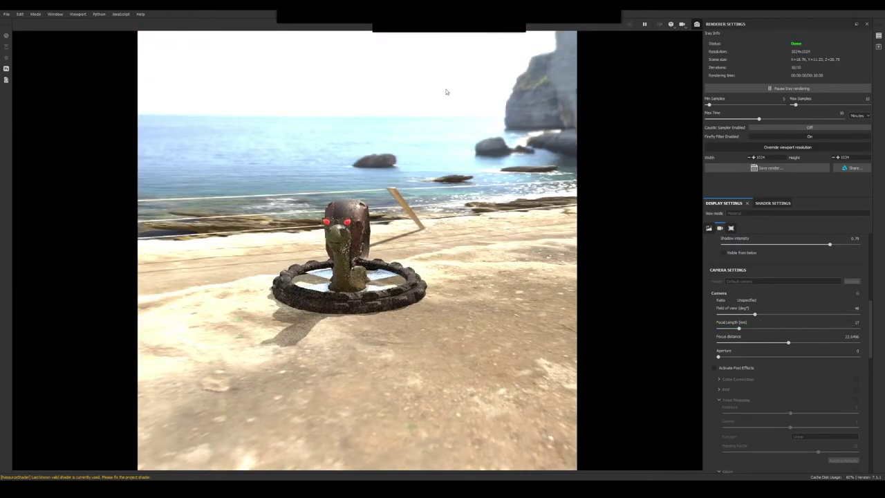
scroll(229, 226, "up", 4)
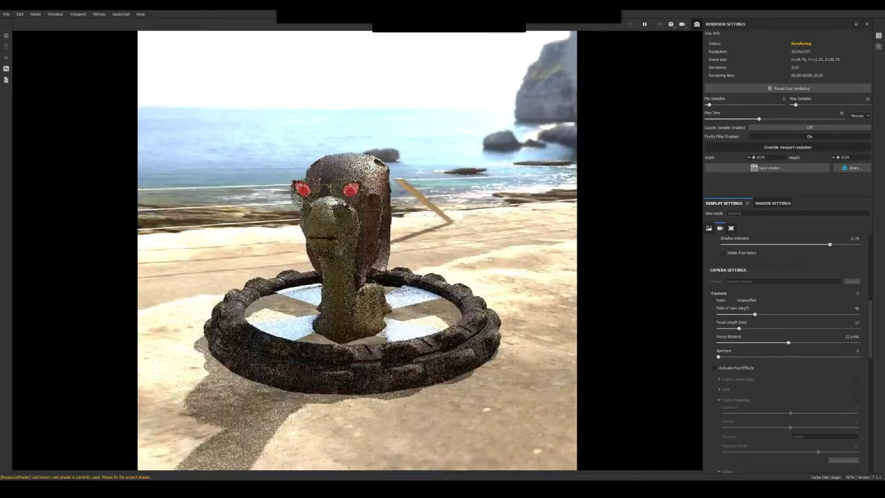
scroll(357, 251, "up", 8)
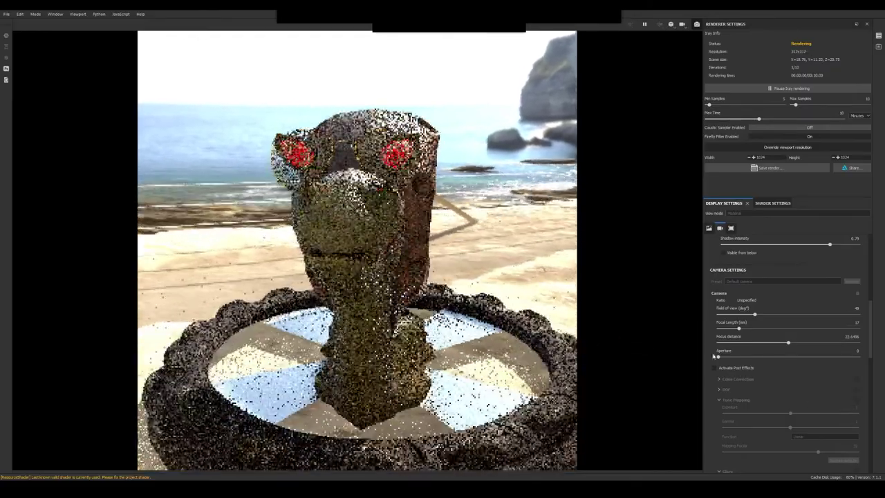
scroll(517, 317, "up", 6)
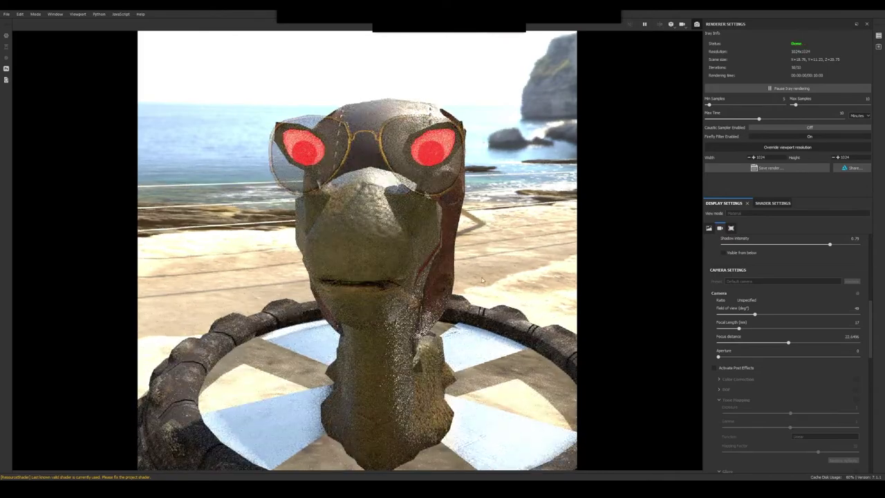
left_click_drag(450, 261, 342, 274, "alt")
scroll(429, 282, "down", 4)
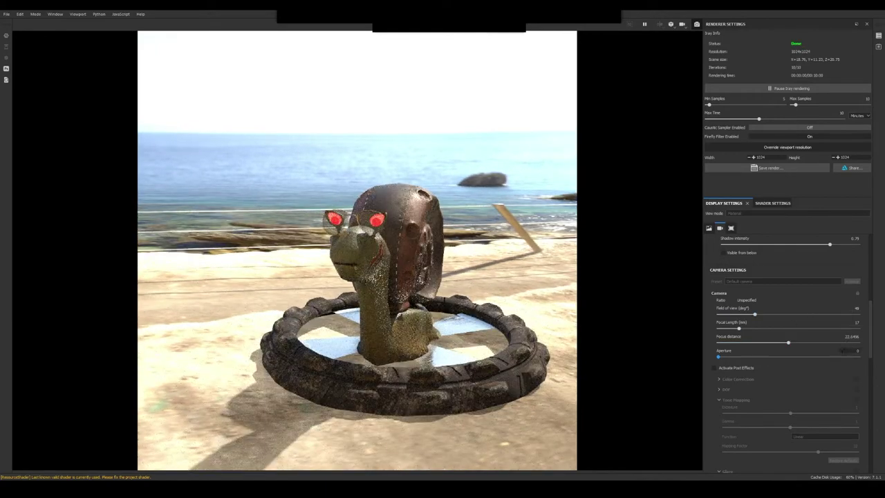
Step: Try blurring the scene with camera apertures of about 1.89 and 0.30, and reset the aperture to 0
left_click_drag(720, 360, 785, 363)
left_click_drag(392, 271, 366, 275, "alt")
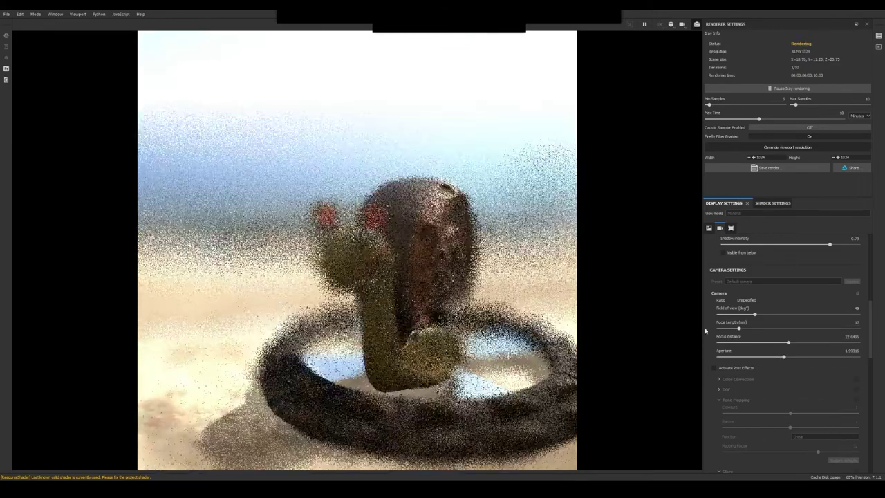
left_click_drag(780, 358, 746, 361)
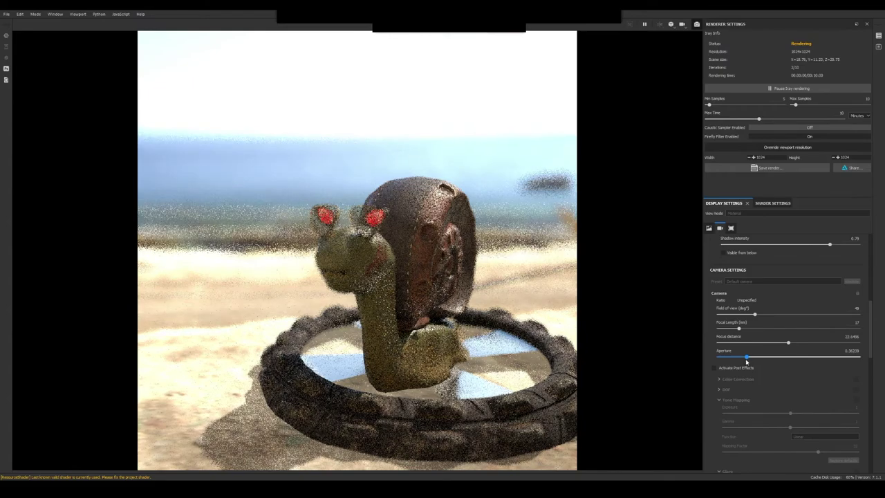
left_click_drag(391, 239, 353, 241, "alt")
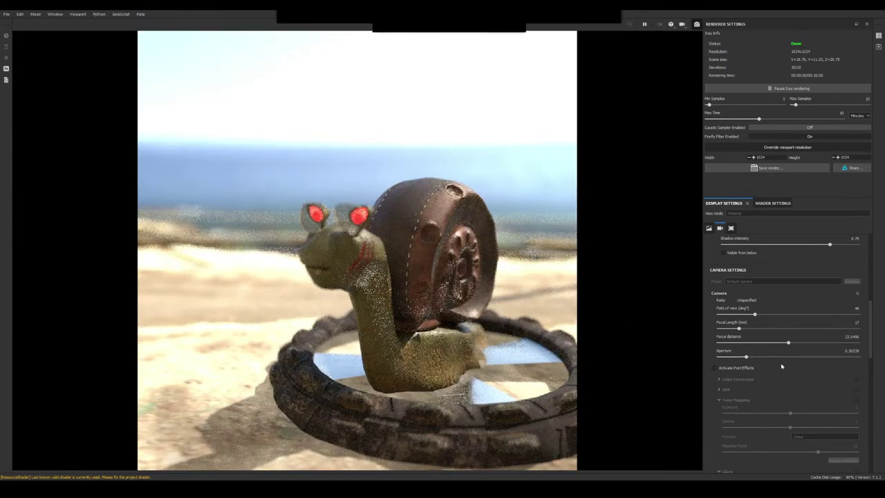
left_click_drag(746, 357, 687, 361)
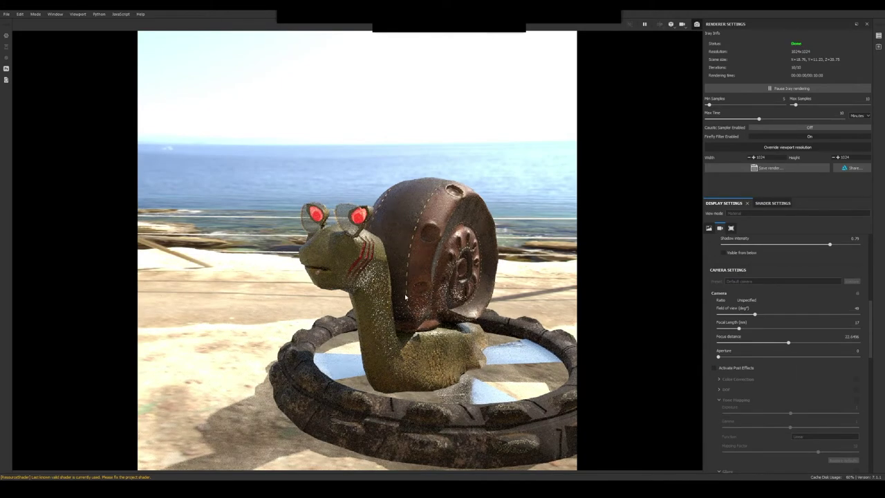
Step: Activate the post effects for the render and collapse the Glare settings
left_click_drag(405, 296, 435, 291, "alt")
scroll(812, 388, "down", 3)
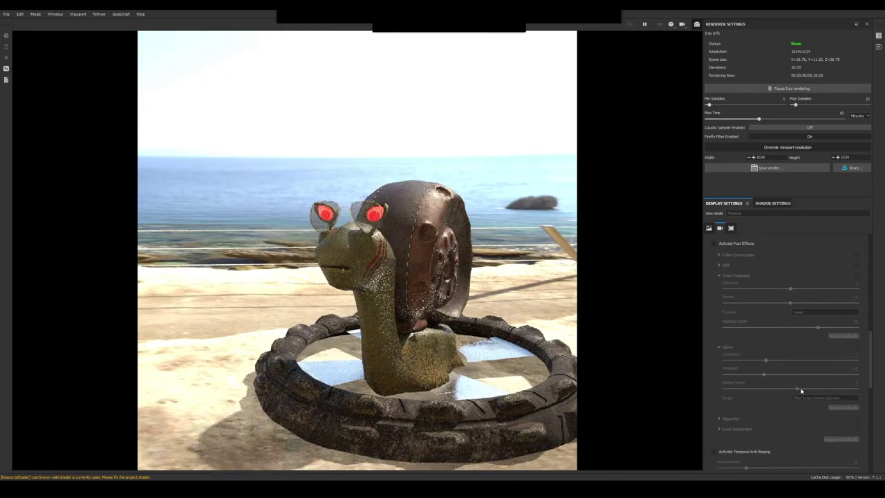
scroll(792, 370, "up", 3)
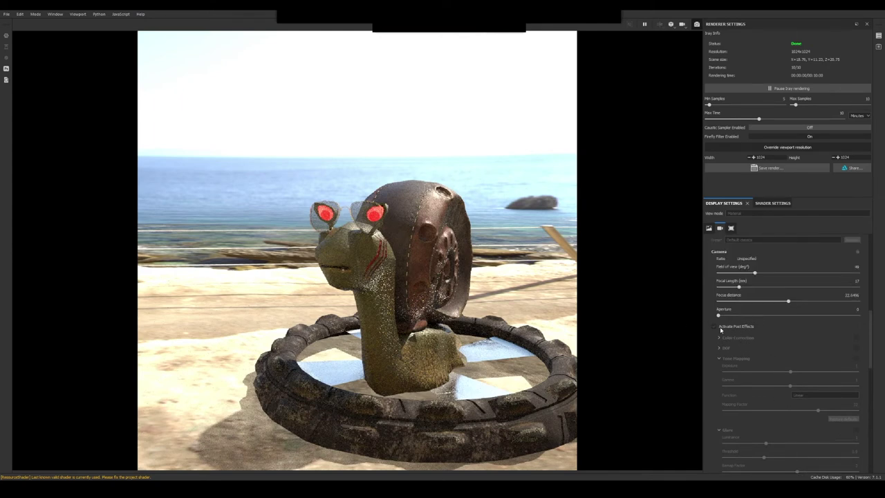
left_click_drag(492, 285, 448, 293, "alt")
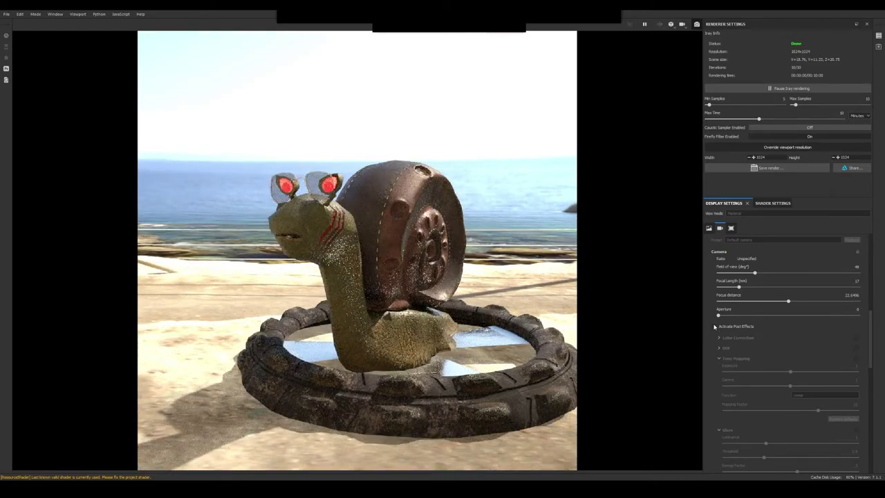
left_click(714, 326)
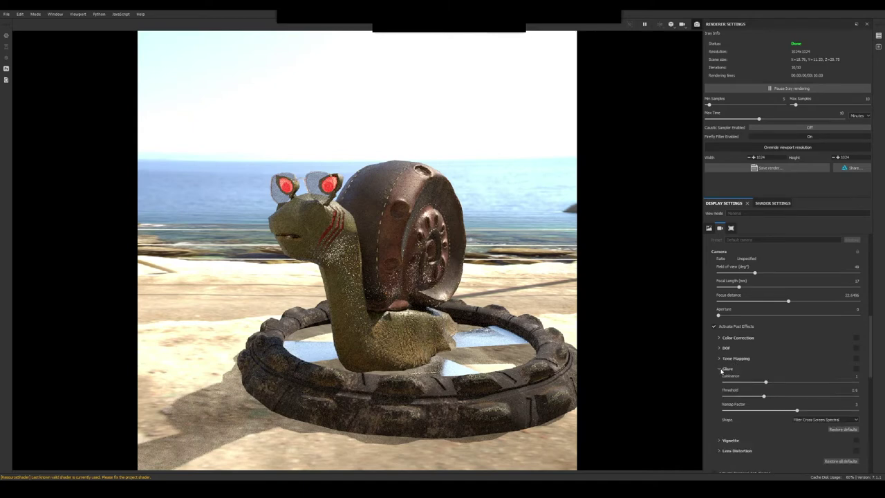
left_click(719, 370)
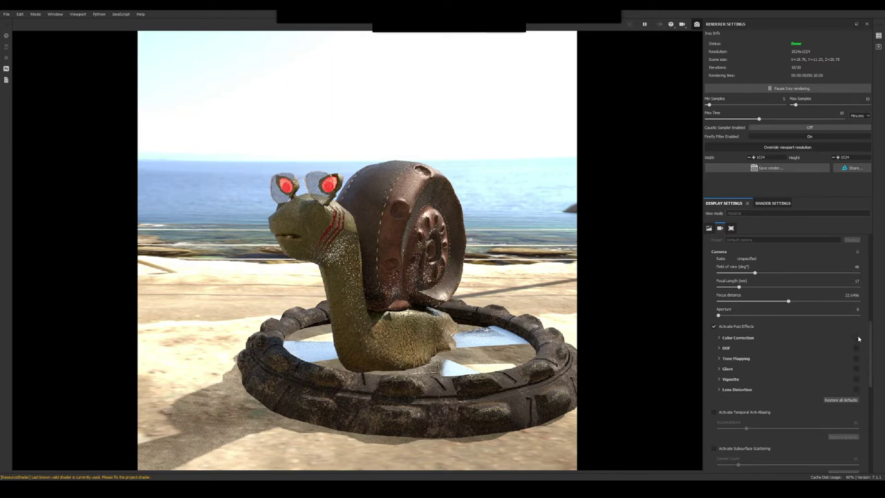
Step: Try color correction with saturation 1.14, contrast 1.01 and brightness about 1.09, and switch it off again
left_click(718, 338)
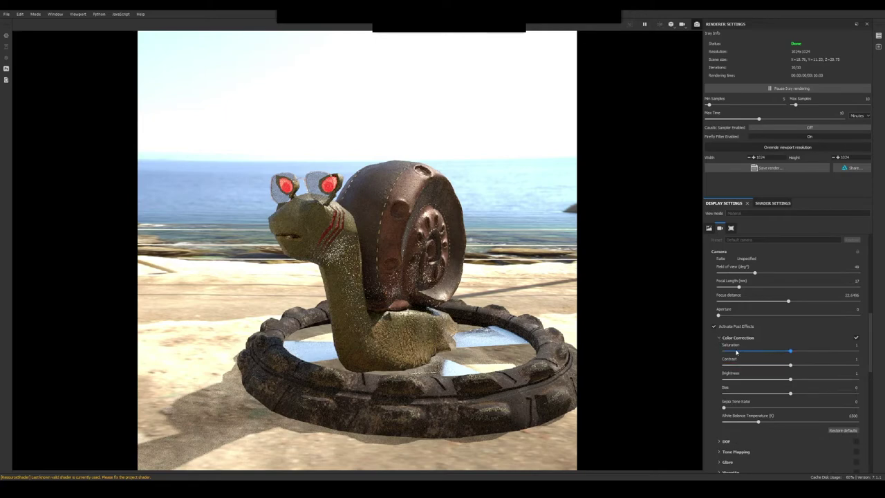
mouse_move(787, 351)
left_mouse_down()
mouse_move(803, 351)
mouse_move(806, 365)
mouse_move(791, 365)
left_mouse_up()
left_click_drag(790, 379, 795, 384)
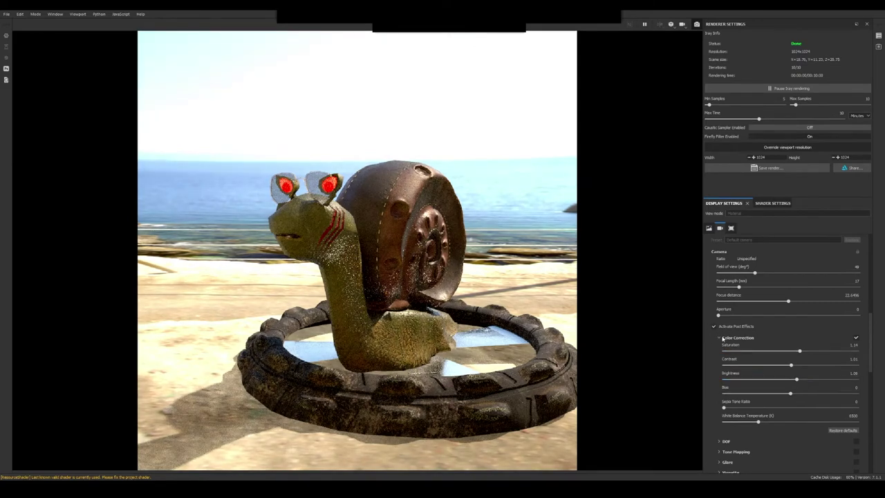
left_click(721, 338)
left_click(855, 338)
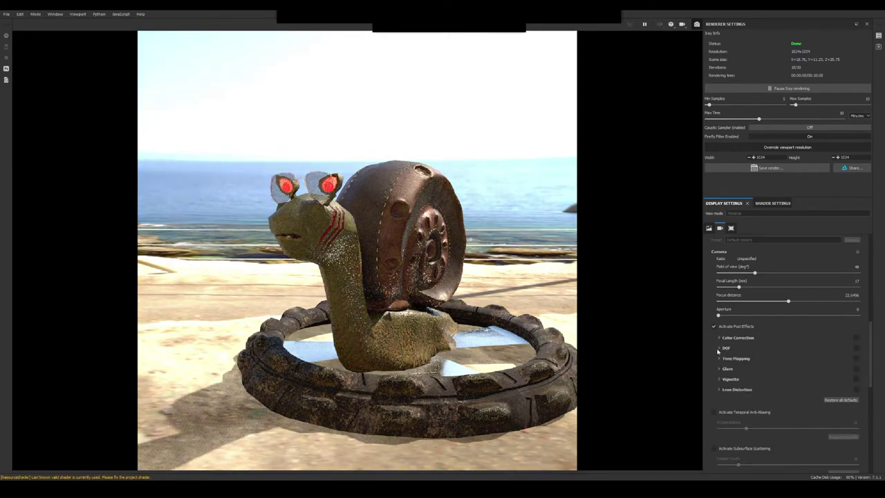
Step: Check the DOF effect, try tone mapping with exposure 1.27, gamma 0.83 and mapping factor about 34, and disable tone mapping
left_click(718, 347)
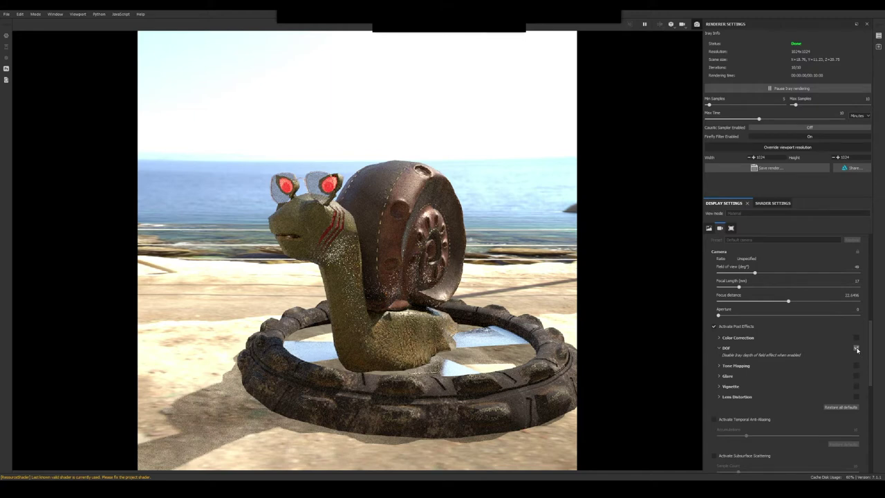
left_click(736, 366)
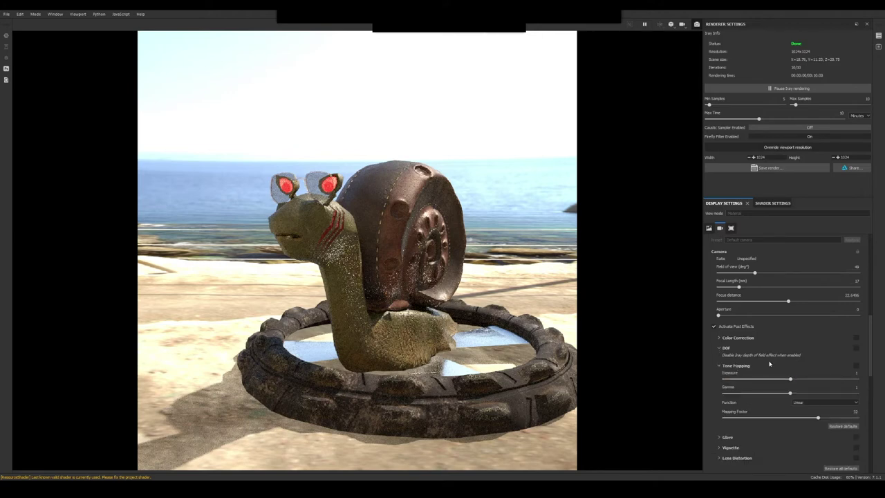
scroll(809, 359, "down", 2)
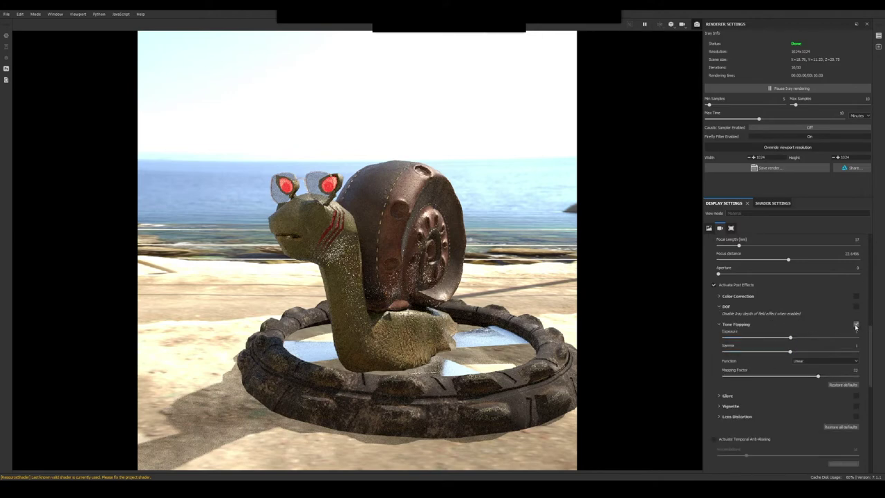
left_click_drag(789, 336, 779, 352)
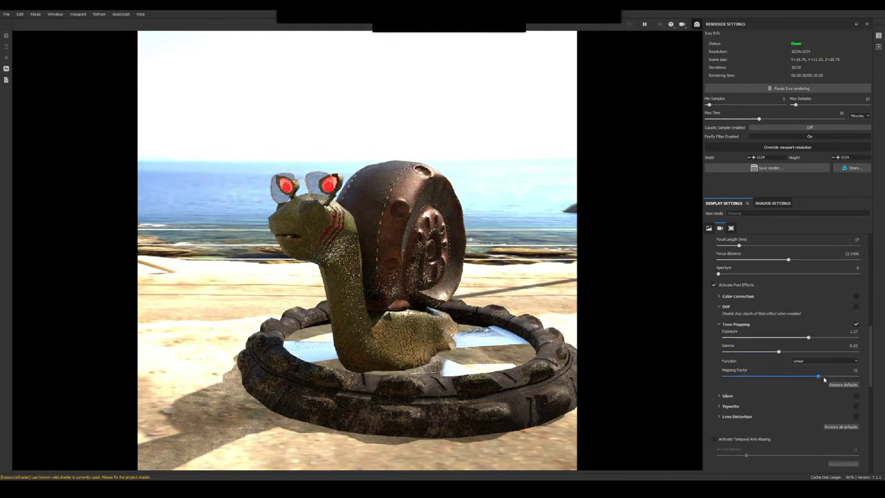
left_click_drag(818, 378, 811, 379)
left_click_drag(753, 378, 851, 380)
scroll(781, 408, "down", 1)
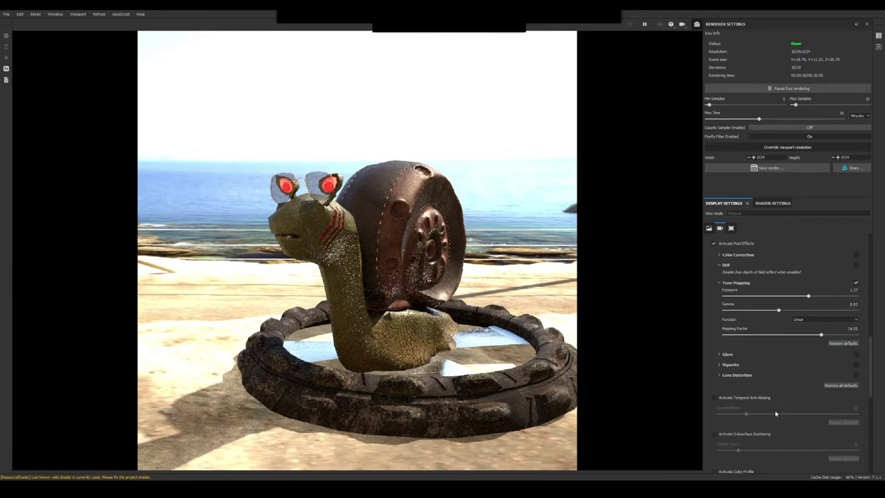
left_click(854, 283)
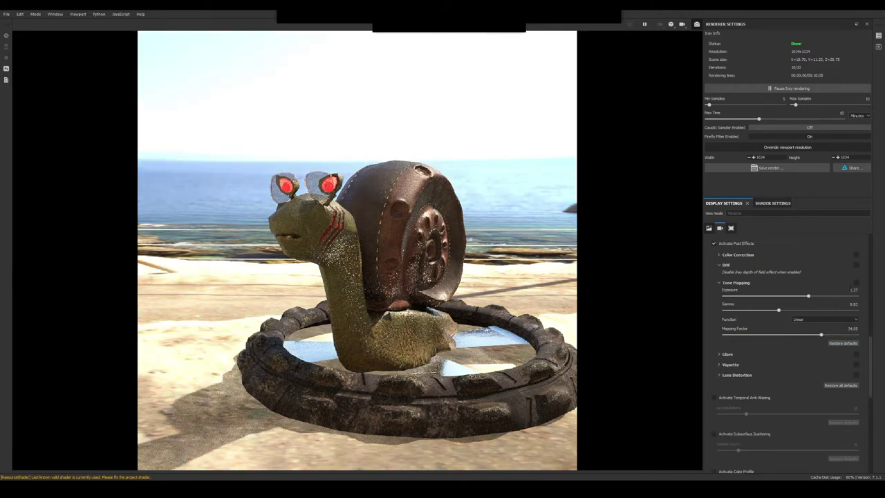
Step: Enable the Glare effect with luminance 10, threshold 3.28 and remap factor 4, and turn the view toward the snail's face
left_click(719, 353)
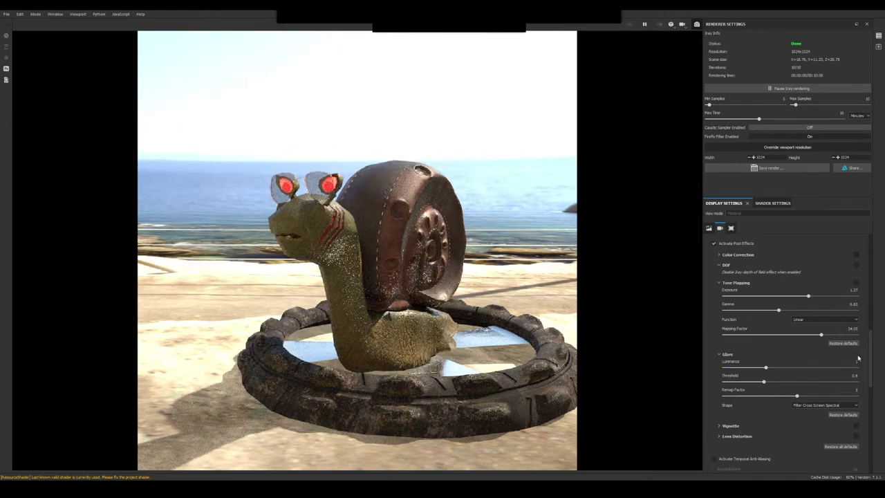
scroll(211, 98, "up", 3)
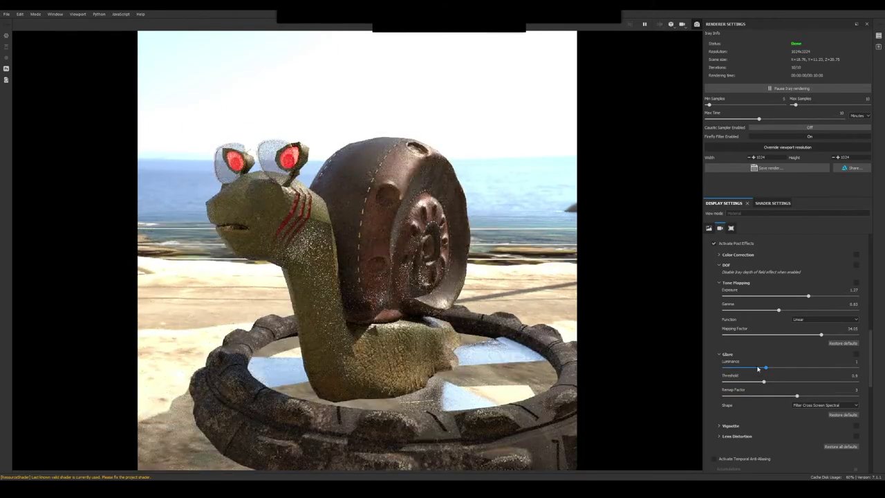
left_click(767, 368)
left_click(763, 382)
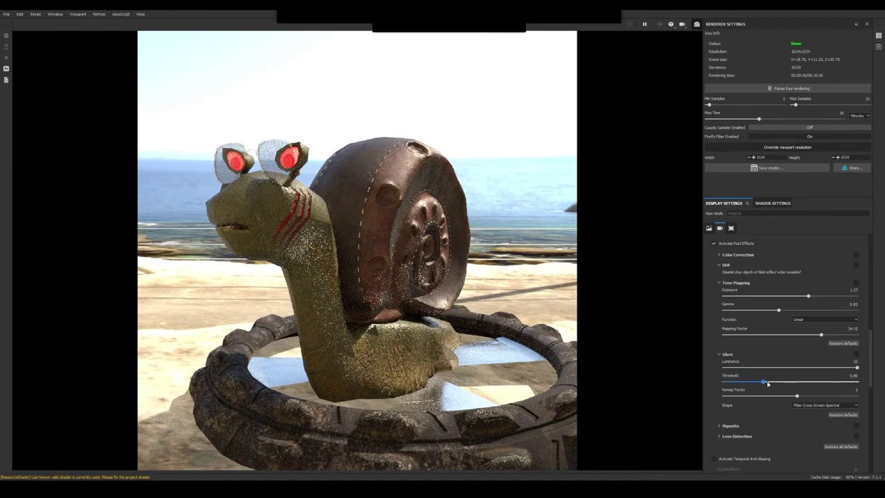
left_click(800, 382)
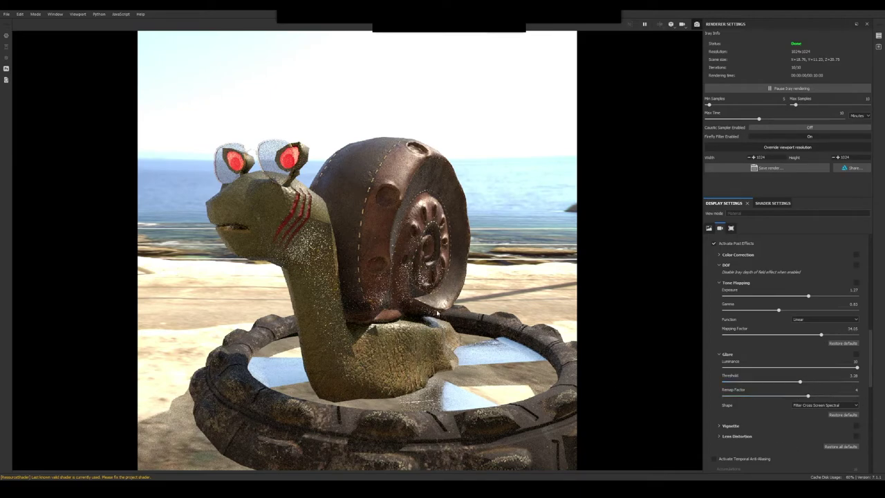
left_click_drag(437, 313, 448, 274, "alt")
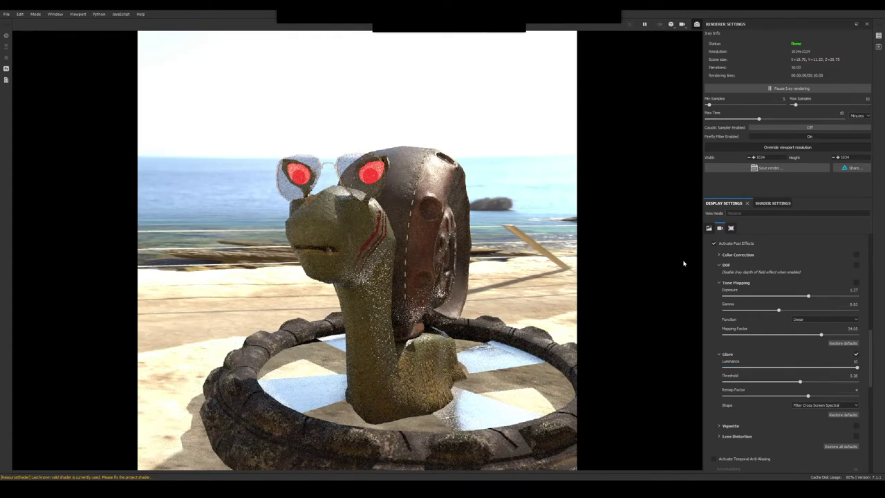
Step: Set the Glare effect's threshold to 9.38, luminance to 1.76 and remap factor to 6.06
left_click_drag(800, 381, 816, 385)
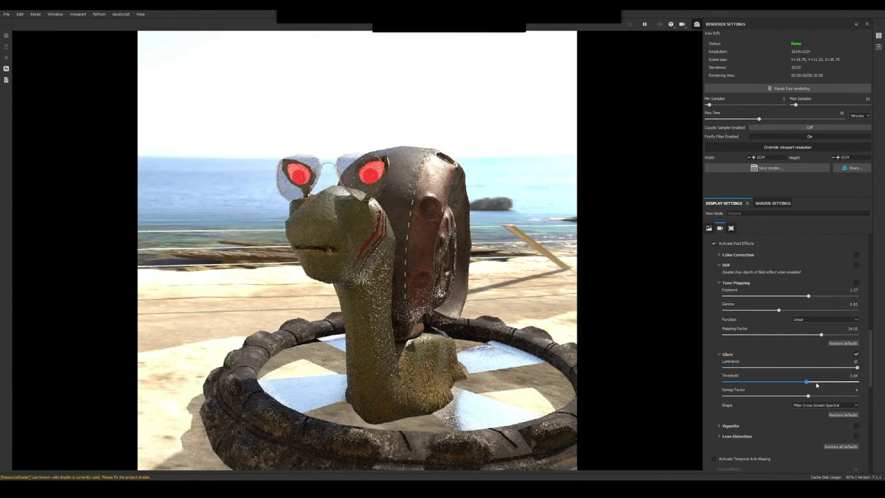
left_click(853, 381)
left_click(857, 367)
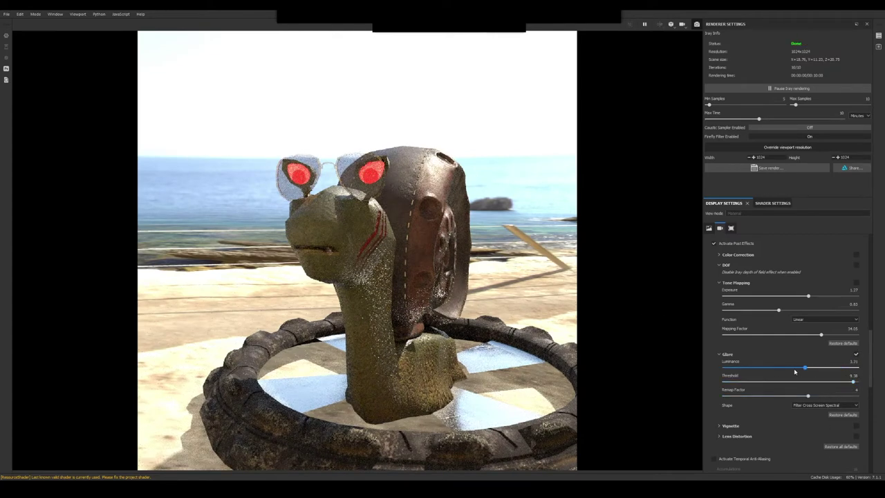
left_click_drag(773, 371, 779, 367)
left_click(806, 396)
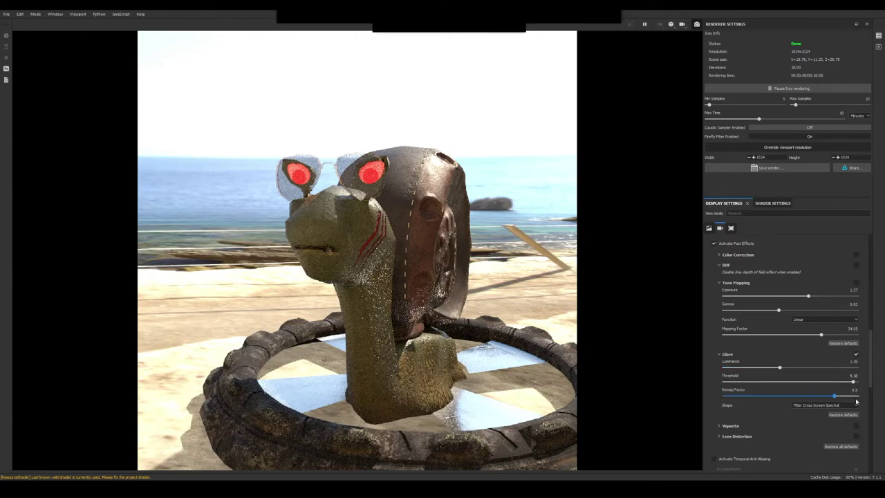
left_click_drag(808, 396, 827, 396)
Step: Lower the Glare threshold to 1.11 and rotate the environment lighting behind the snail so the sea forms the backdrop
left_click_drag(470, 304, 367, 295, "alt")
left_click_drag(411, 269, 454, 276, "alt")
mouse_move(429, 271)
right_mouse_down("shift")
mouse_move(419, 265)
mouse_move(424, 270)
right_mouse_up("shift")
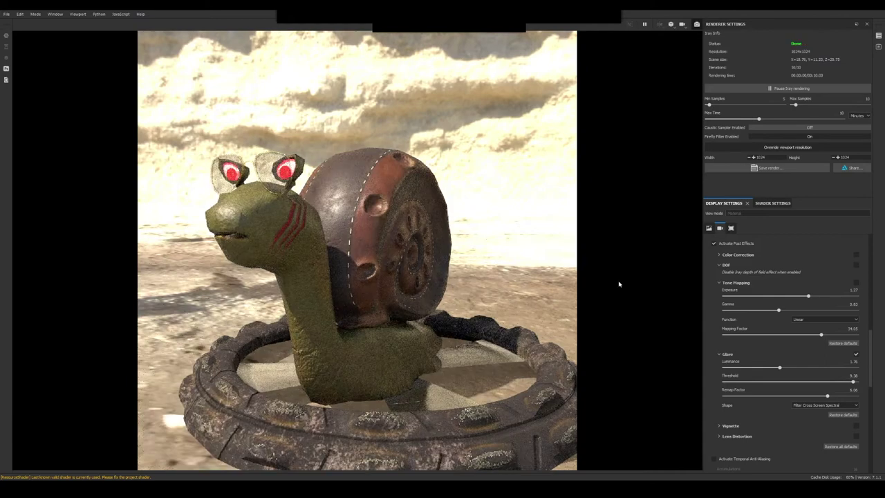
left_click_drag(350, 276, 374, 276, "alt")
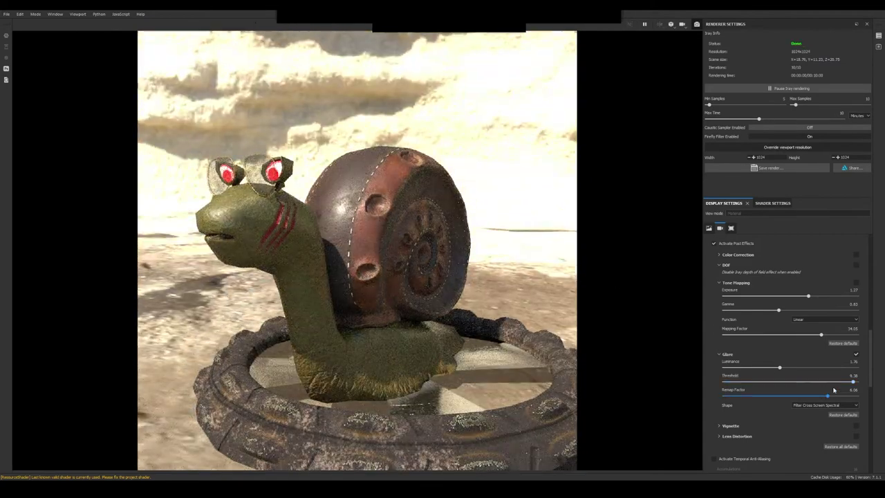
left_click_drag(792, 380, 768, 380)
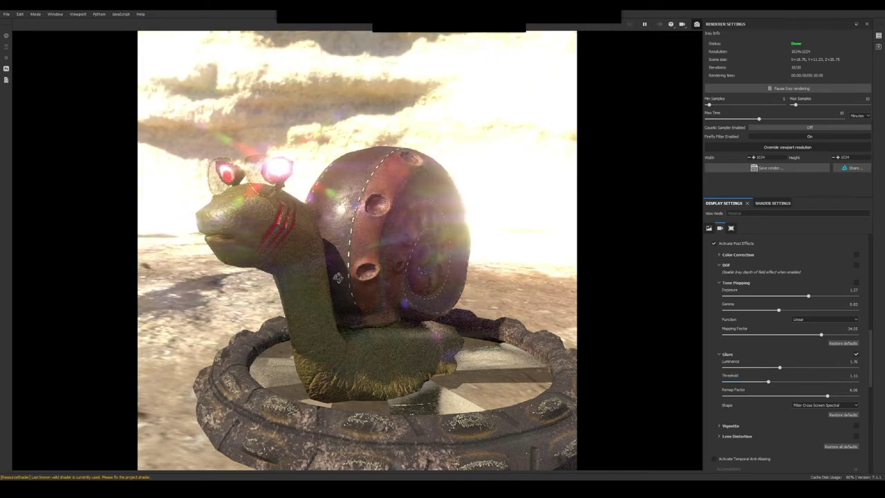
left_click_drag(337, 277, 391, 285)
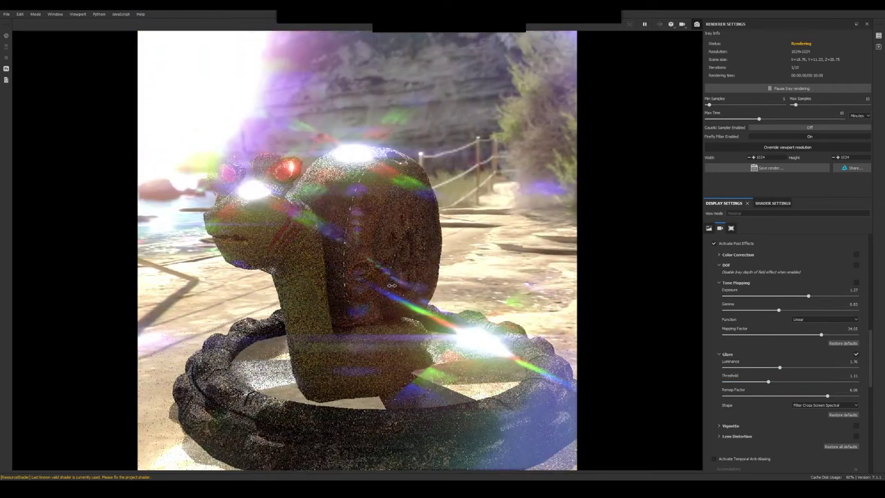
right_click_drag(402, 286, 687, 349, "shift")
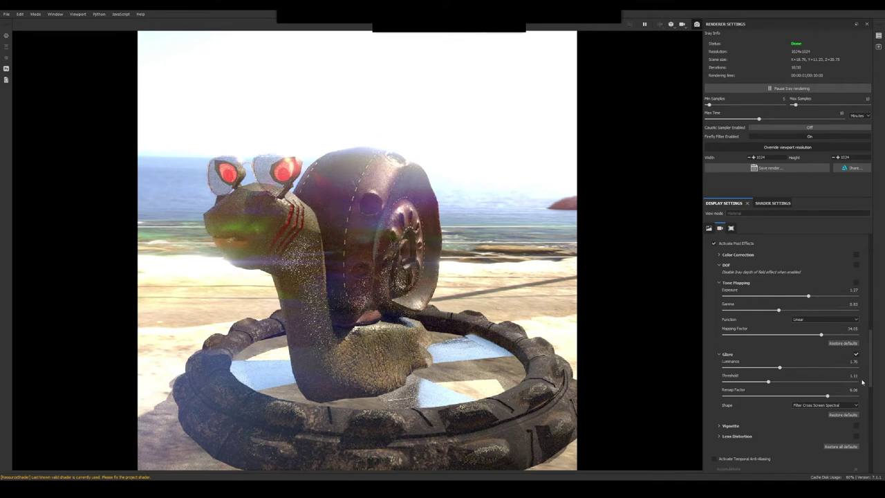
Step: Try the Bloom, Filter Snow Cross and Lens Flare glare shapes, and set the shape to After Image
scroll(829, 360, "down", 2)
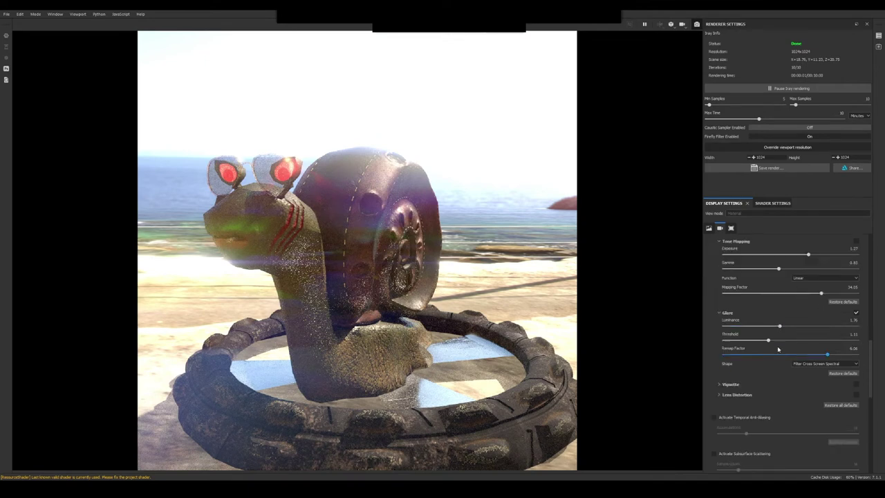
left_click(817, 363)
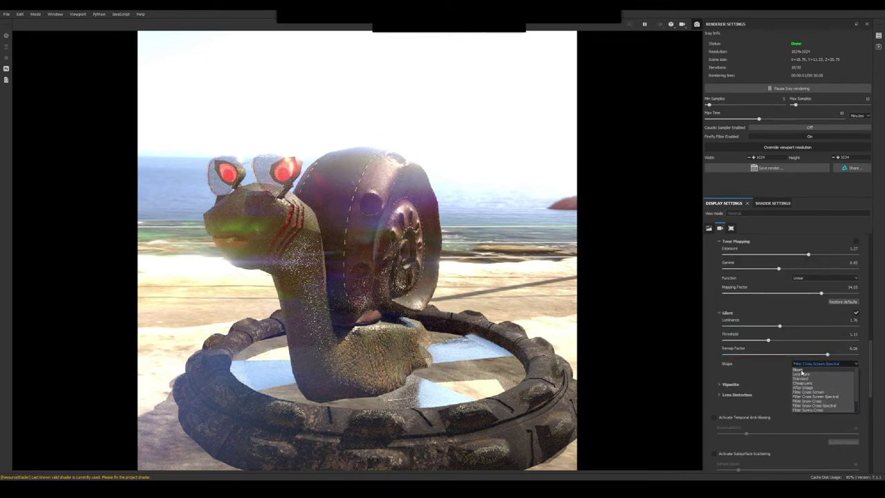
left_click(801, 370)
left_click(805, 362)
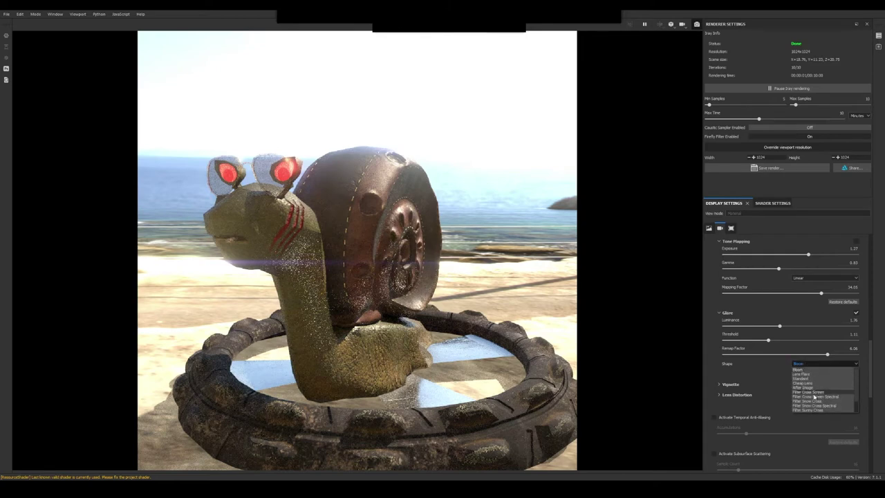
left_click(811, 404)
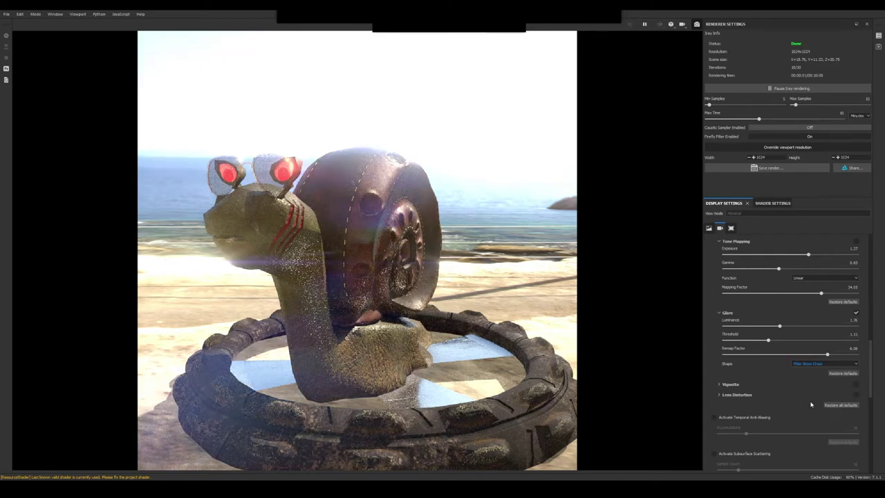
left_click(809, 367)
left_click(806, 376)
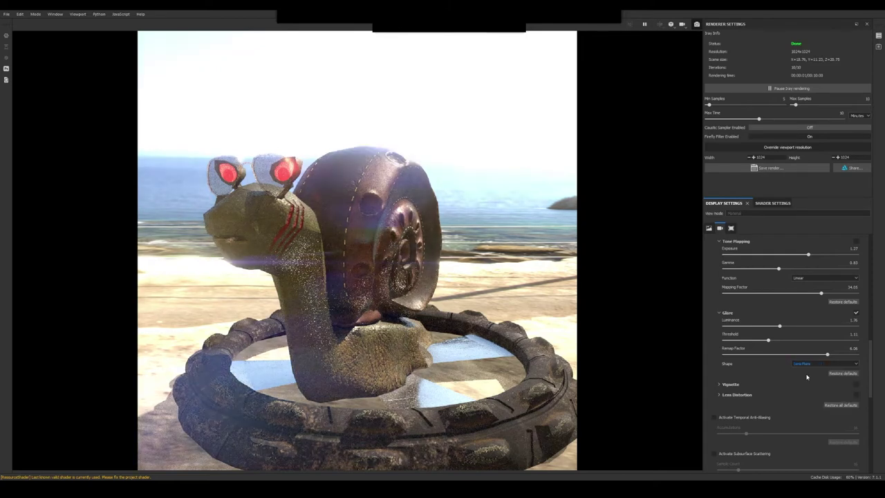
left_click(817, 364)
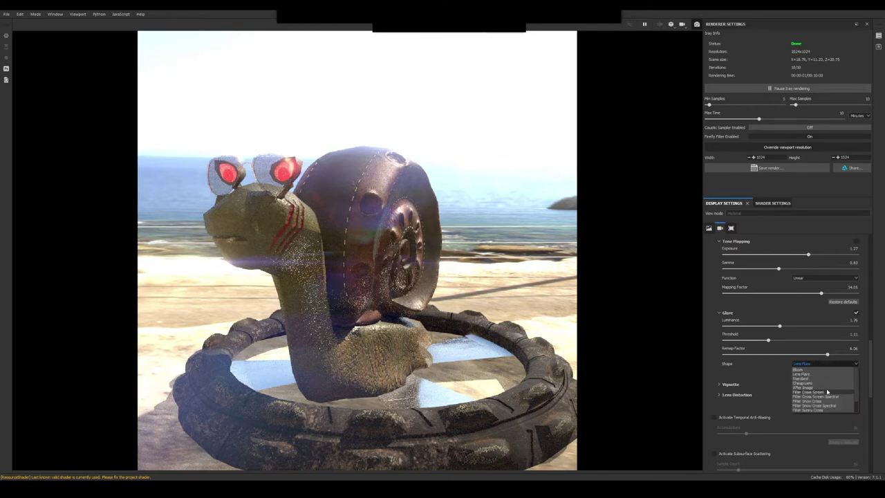
left_click(815, 391)
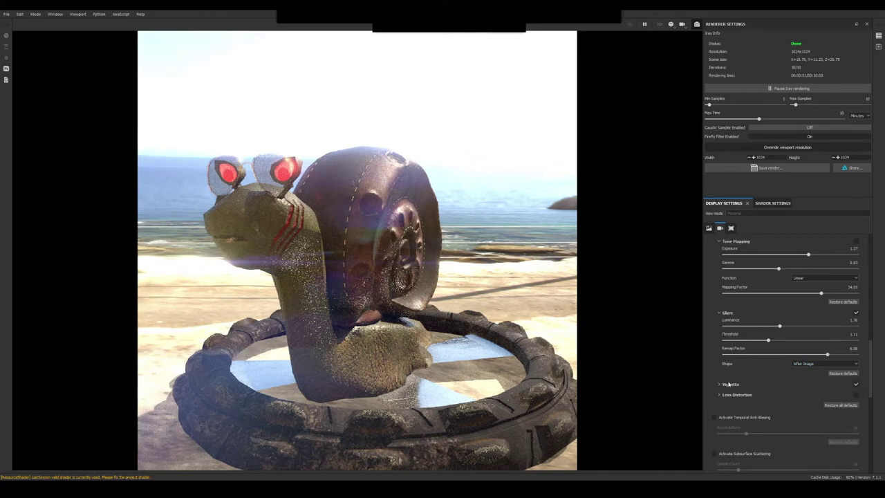
Step: Enable the Vignette effect with a strength of 0.93
left_click(719, 385)
left_click_drag(749, 397, 846, 398)
scroll(780, 399, "down", 3)
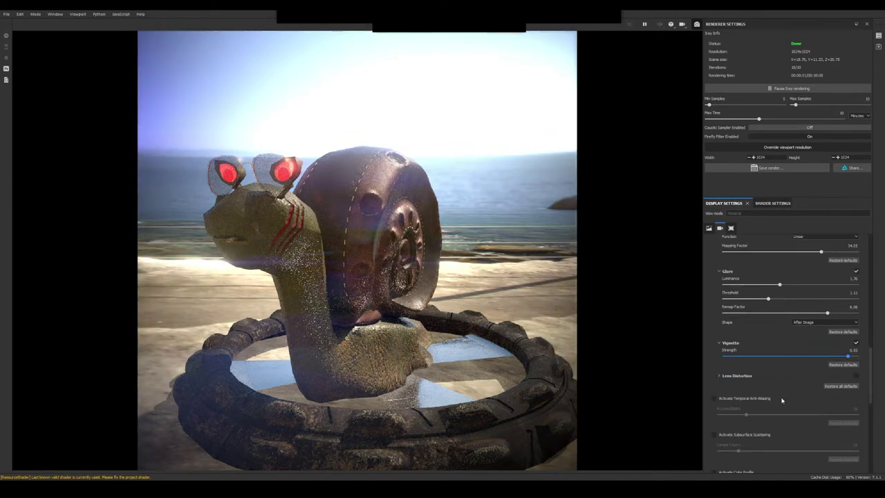
Step: Enable Lens Distortion with power 1, FOV about 34, edge roundness 0.14 and edge smoothness 0.86, and check it from a side view
left_click(718, 379)
scroll(765, 390, "down", 2)
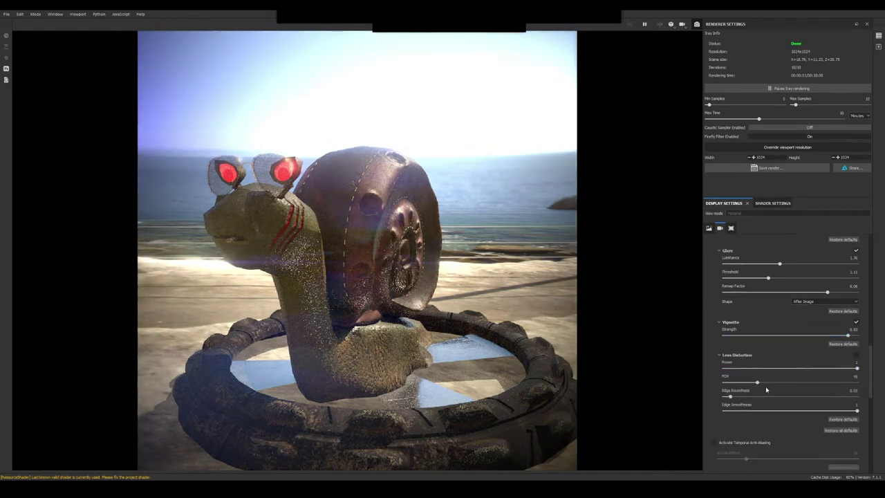
left_click(856, 369)
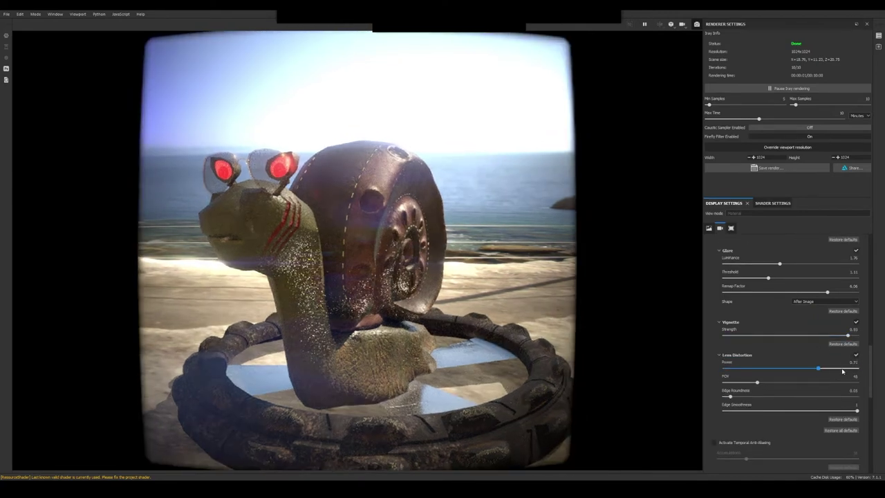
left_click_drag(757, 382, 742, 396)
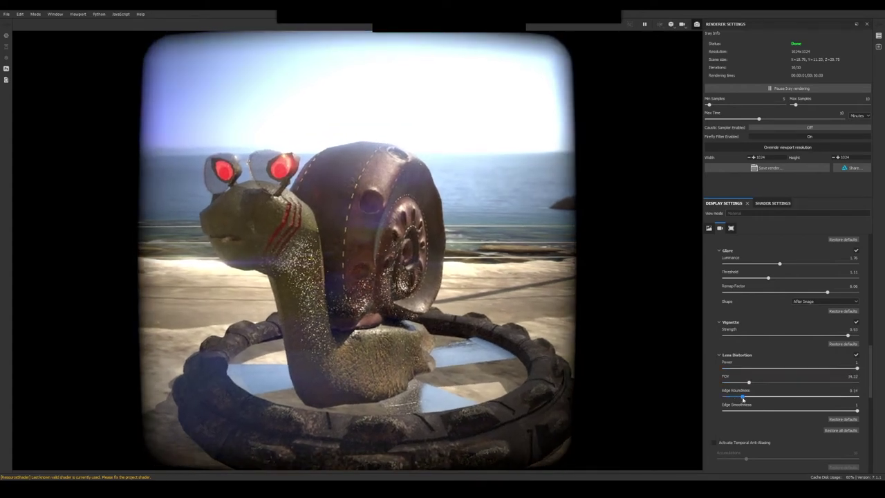
left_click_drag(856, 411, 843, 411)
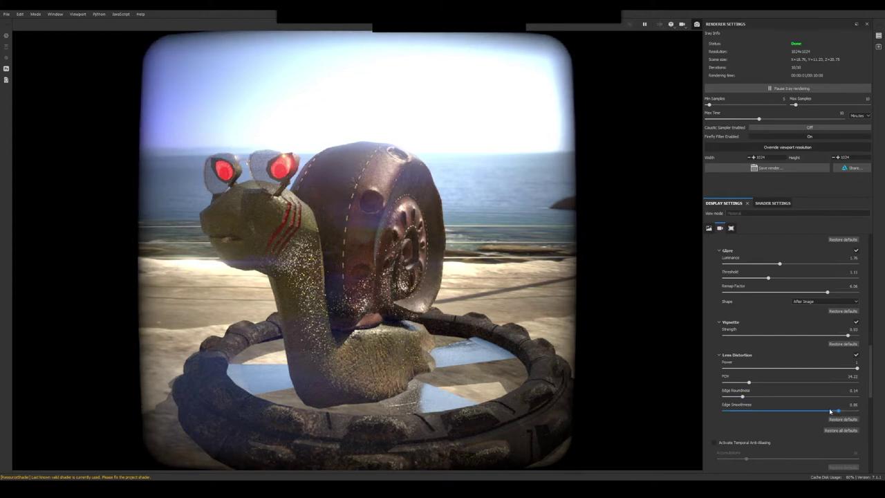
mouse_move(444, 324)
left_mouse_down("alt")
mouse_move(464, 324)
mouse_move(443, 317)
left_mouse_up("alt")
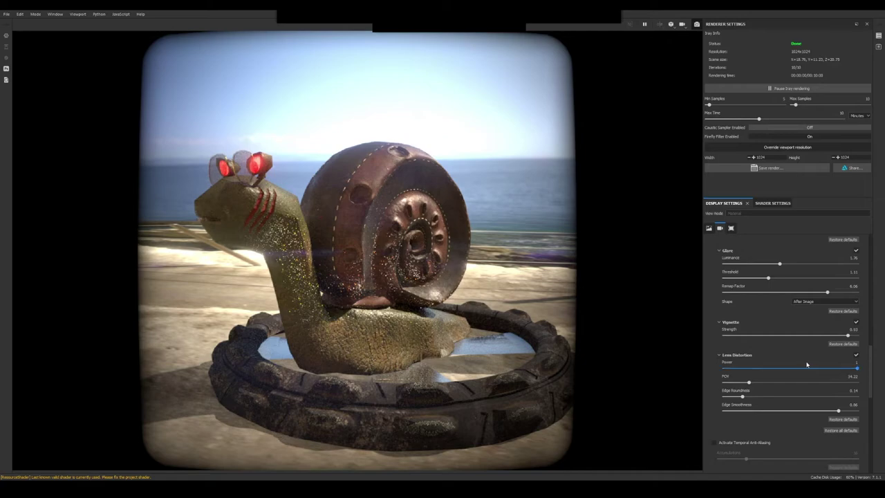
scroll(810, 366, "down", 3)
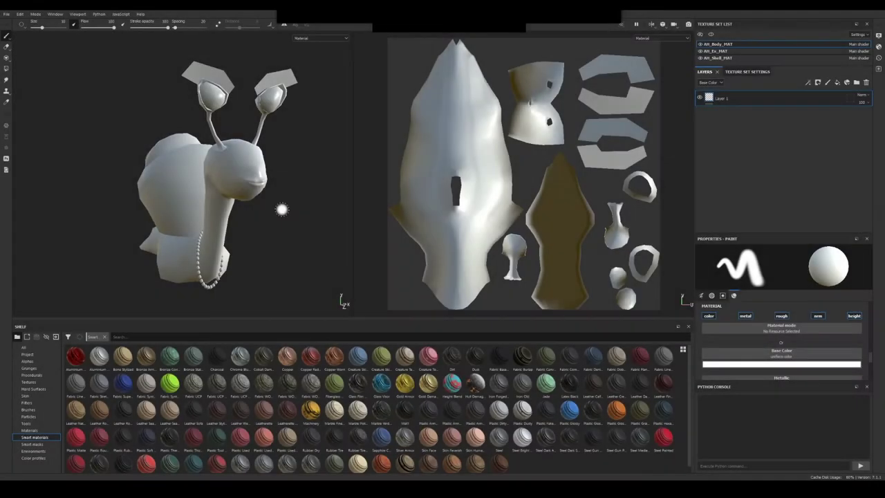
Step: Open the mesh map baking settings for the untextured snail and load AH_01_high as the high definition mesh
mouse_move(280, 208)
left_mouse_down("alt")
mouse_move(162, 195)
mouse_move(268, 216)
left_mouse_up("alt")
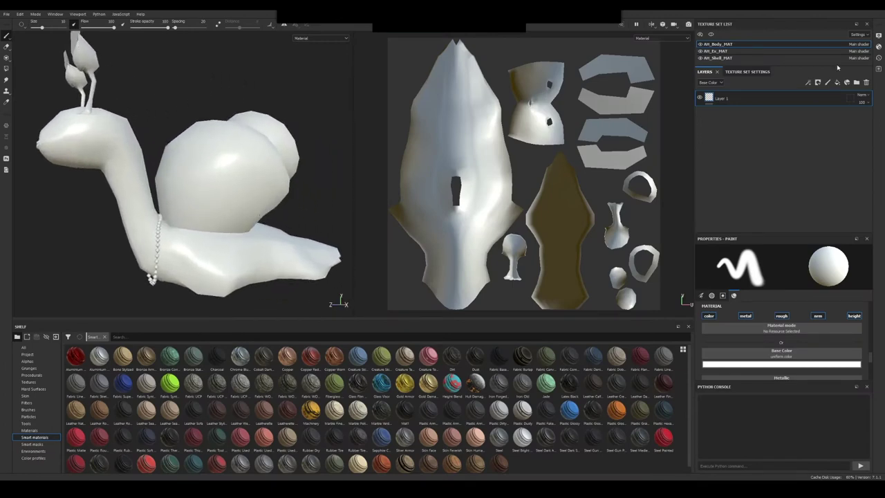
left_click(747, 72)
left_click(849, 135)
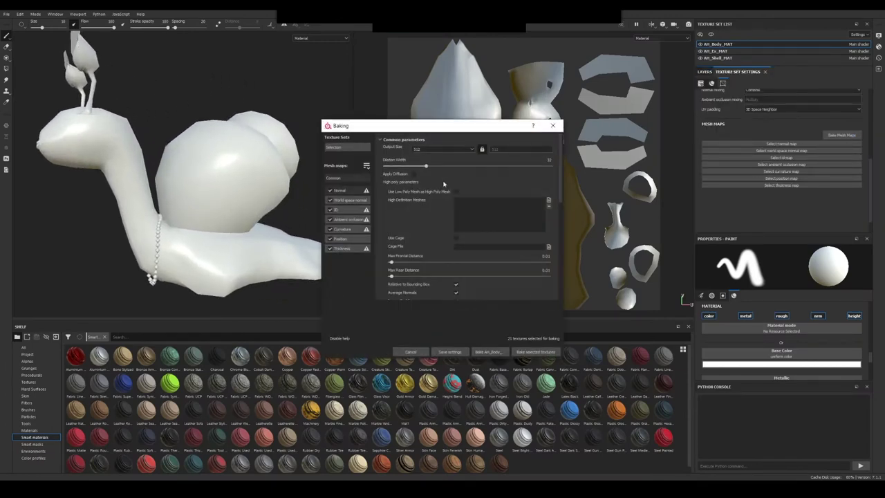
left_click(548, 201)
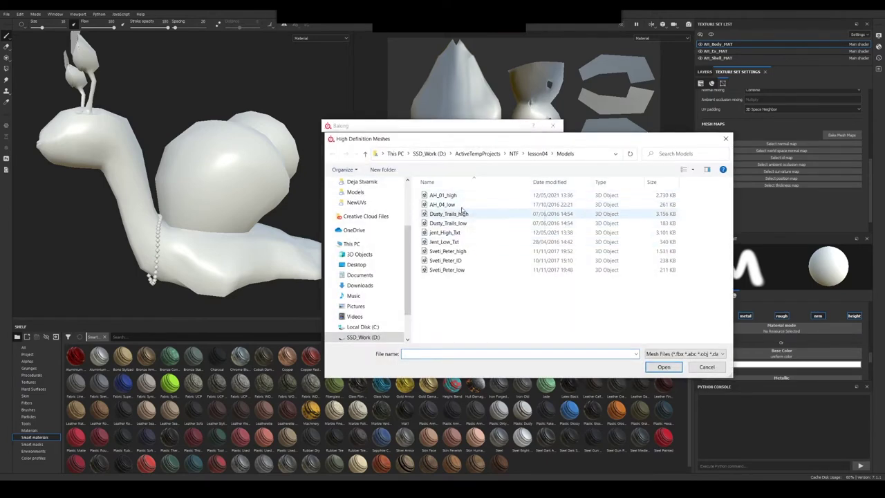
left_click(452, 196)
left_click(662, 366)
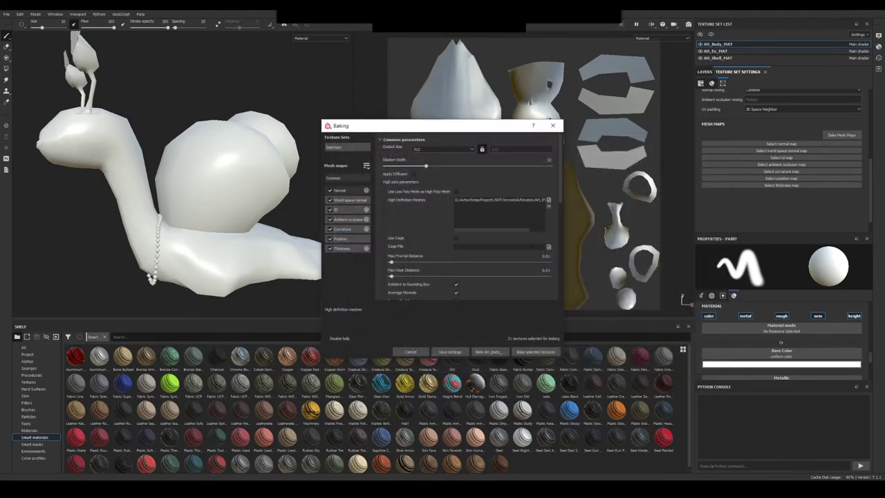
Step: Exclude the ID map, set the output size to 1024 and bake the selected textures for all texture sets
left_click(331, 210)
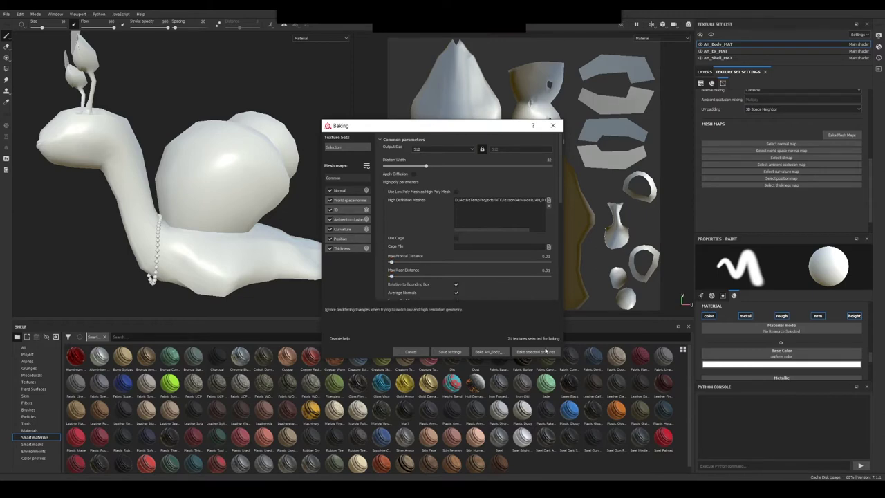
left_click(331, 210)
left_click(527, 353)
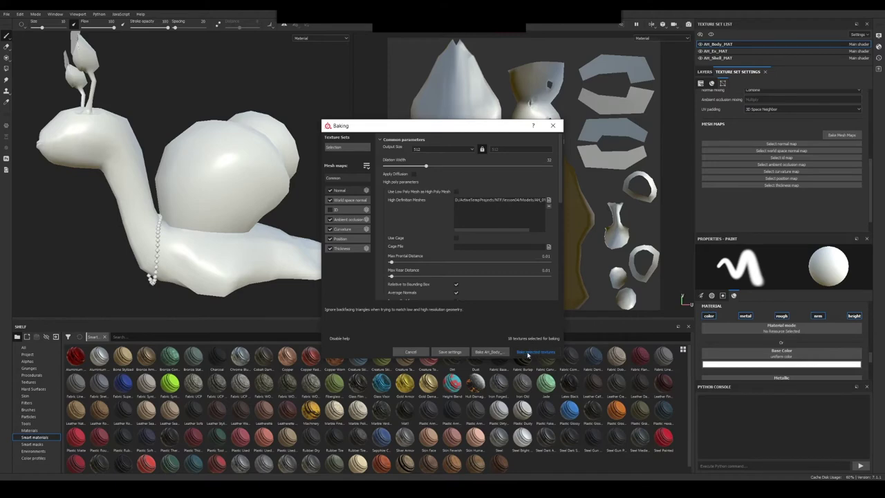
left_click(442, 149)
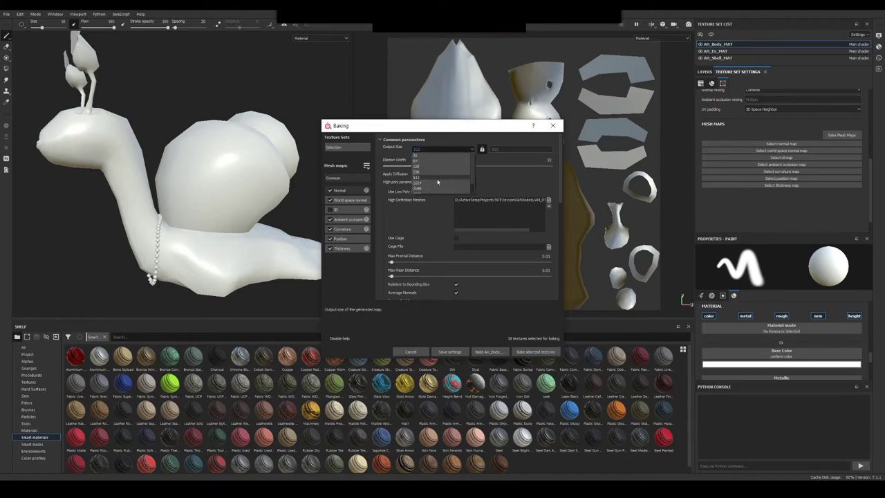
left_click(432, 184)
left_click(536, 352)
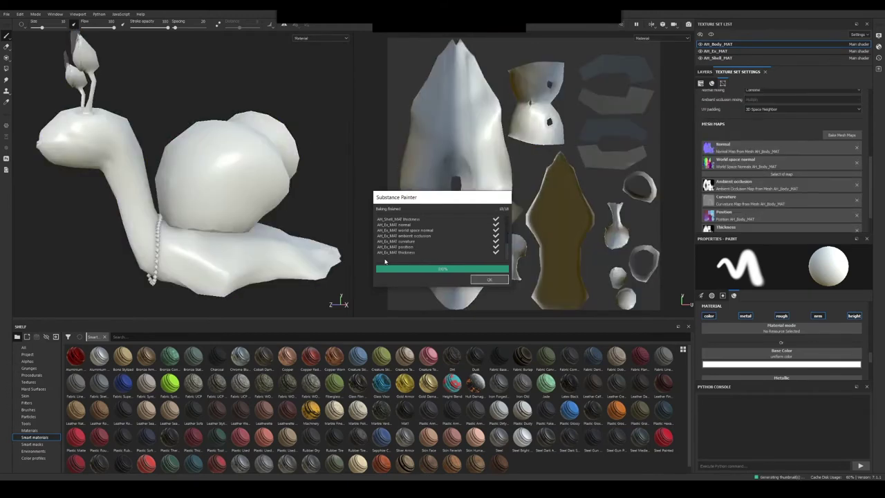
left_click(489, 280)
Step: Examine the baked snail up close around the shell's underside and the bead necklace for baking artifacts
left_click_drag(195, 226, 266, 238, "alt")
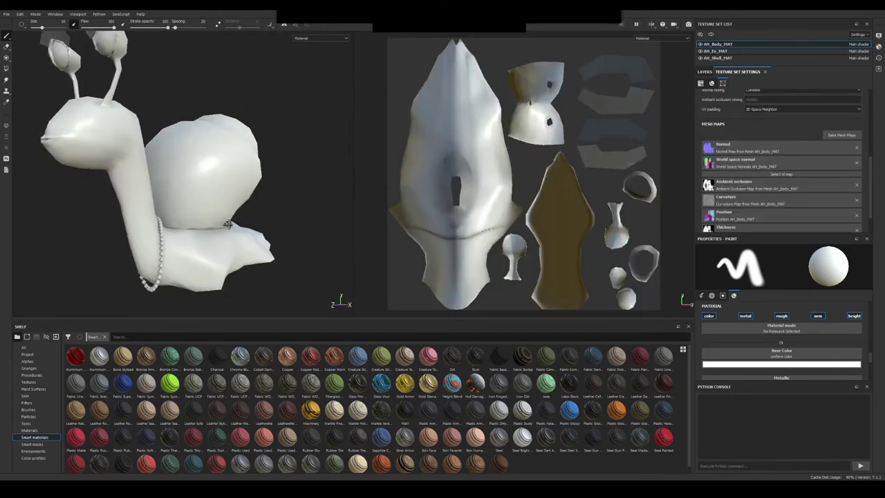
right_click_drag(273, 242, 319, 259, "alt")
left_click_drag(320, 259, 163, 219, "alt")
right_click_drag(163, 220, 207, 245, "alt")
middle_click_drag(207, 244, 237, 251, "alt")
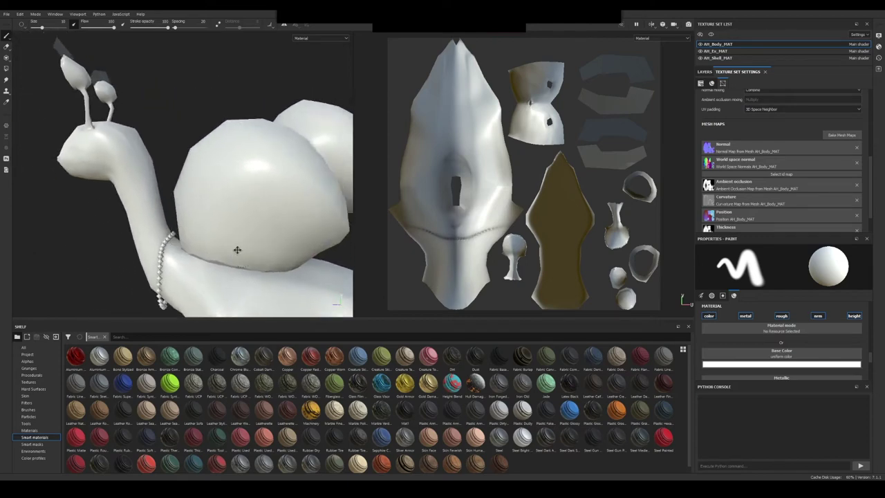
left_click_drag(237, 251, 253, 172, "alt")
right_click_drag(253, 172, 357, 268, "alt")
middle_click_drag(256, 231, 233, 159, "alt")
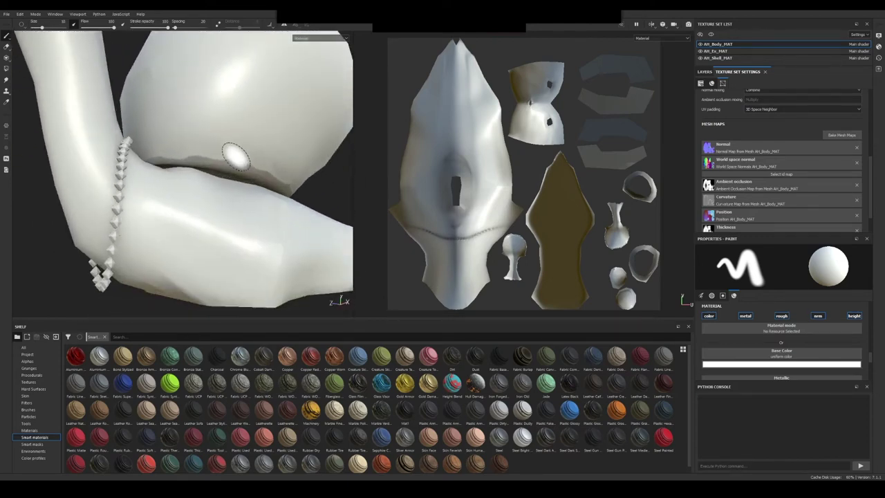
left_click_drag(233, 158, 188, 161, "alt")
middle_click_drag(188, 160, 142, 162, "alt")
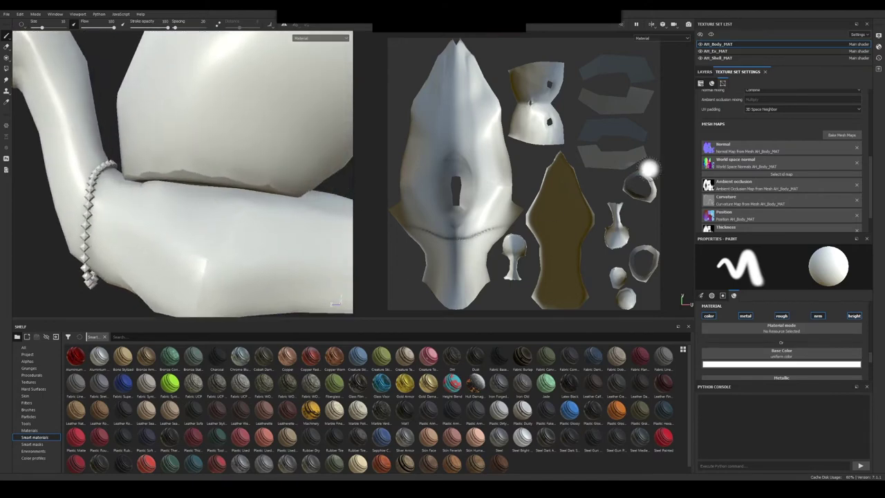
Step: Set the max frontal and max rear distances to 0.05, rebake the selected textures and check the bead necklace area
left_click(840, 135)
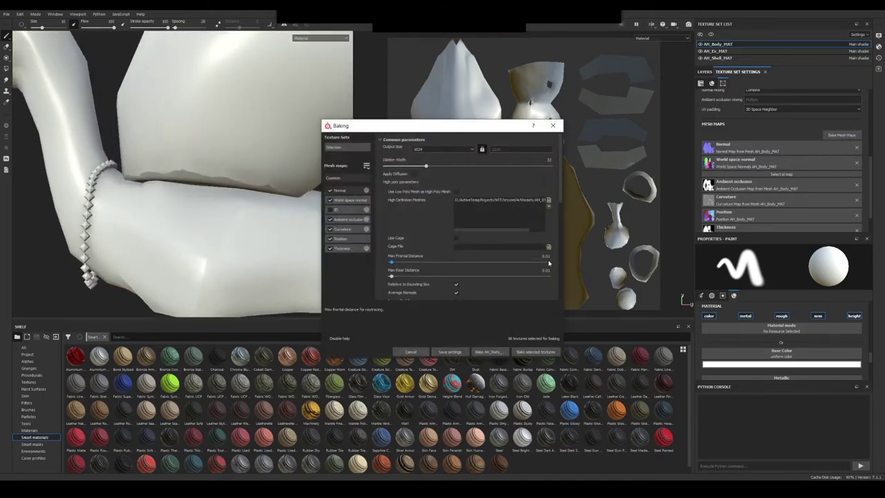
left_click(545, 256)
type("1")
key("Tab")
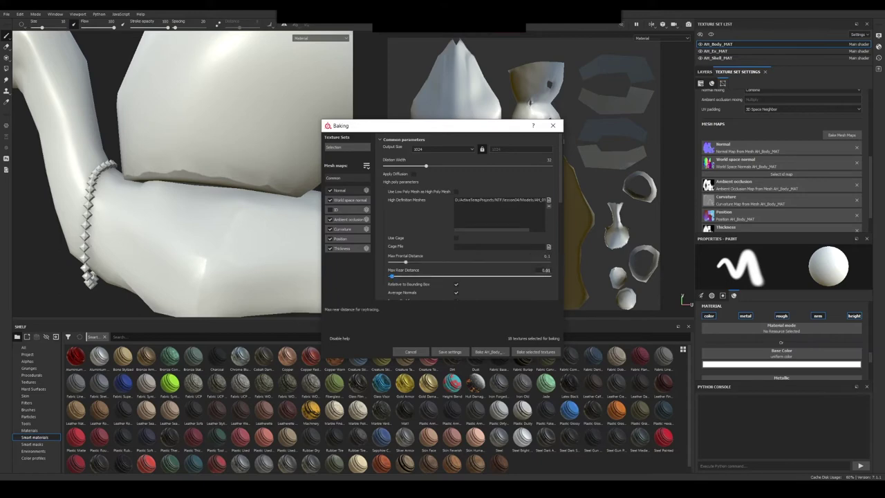
left_click(548, 256)
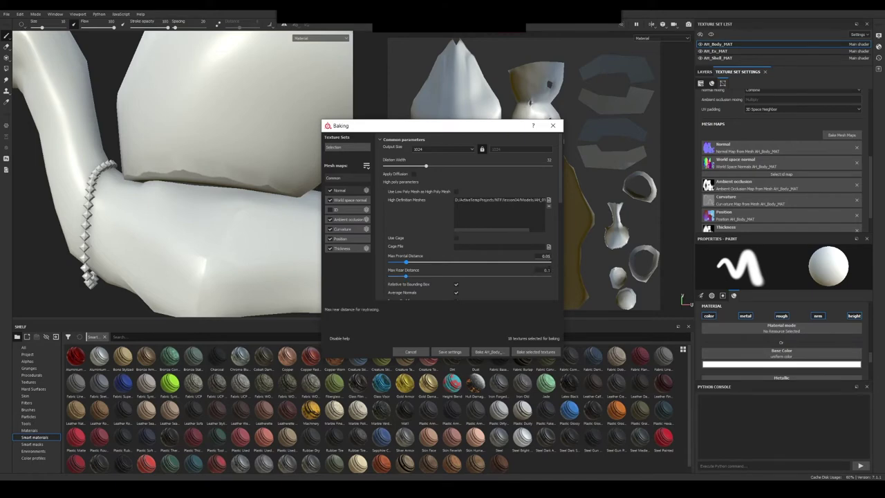
key("Tab")
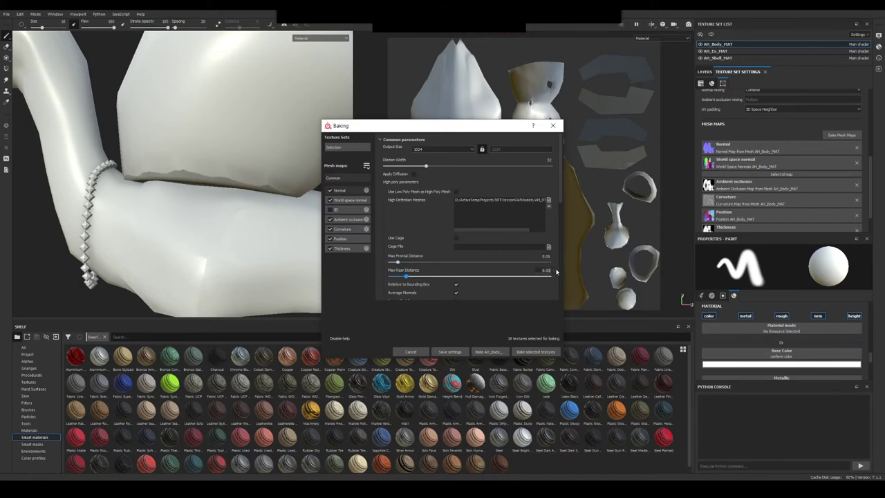
left_click(488, 351)
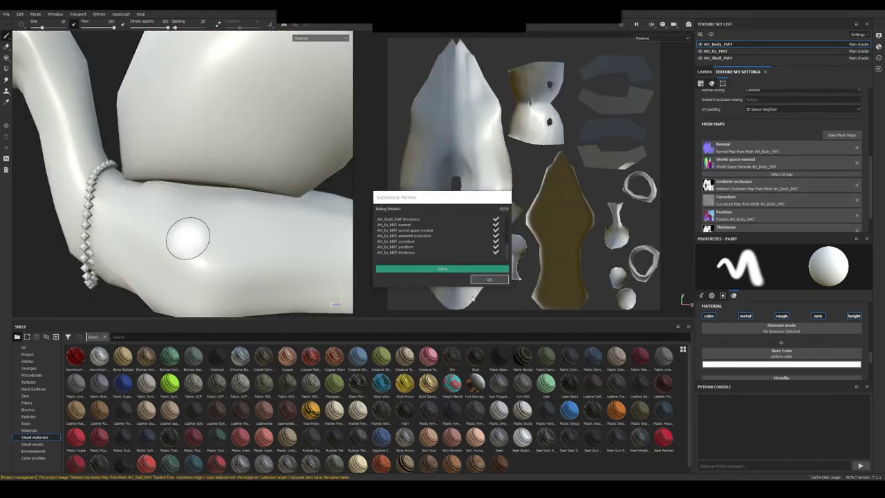
left_click(489, 280)
mouse_move(190, 235)
left_mouse_down("alt")
mouse_move(310, 219)
mouse_move(184, 154)
mouse_move(272, 221)
mouse_move(249, 211)
mouse_move(241, 221)
mouse_move(291, 228)
mouse_move(270, 205)
mouse_move(242, 219)
mouse_move(434, 289)
left_mouse_up("alt")
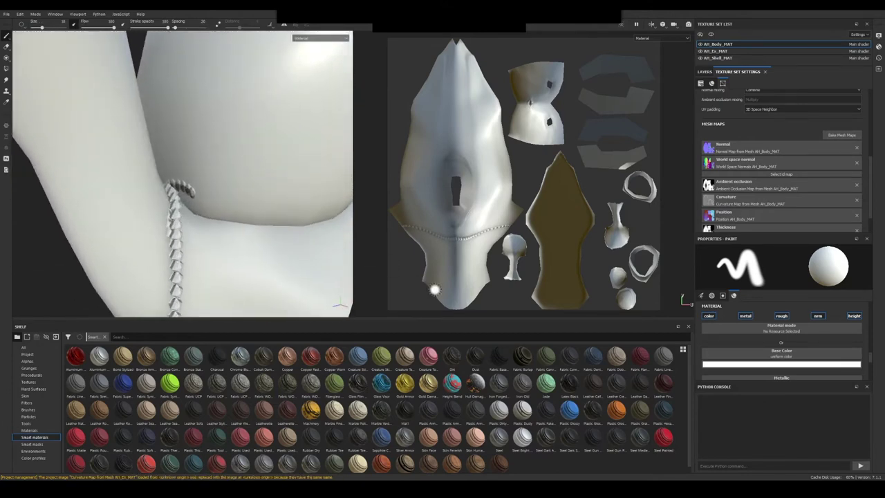
mouse_move(258, 208)
left_mouse_down("alt")
mouse_move(173, 189)
mouse_move(207, 174)
left_mouse_up("alt")
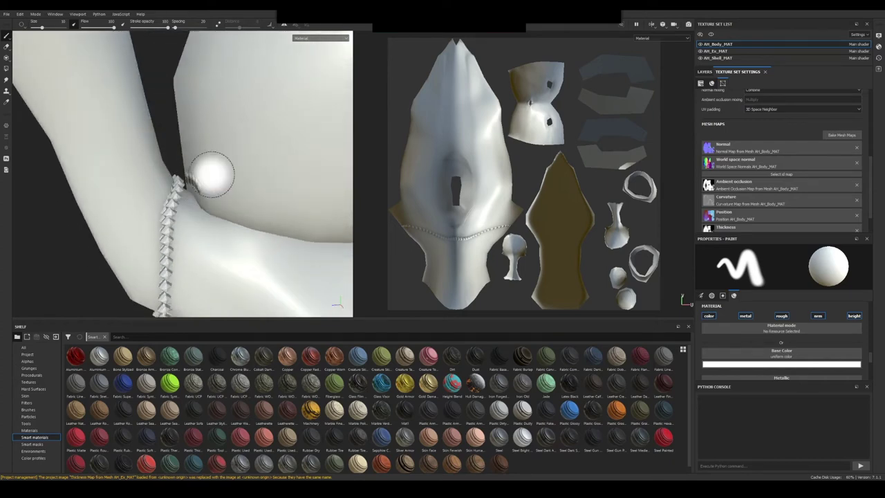
Step: Set the high-poly matching to By Mesh Name, keep antialiasing at None, and rebake the selected textures for all texture sets
left_click(842, 134)
scroll(484, 244, "down", 3)
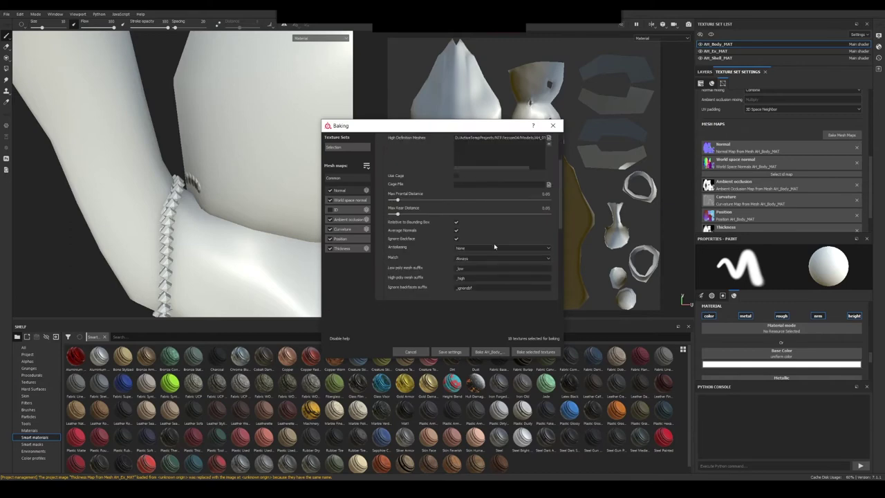
left_click(484, 247)
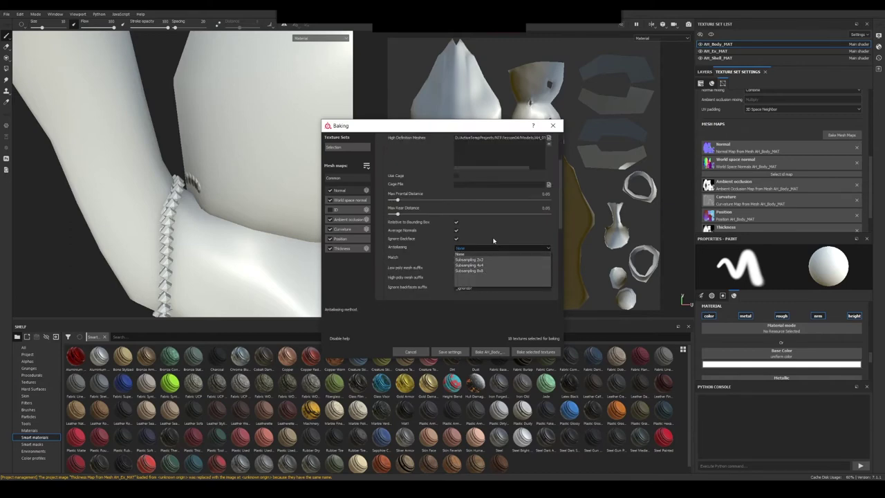
left_click(495, 246)
left_click(485, 260)
left_click(484, 270)
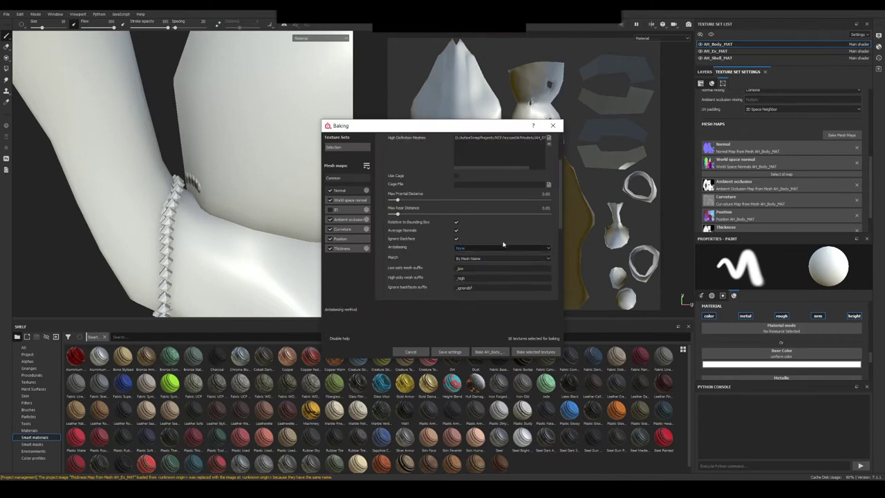
left_click_drag(465, 131, 513, 126)
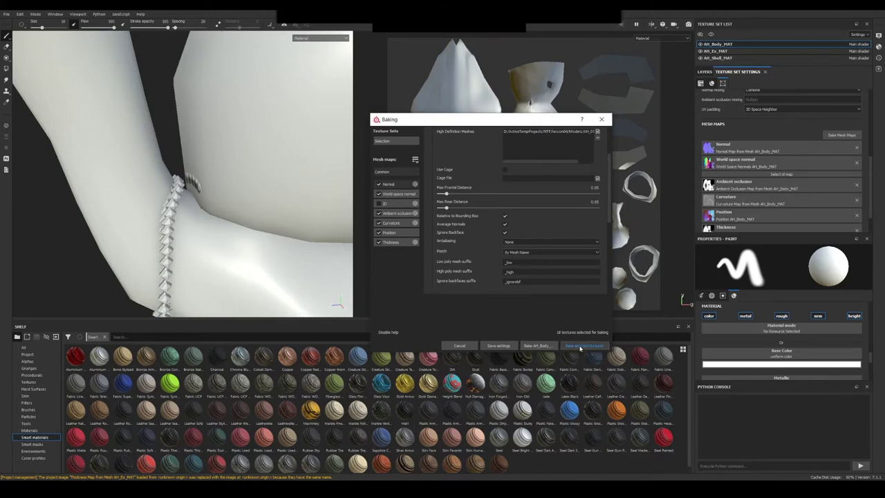
left_click(581, 346)
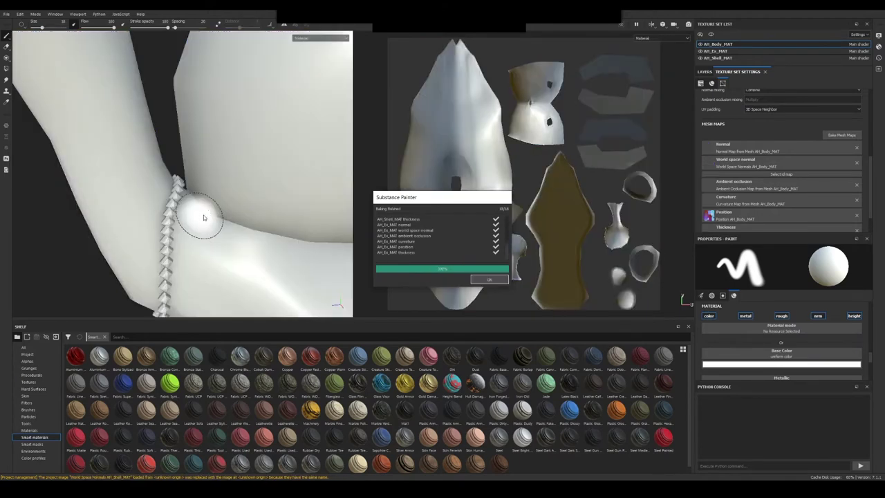
left_click(489, 280)
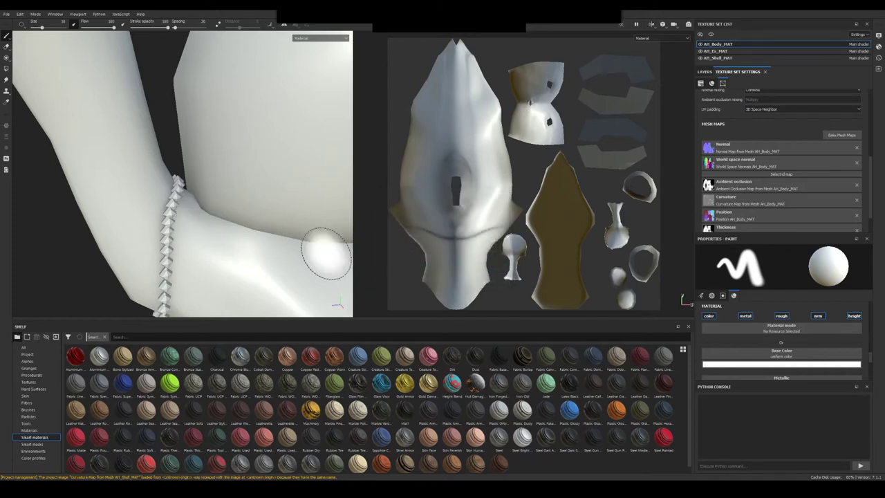
Step: Hide the AH_Ex_MAT texture set and inspect the snail's neck underneath the bead necklace for baked shadows
left_click_drag(316, 247, 176, 156, "alt")
left_click(700, 51)
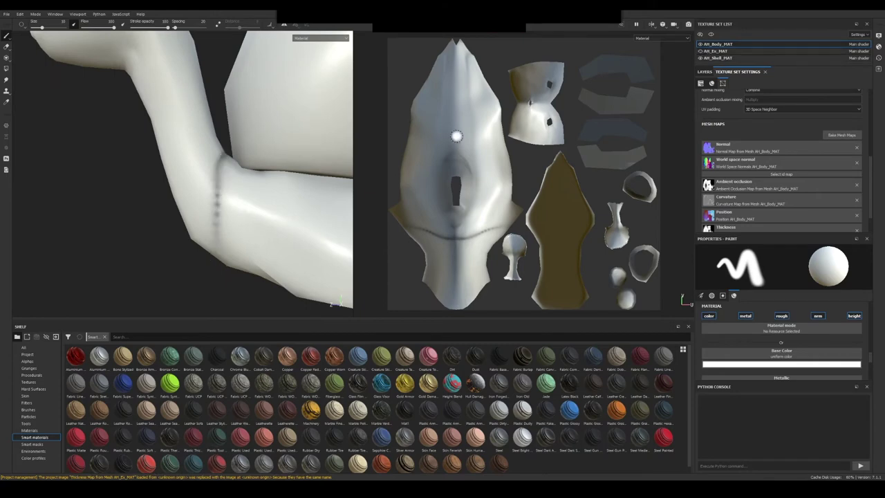
scroll(249, 190, "up", 3)
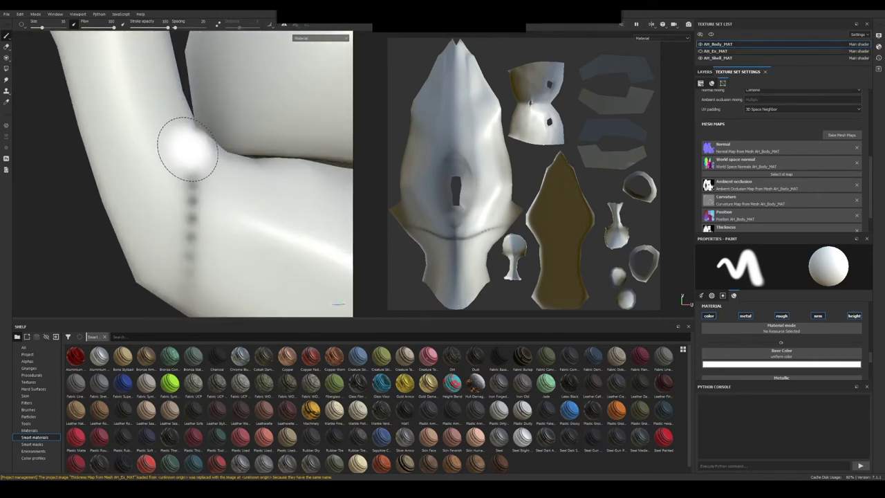
mouse_move(187, 148)
left_mouse_down("alt")
mouse_move(172, 170)
mouse_move(90, 143)
mouse_move(258, 164)
mouse_move(229, 183)
mouse_move(89, 184)
mouse_move(329, 222)
left_mouse_up("alt")
right_click_drag(329, 223, 331, 228, "alt")
middle_click_drag(202, 179, 162, 175, "alt")
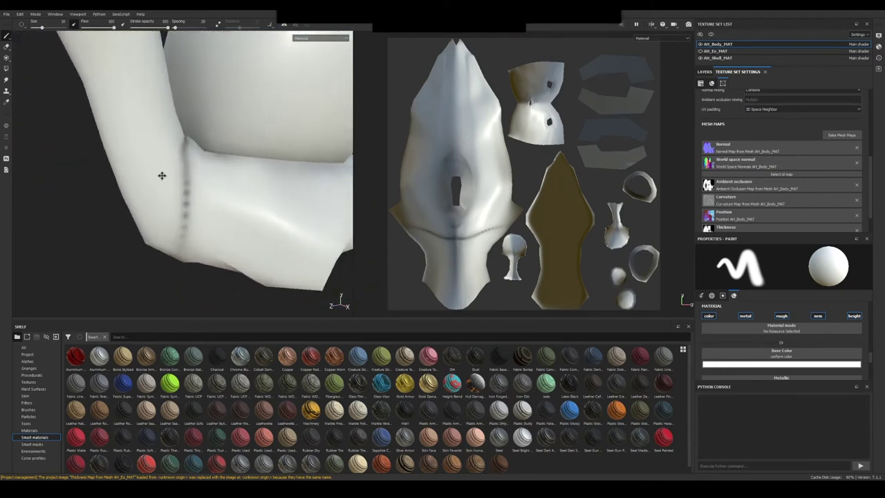
right_click_drag(162, 175, 181, 173, "alt")
left_click_drag(182, 173, 178, 172, "alt")
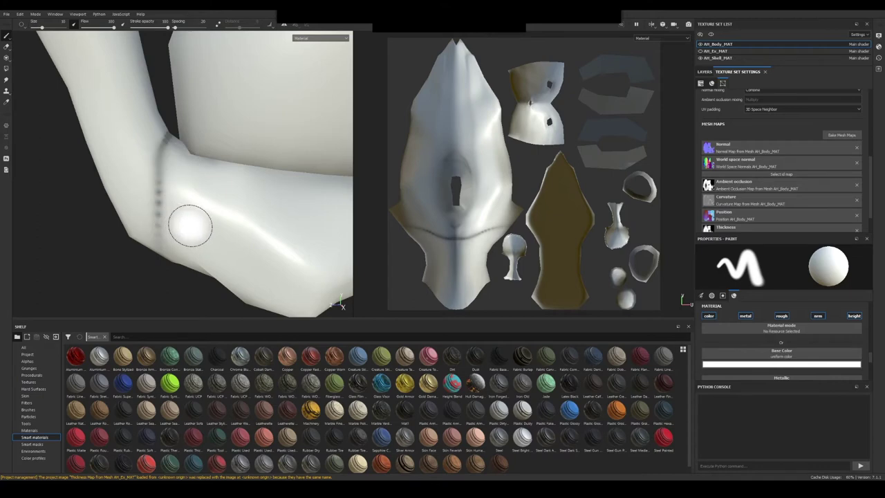
mouse_move(183, 225)
left_mouse_down("alt")
mouse_move(228, 229)
mouse_move(201, 199)
mouse_move(185, 197)
mouse_move(203, 192)
mouse_move(205, 222)
mouse_move(212, 204)
mouse_move(197, 208)
left_mouse_up("alt")
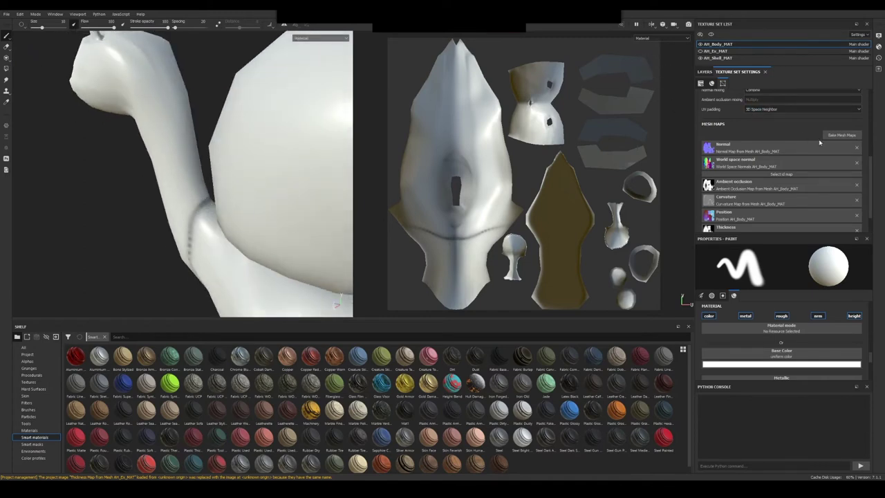
Step: Exclude the normal, world space normal, curvature, position and thickness maps from baking, leaving only ambient occlusion selected
left_click(841, 135)
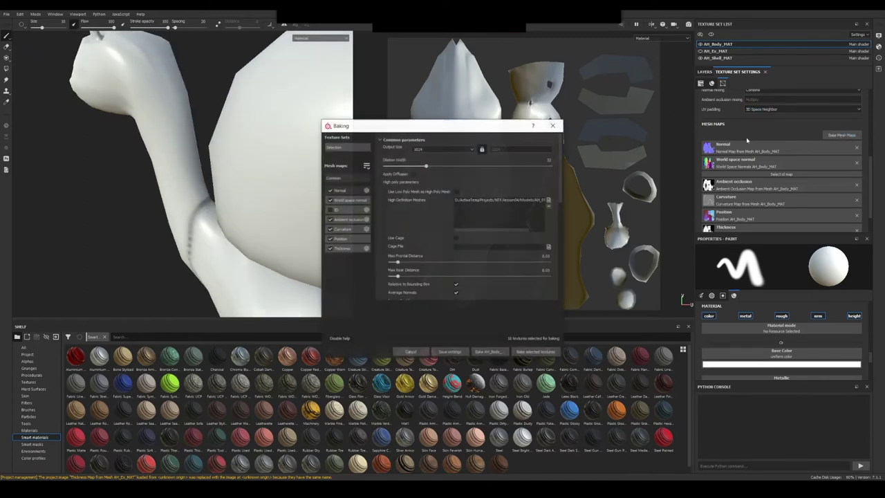
left_click(330, 190)
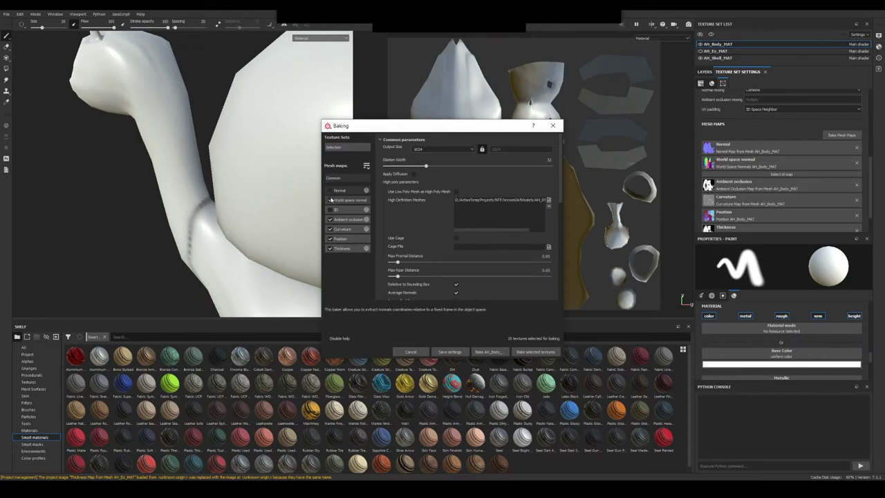
left_click(330, 199)
left_click(329, 229)
left_click(330, 239)
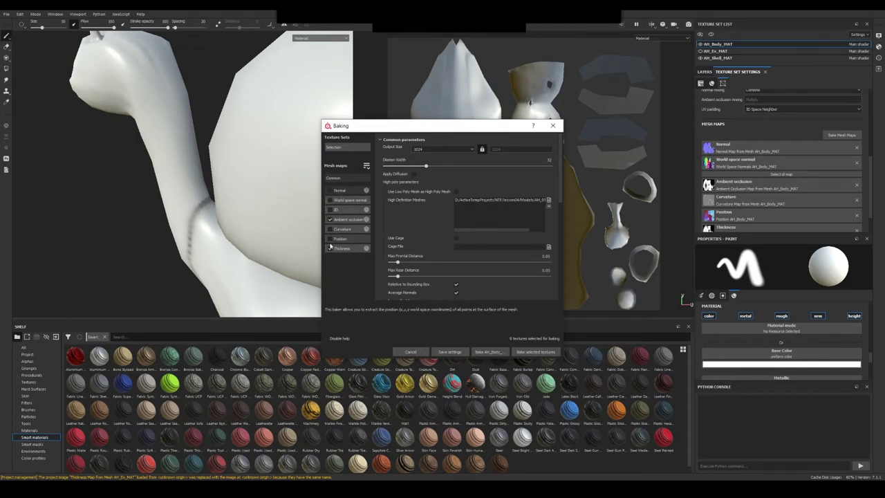
left_click(329, 247)
Step: Set the ambient occlusion baker's secondary rays to 128 for AH_Body_MAT
left_click(351, 219)
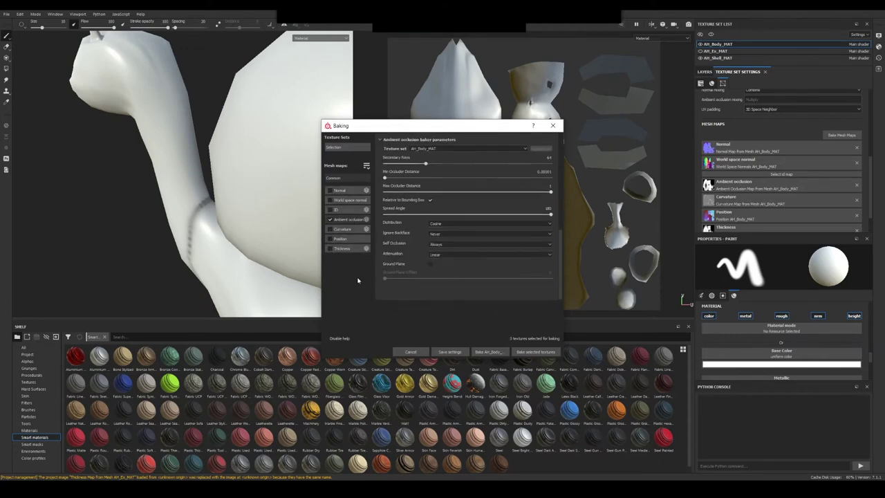
left_click(349, 200)
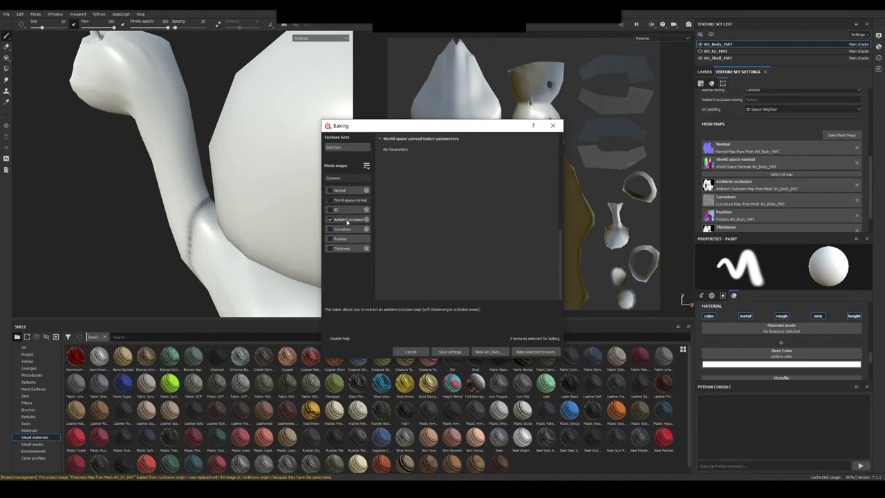
left_click(347, 219)
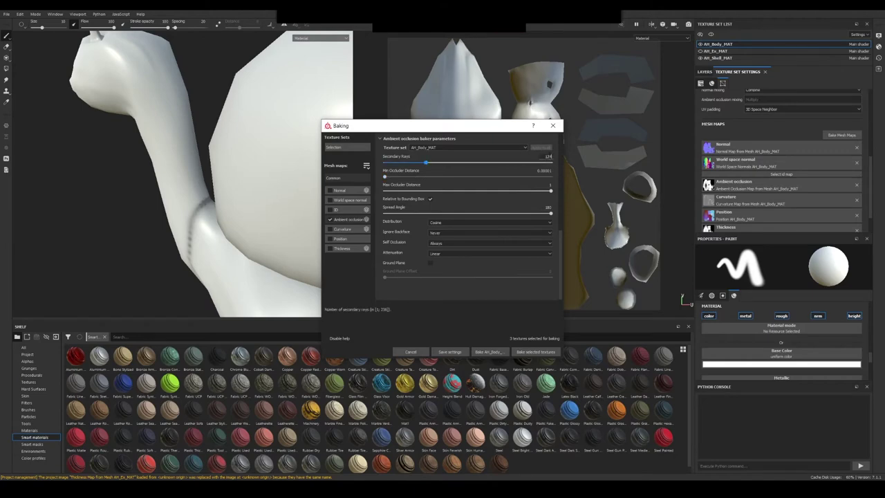
key("Return")
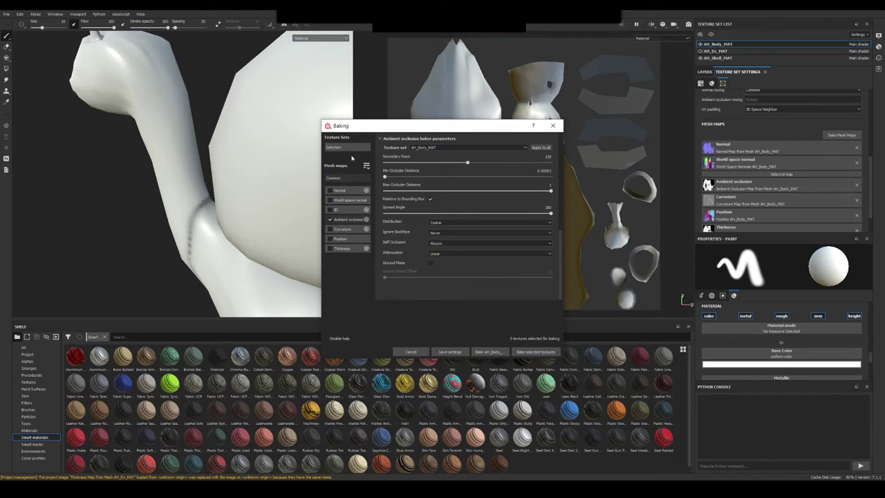
Step: Change the ambient occlusion Self Occlusion option so the beads do not shade the body, and bake ambient occlusion for all texture sets
left_click(349, 180)
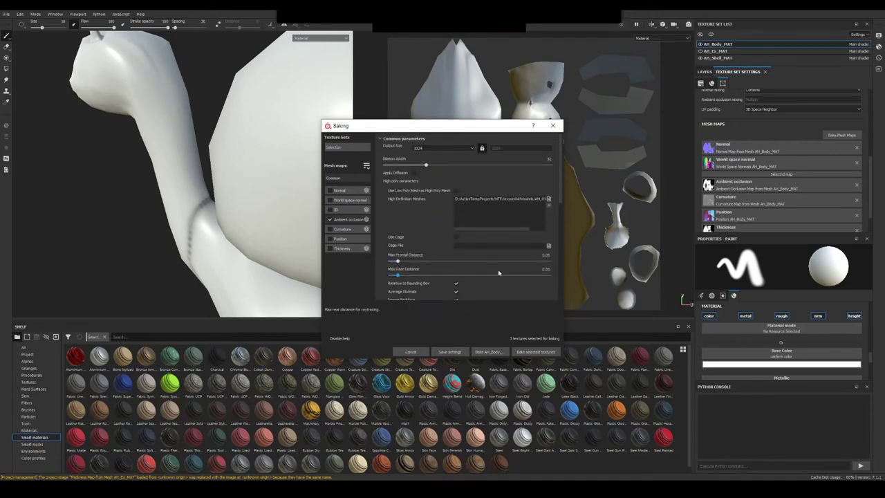
scroll(502, 247, "down", 2)
left_click(477, 258)
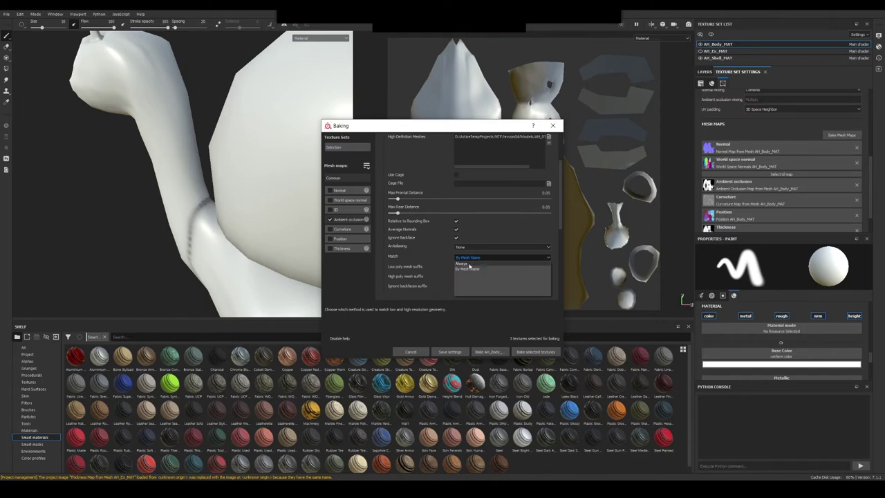
left_click(349, 220)
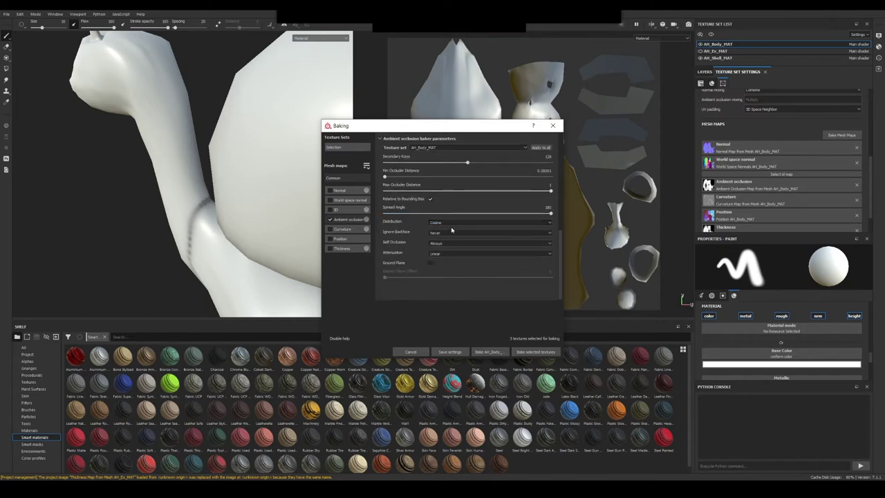
left_click(447, 243)
left_click(456, 254)
left_click(543, 352)
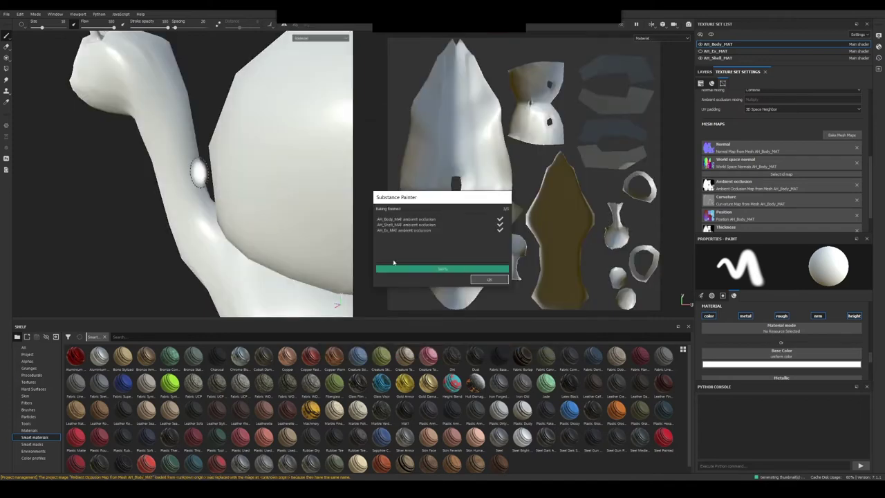
left_click(500, 283)
Step: Examine the rebaked ambient occlusion around the snail's neck and shell from several angles
left_click_drag(204, 227, 242, 172, "alt")
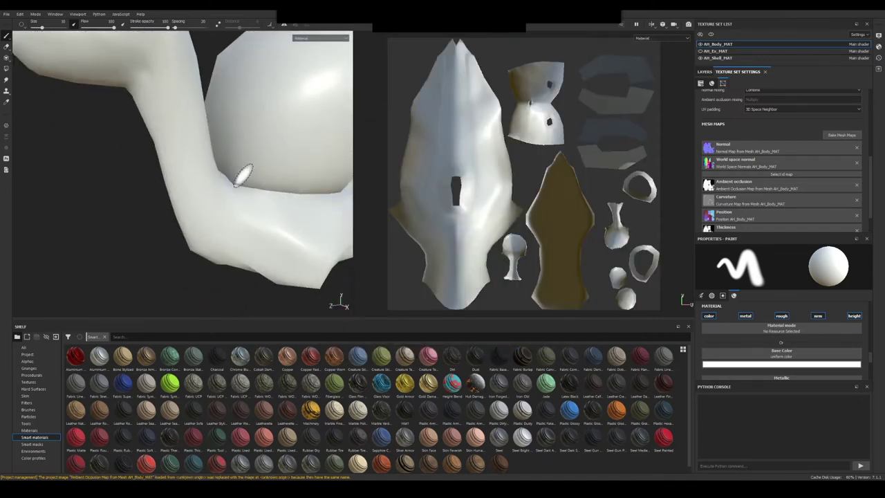
left_click_drag(223, 230, 197, 118, "alt")
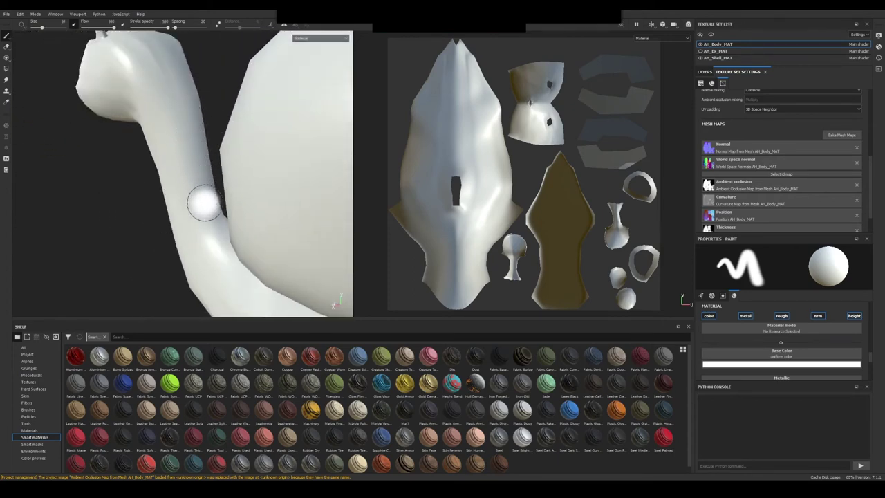
left_click_drag(204, 203, 172, 124, "alt")
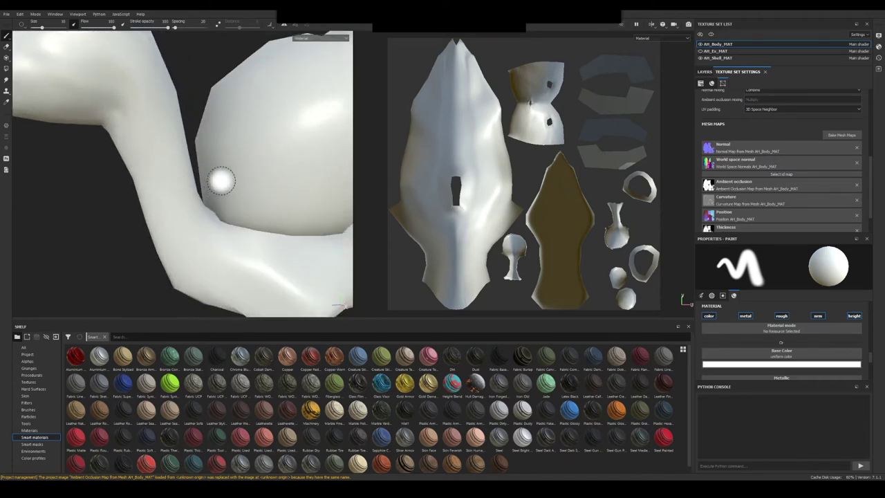
left_click_drag(222, 176, 191, 159, "alt")
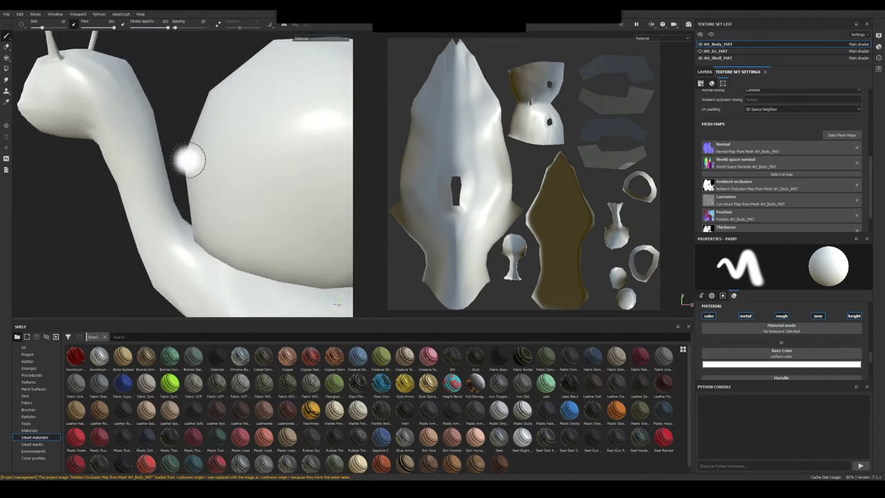
mouse_move(170, 198)
left_mouse_down("alt")
mouse_move(245, 199)
mouse_move(209, 207)
mouse_move(293, 193)
mouse_move(269, 196)
mouse_move(215, 144)
mouse_move(239, 196)
mouse_move(207, 191)
mouse_move(206, 170)
left_mouse_up("alt")
mouse_move(215, 212)
left_mouse_down("alt")
mouse_move(235, 223)
mouse_move(217, 201)
mouse_move(221, 184)
mouse_move(235, 223)
mouse_move(243, 217)
left_mouse_up("alt")
scroll(193, 201, "down", 3)
Step: Review the thickness baker's Self Occlusion and Normalization settings for AH_Body_MAT
left_click(836, 135)
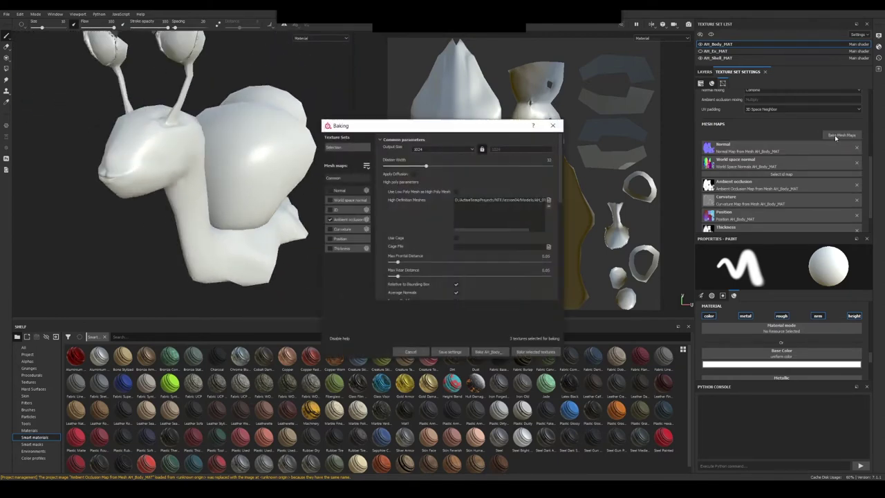
left_click(342, 248)
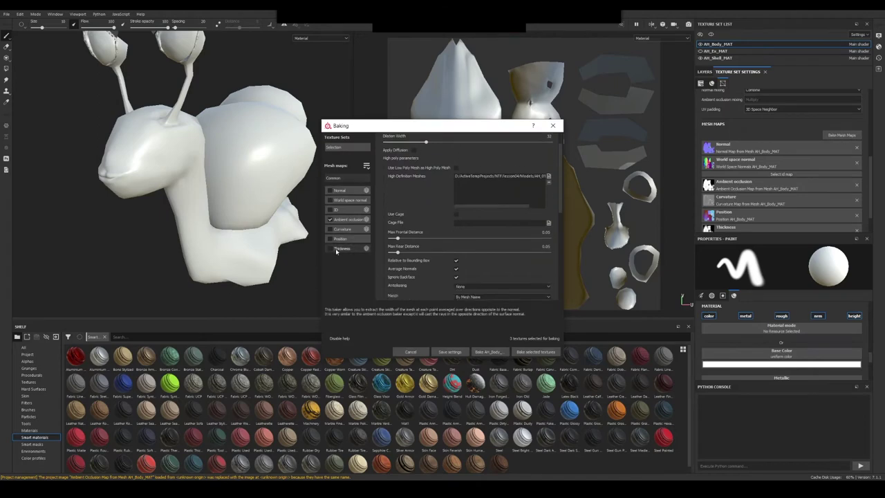
left_click(478, 233)
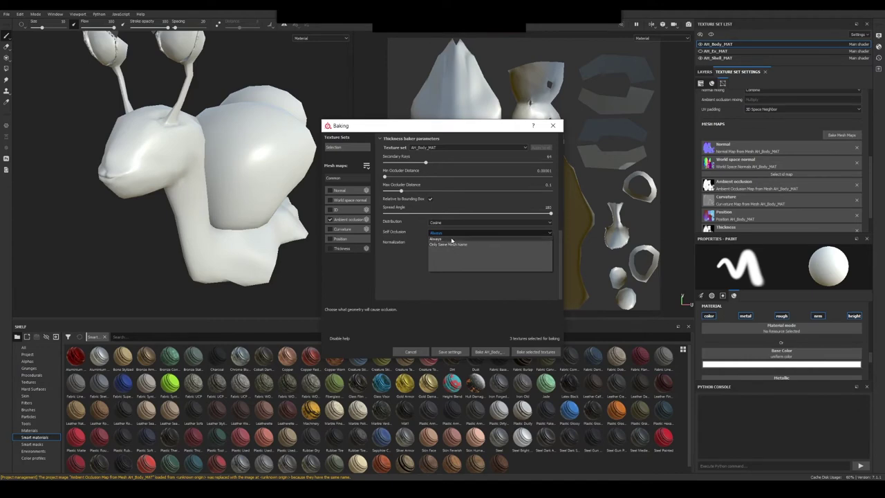
left_click(349, 268)
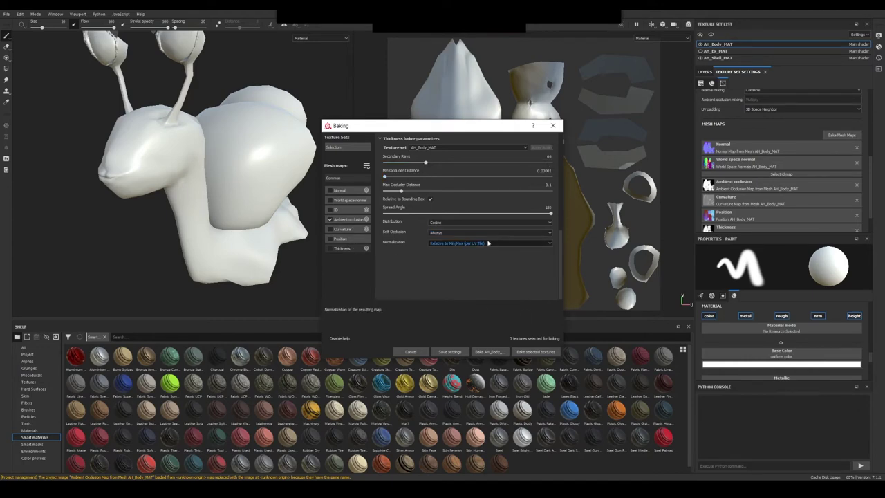
Step: Bake only the ID map for all texture sets, with the color source set to Mesh ID / Polygroup
left_click(347, 211)
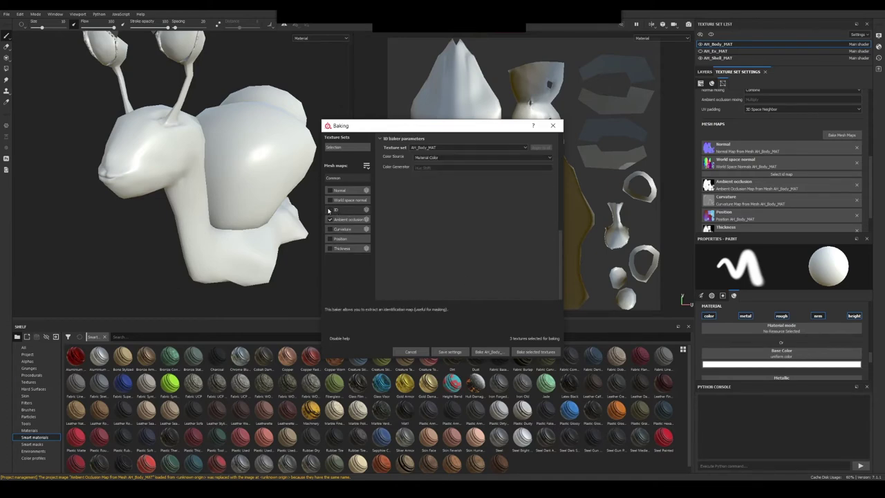
left_click(330, 210)
left_click(330, 218)
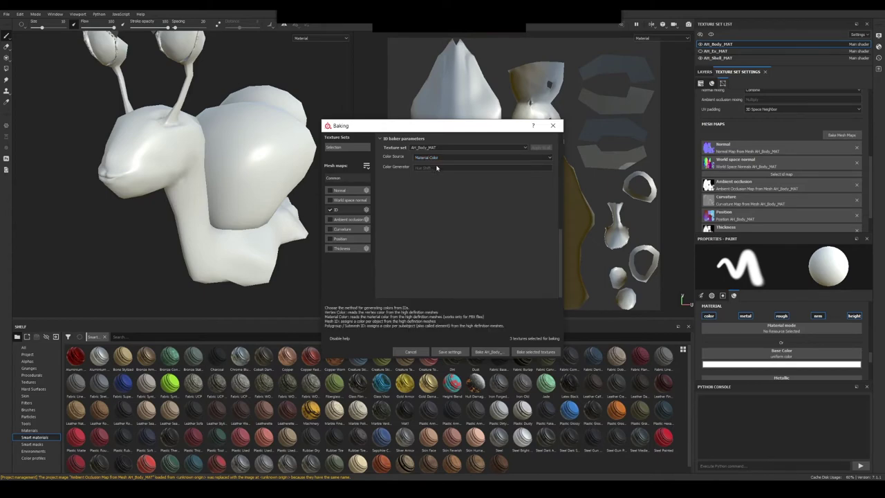
left_click(440, 159)
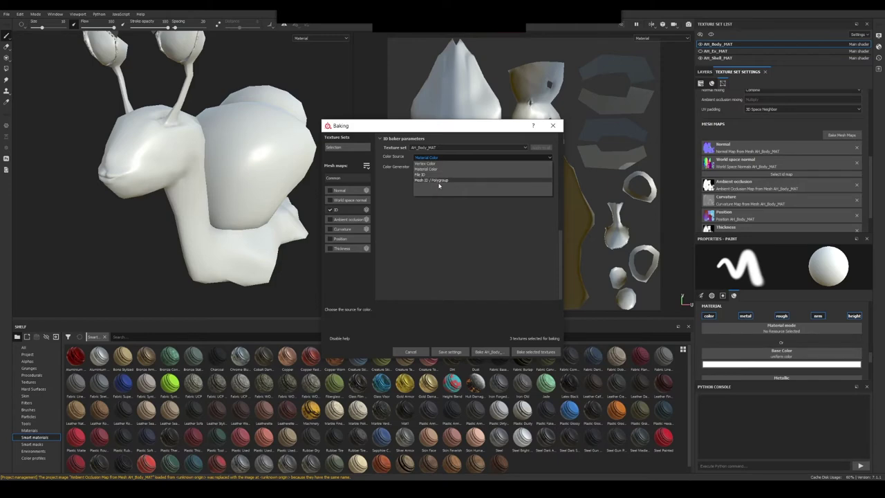
left_click(442, 180)
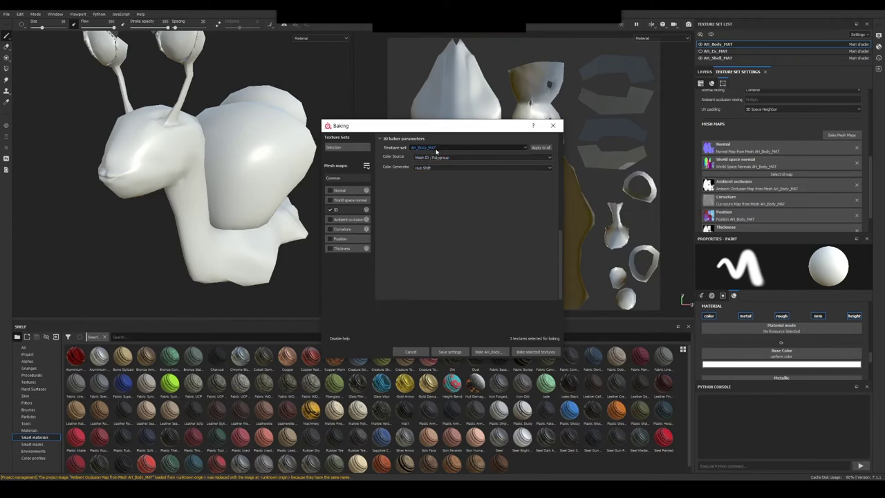
left_click(539, 353)
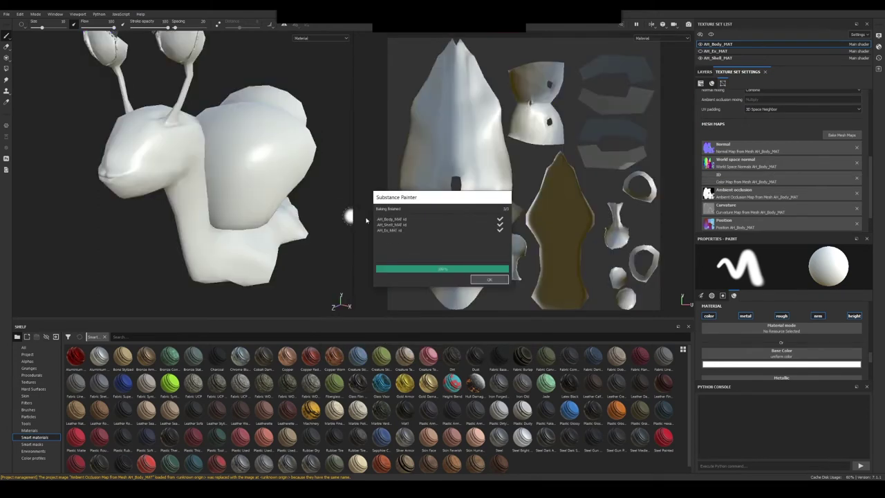
left_click(489, 280)
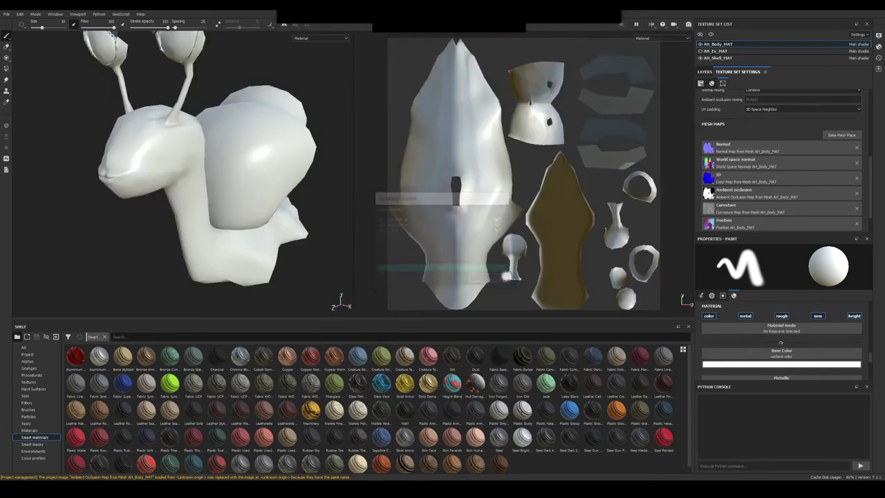
Step: Display the baked ID map on the snail and examine its color regions from several angles
left_click(794, 178)
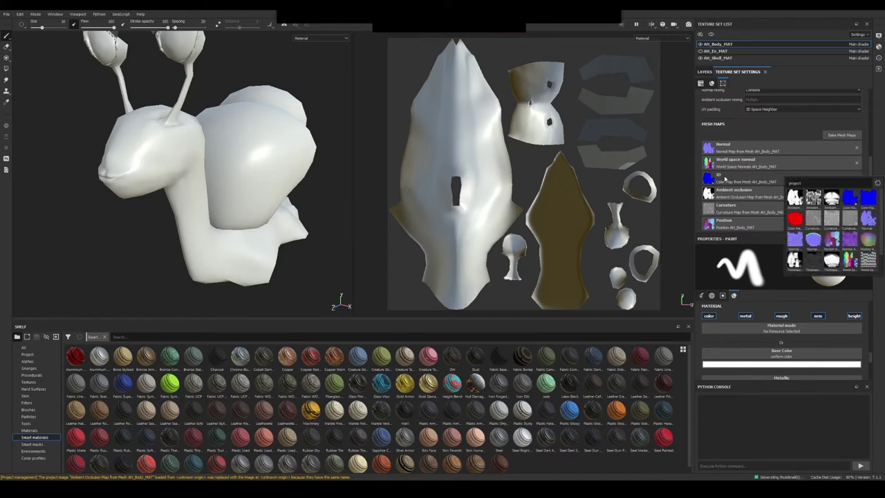
key("Escape")
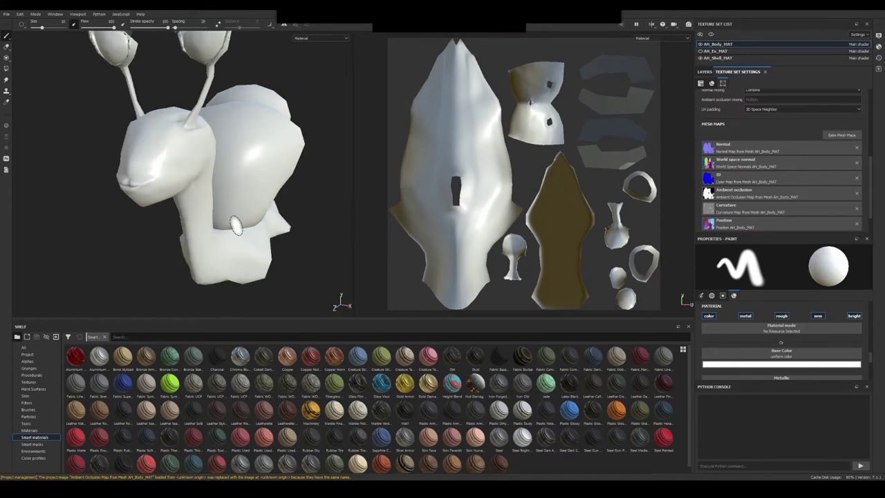
key("b")
left_click_drag(214, 182, 205, 215, "alt")
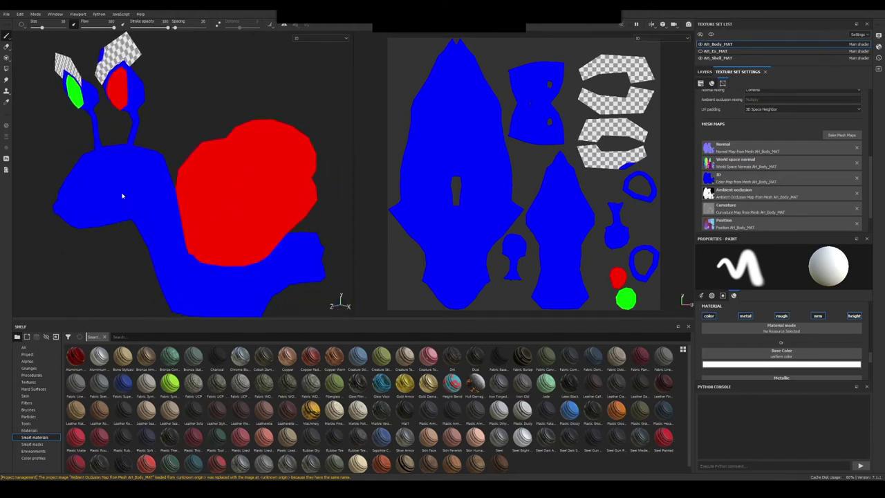
left_click_drag(123, 195, 175, 186, "alt")
mouse_move(231, 189)
left_mouse_down("alt")
mouse_move(211, 181)
mouse_move(196, 123)
mouse_move(198, 159)
mouse_move(237, 221)
mouse_move(217, 233)
mouse_move(234, 203)
mouse_move(251, 208)
mouse_move(225, 197)
left_mouse_up("alt")
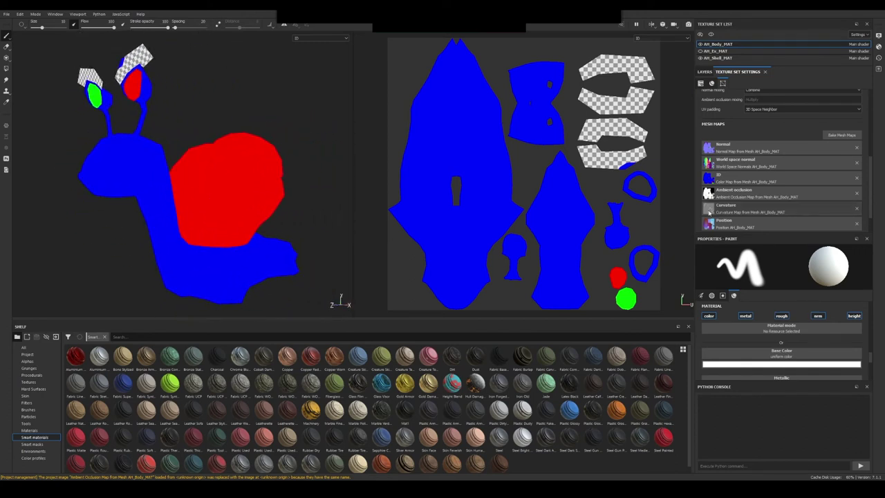
Step: Remove the ID map from the AH_Body_MAT mesh maps and check the snail's body in the ID view
left_click(856, 179)
left_click_drag(166, 118, 181, 162, "alt")
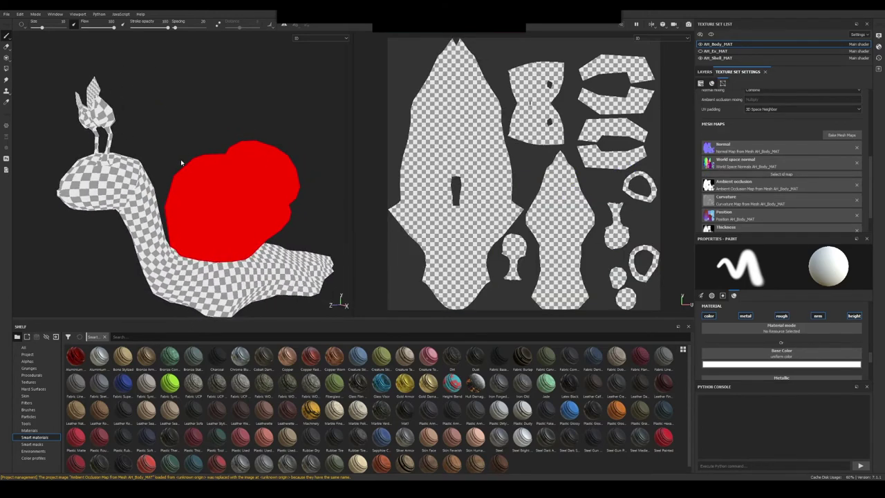
left_click_drag(133, 212, 212, 197, "alt")
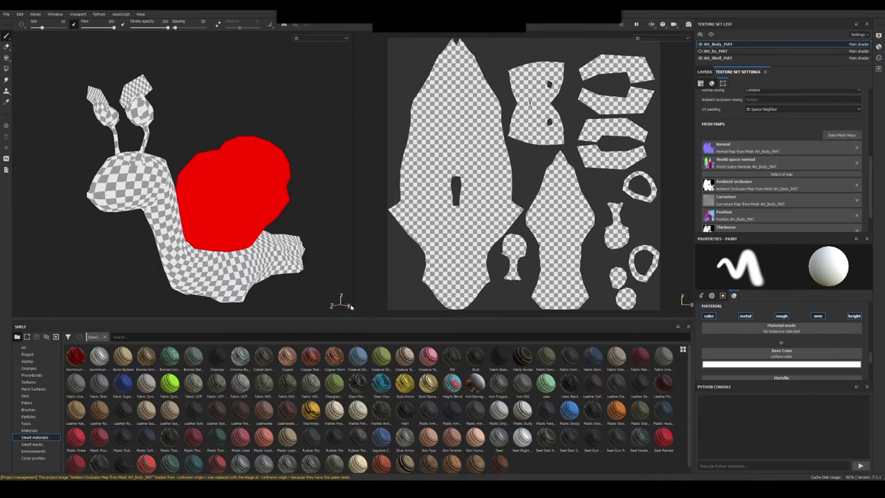
left_click_drag(200, 261, 242, 237, "alt")
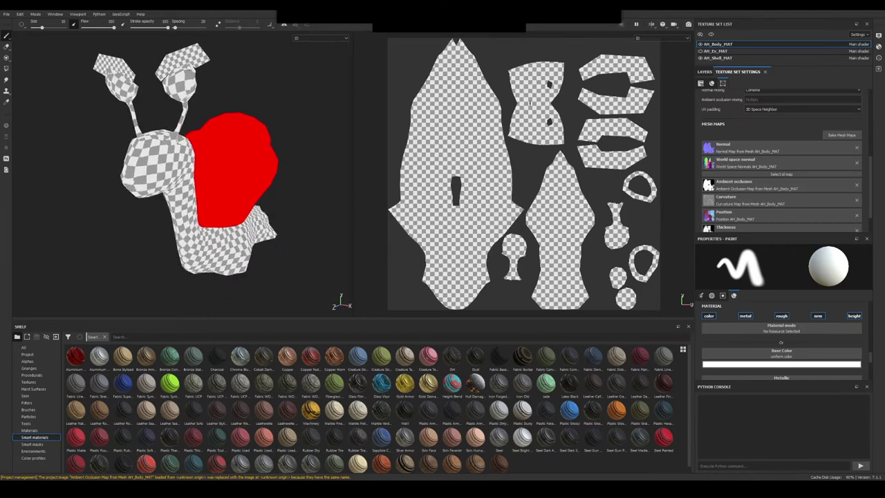
Step: Bring the five Stone TIF images from the Lesson06 folder in File Explorer into the shelf for import
mouse_move(245, 488)
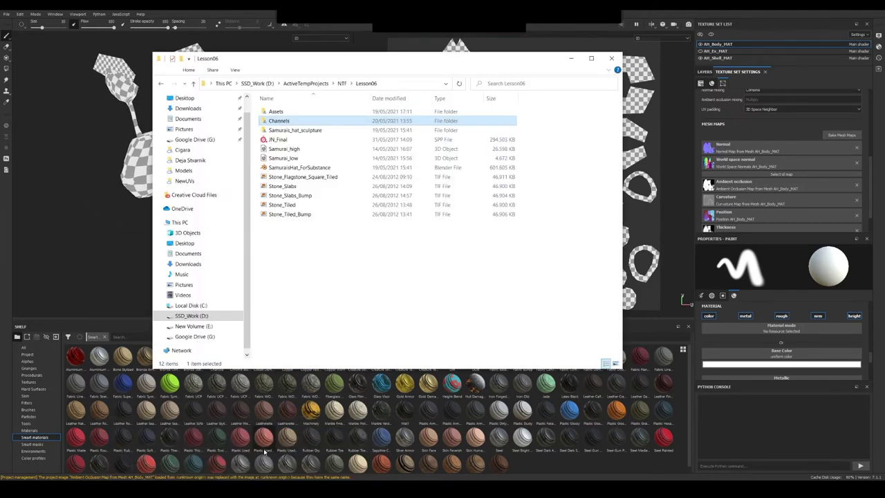
left_click(265, 452)
left_click(610, 58)
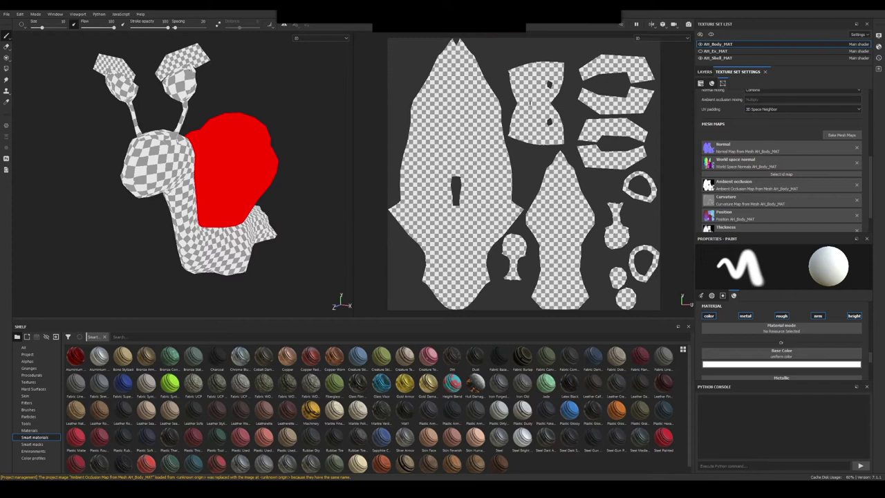
left_click_drag(0, 76, 435, 86)
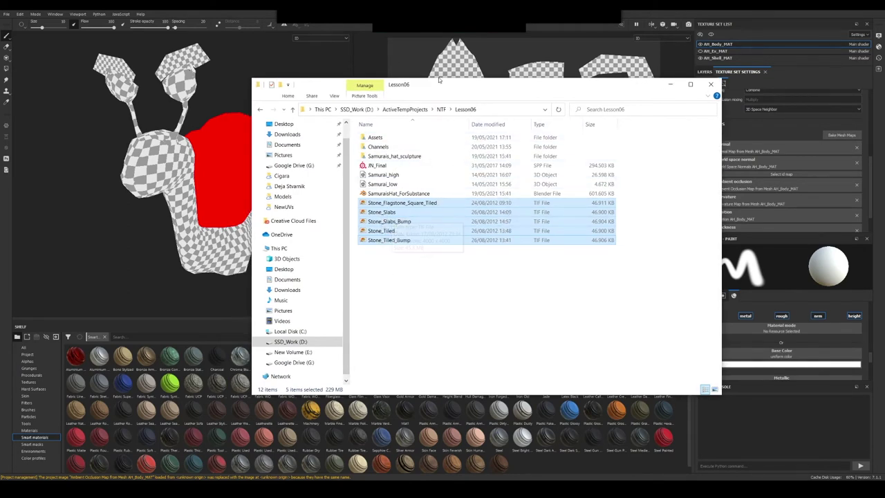
mouse_move(512, 87)
left_mouse_down()
mouse_move(699, 118)
mouse_move(884, 90)
mouse_move(606, 117)
left_mouse_up()
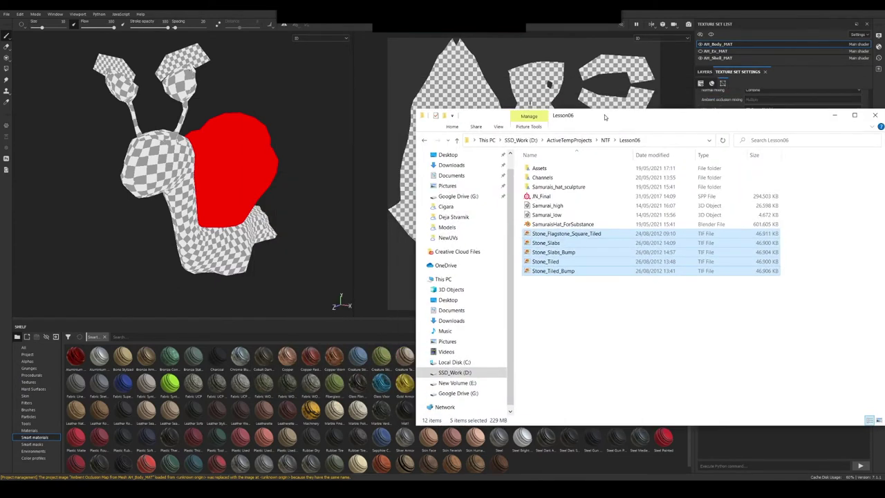
left_click_drag(537, 235, 256, 400)
left_click(376, 143)
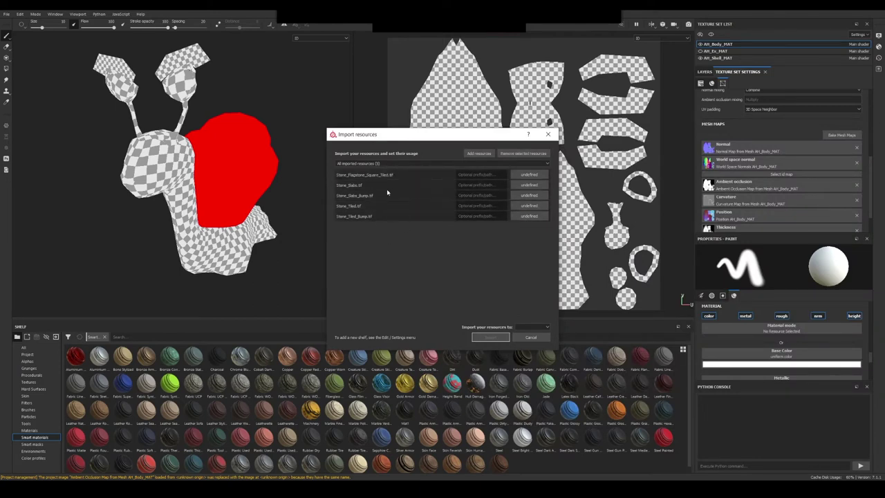
Step: Set the usage of all five Stone images to texture and import them into the current session
left_click(528, 174)
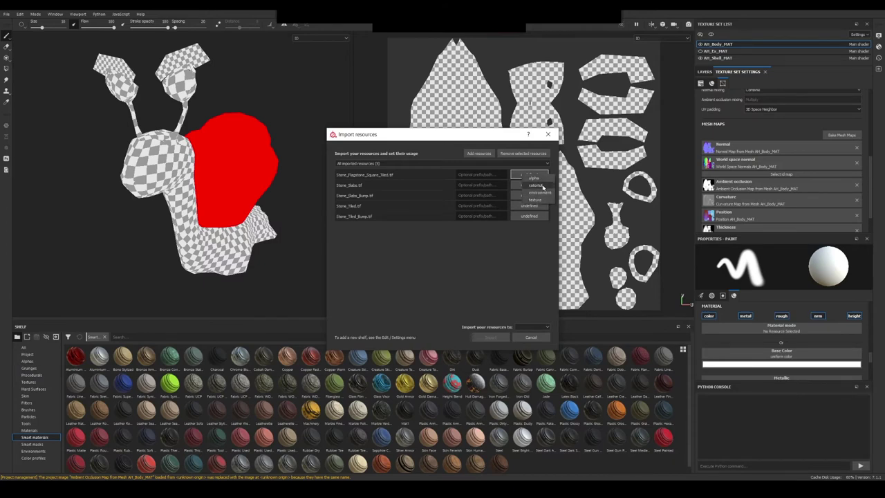
left_click(537, 200)
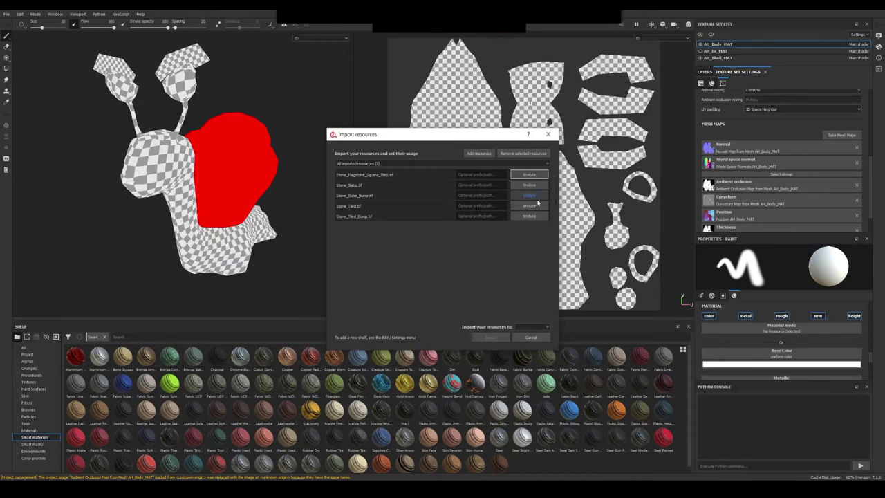
left_click(536, 326)
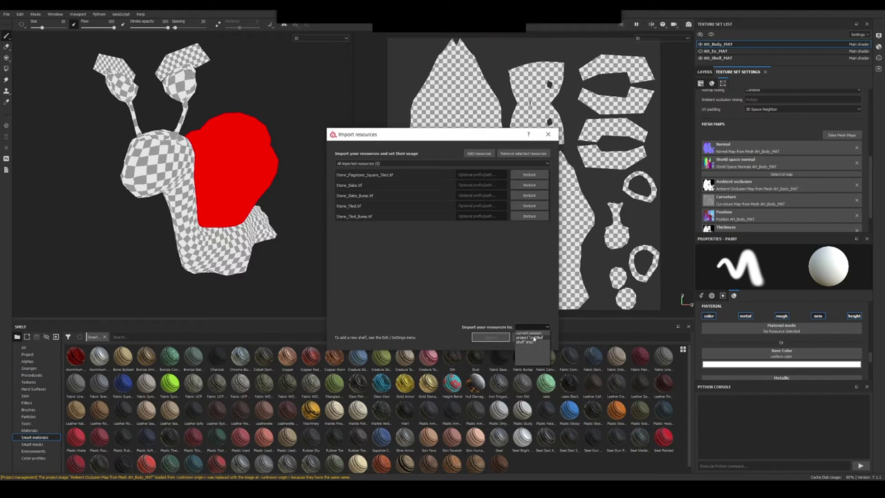
left_click(534, 333)
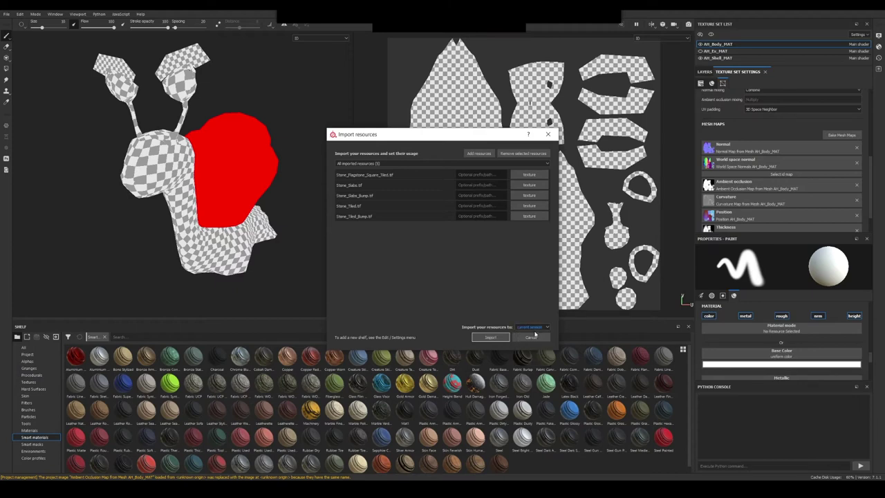
left_click(497, 338)
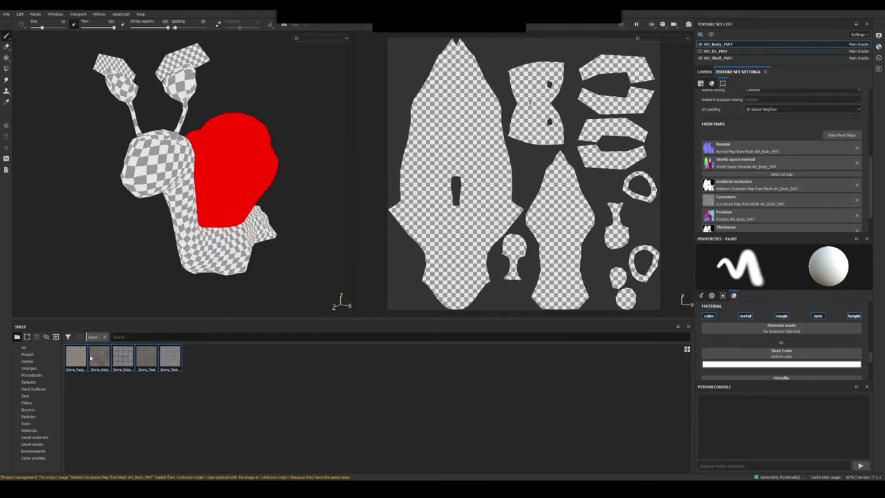
Step: Add a fill layer to AH_Body_MAT and assign the Stone_Tiled_Bump texture to its base color
left_click(165, 363)
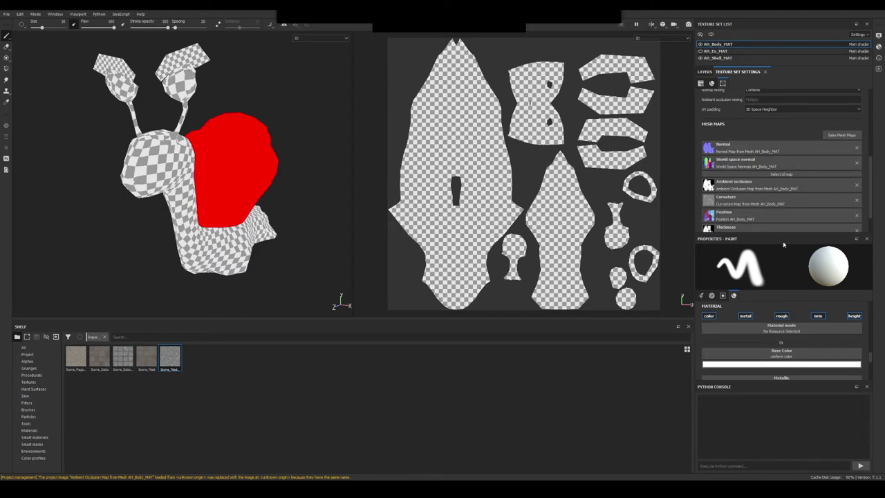
scroll(761, 338, "down", 3)
scroll(761, 338, "up", 1)
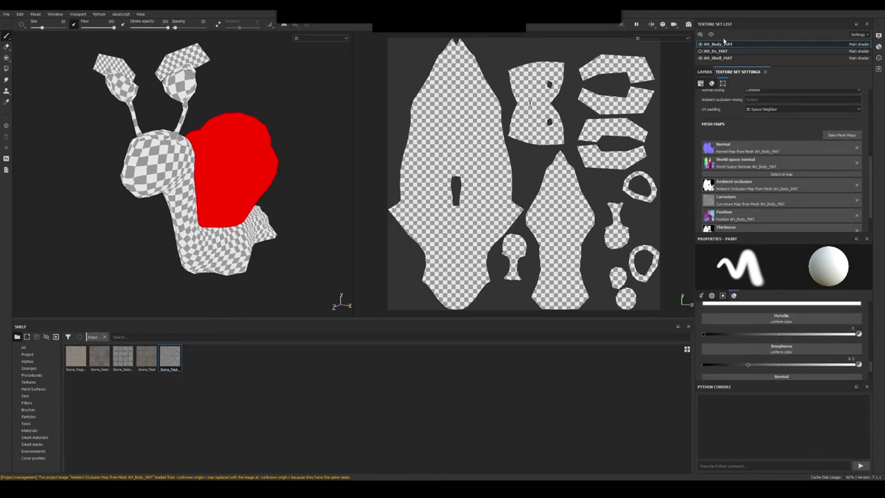
left_click(705, 71)
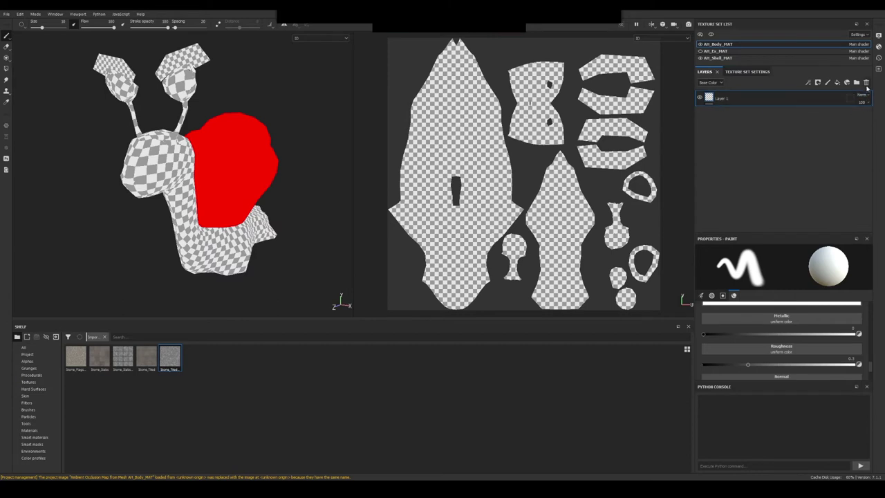
left_click(836, 83)
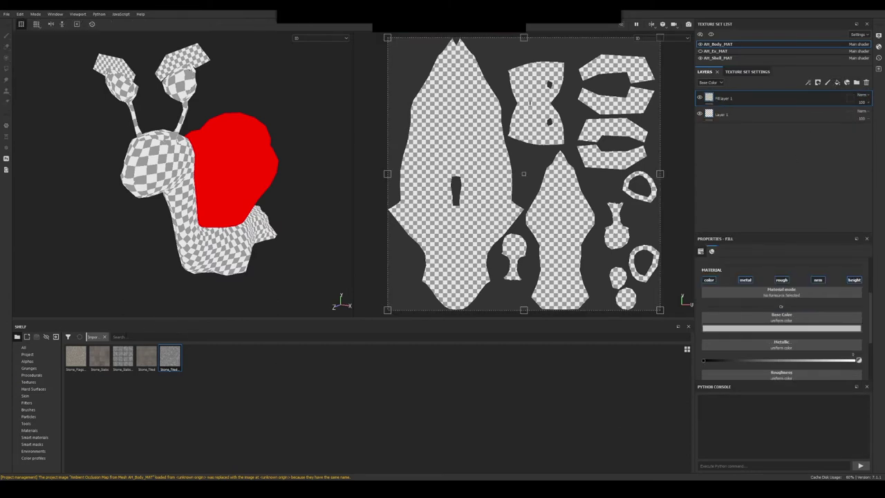
left_click_drag(122, 357, 308, 386)
left_click_drag(77, 359, 338, 397)
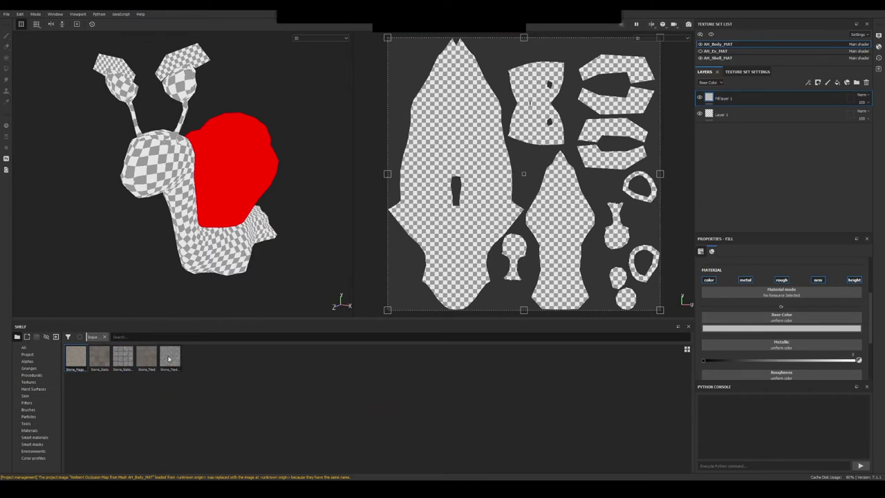
left_click_drag(169, 358, 746, 322)
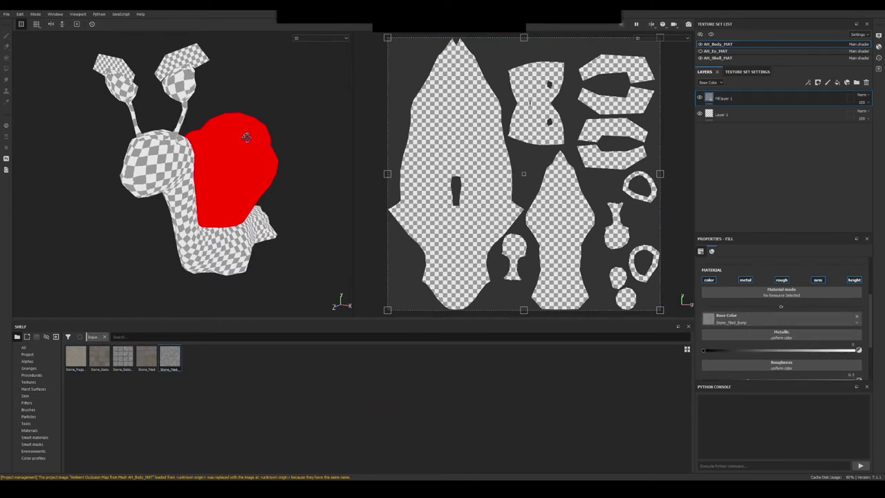
Step: Switch back to the material view and inspect the stone texture on the snail's body up close
left_click_drag(246, 136, 222, 156, "alt")
key("m")
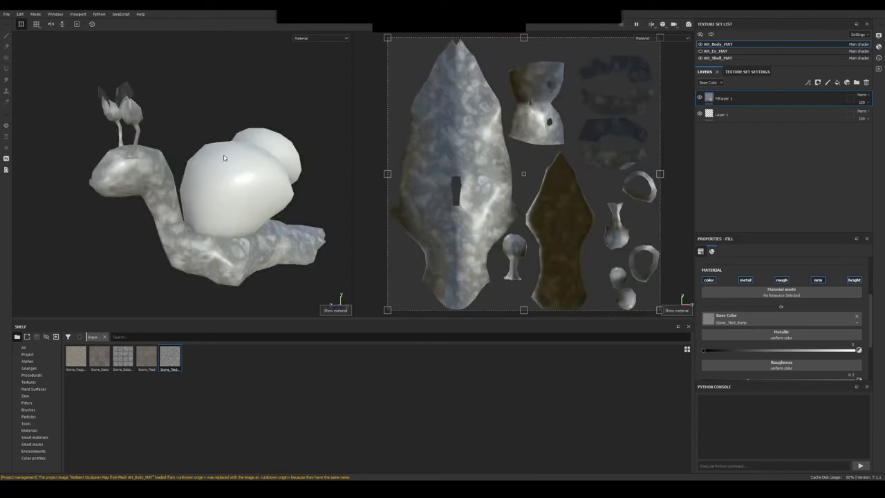
right_click_drag(190, 198, 331, 250, "alt")
middle_click_drag(331, 251, 268, 167, "alt")
left_click_drag(268, 167, 194, 179, "alt")
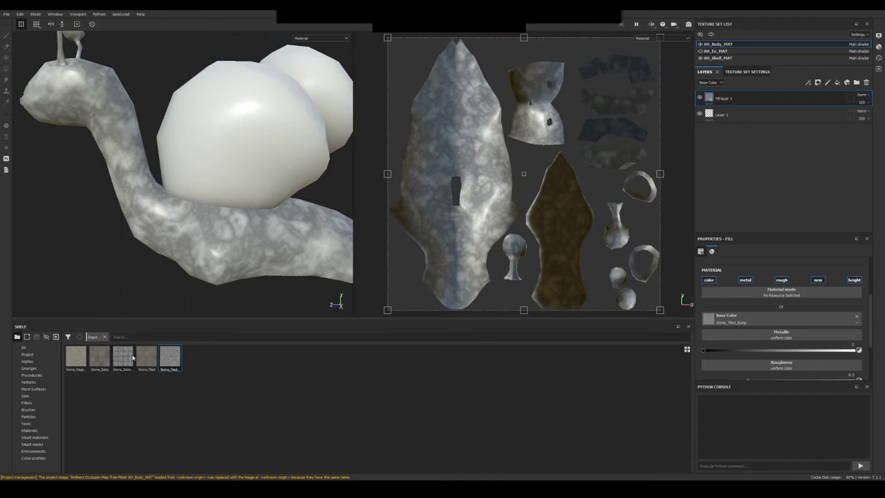
Step: Assign the Stone_Slabs_Bump texture to the fill layer's height channel and check the relief on the snail's body
scroll(743, 366, "down", 4)
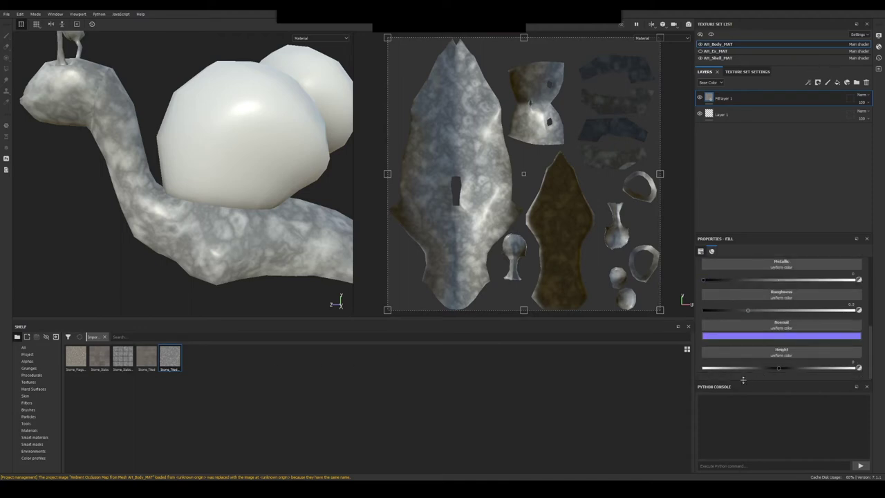
left_click_drag(124, 357, 780, 353)
left_click_drag(85, 151, 358, 367, "alt")
left_click_drag(204, 252, 247, 338, "alt")
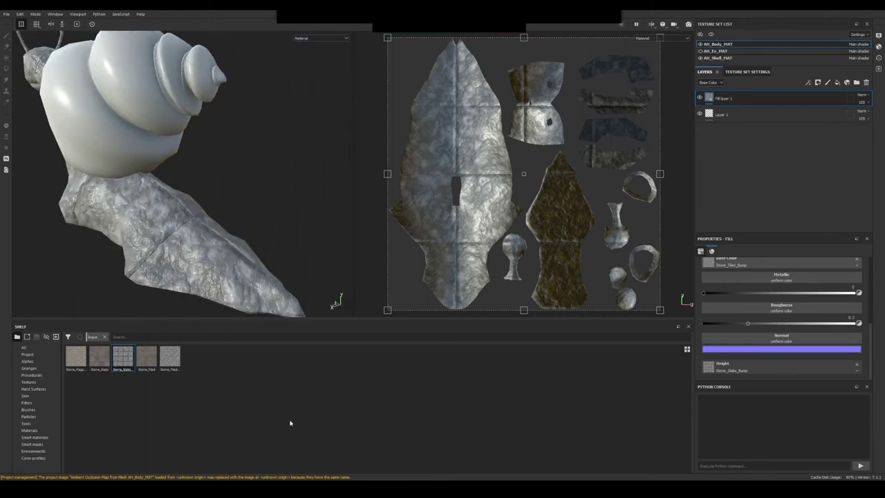
Step: Bring Moss.sbsar, Rock001.sbsar and Stone_Soil.sbsar from the Lesson06 Assets folder in File Explorer into the shelf for import
mouse_move(321, 487)
mouse_move(336, 486)
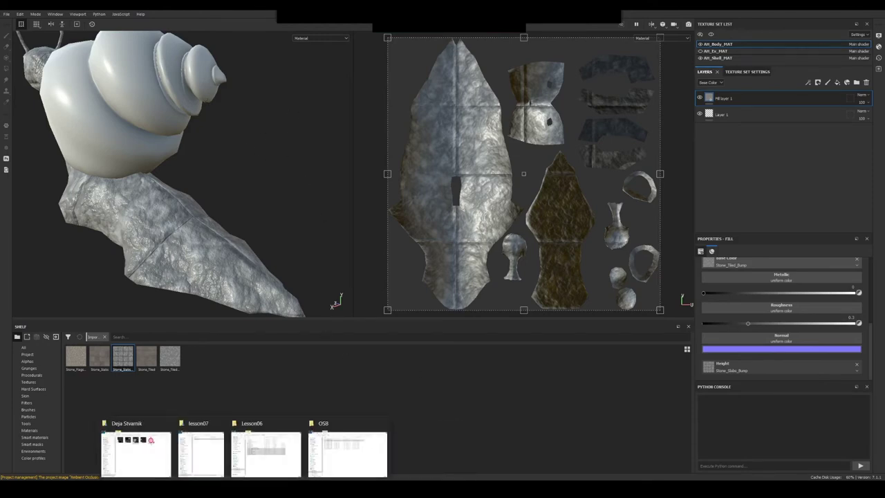
left_click(283, 458)
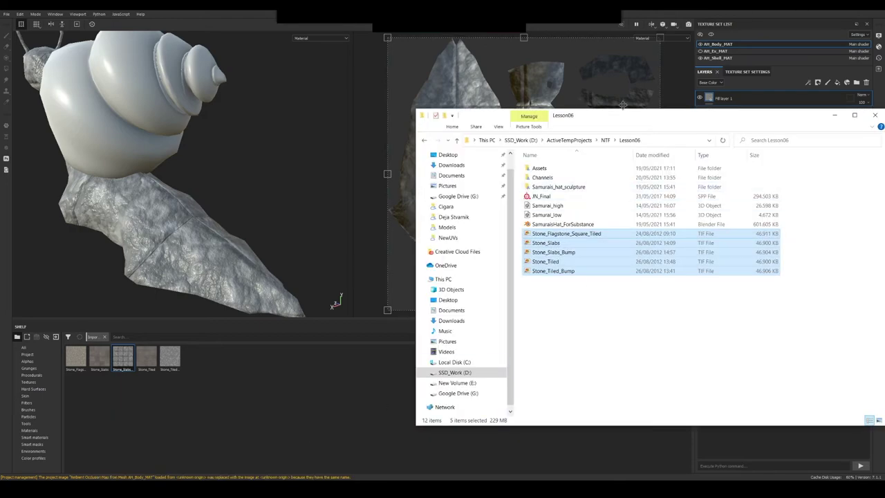
left_click_drag(617, 120, 604, 79)
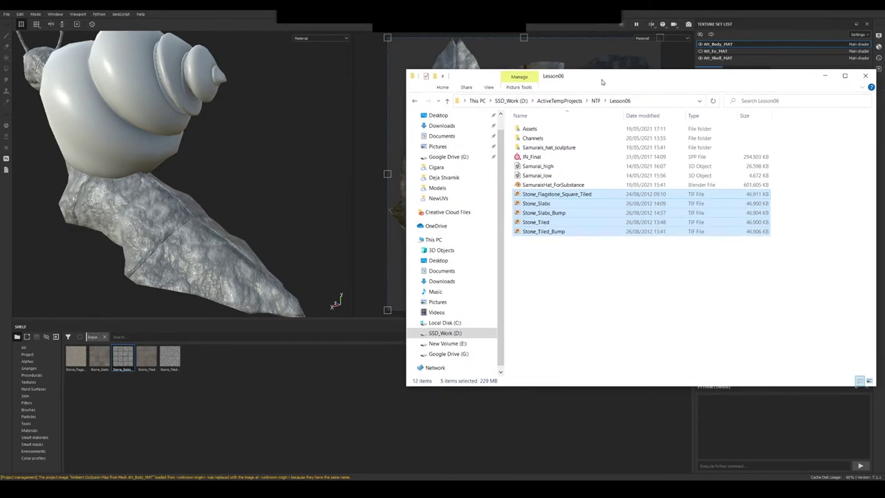
left_click(543, 124)
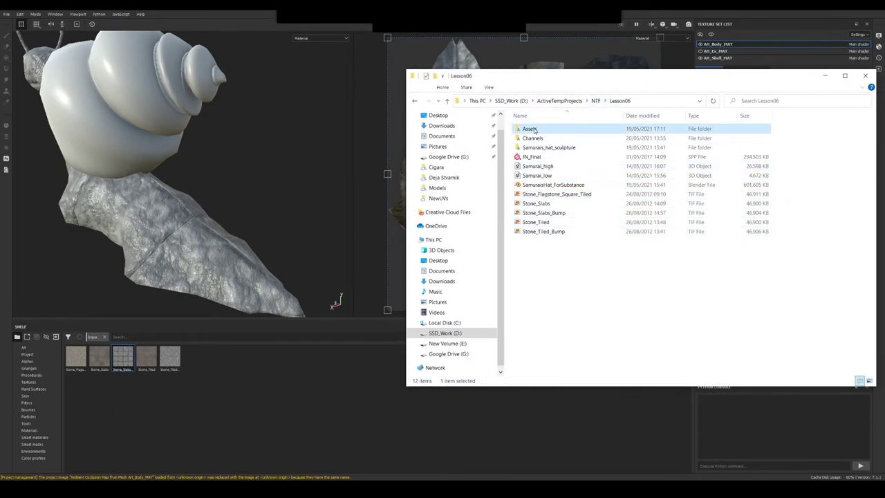
double_click(535, 129)
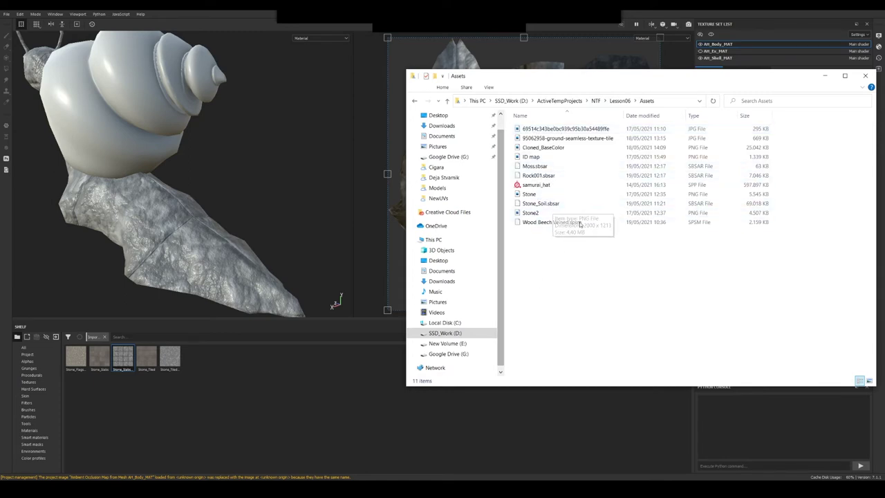
left_click(535, 167)
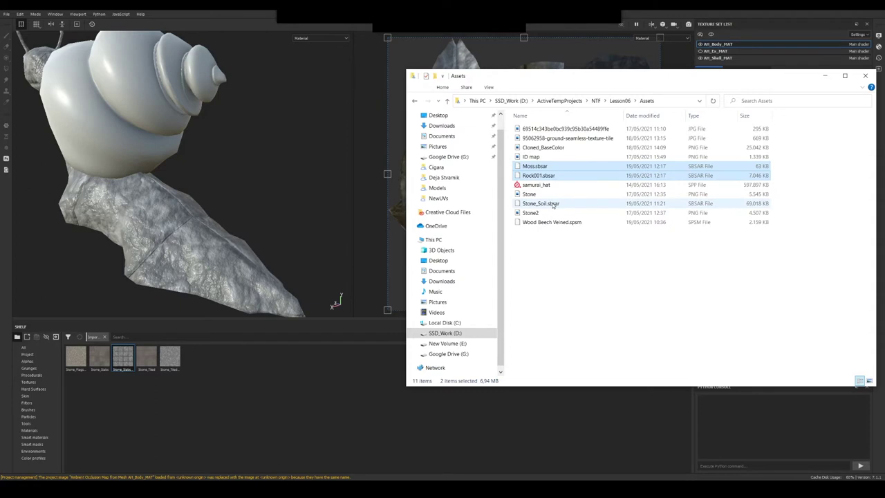
left_click(553, 204, "ctrl")
mouse_move(533, 167)
left_mouse_down()
mouse_move(298, 373)
mouse_move(283, 403)
left_mouse_up()
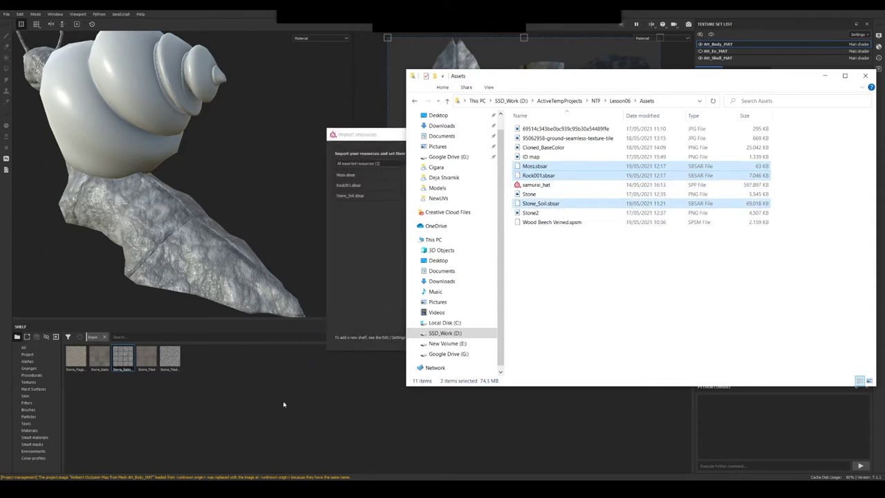
Step: Set the usage of all three sbsar resources to basematerial and import them into the current session
left_click(391, 138)
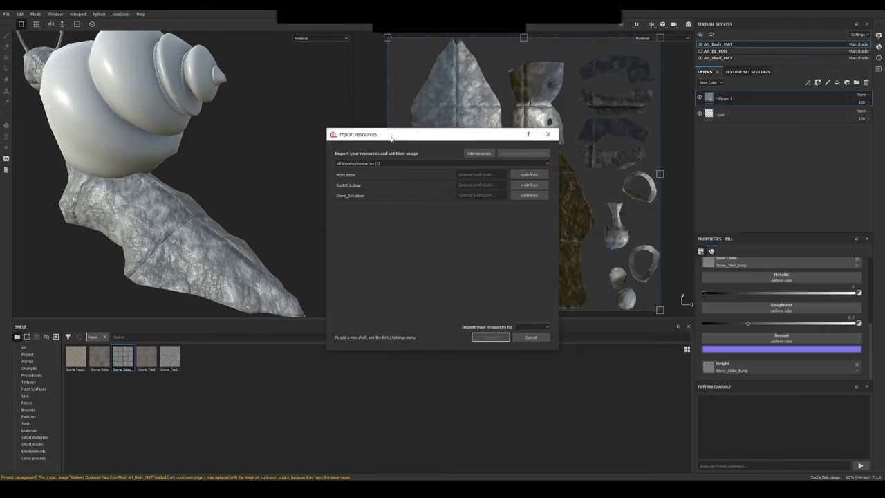
left_click(406, 177)
left_click(384, 198, "shift")
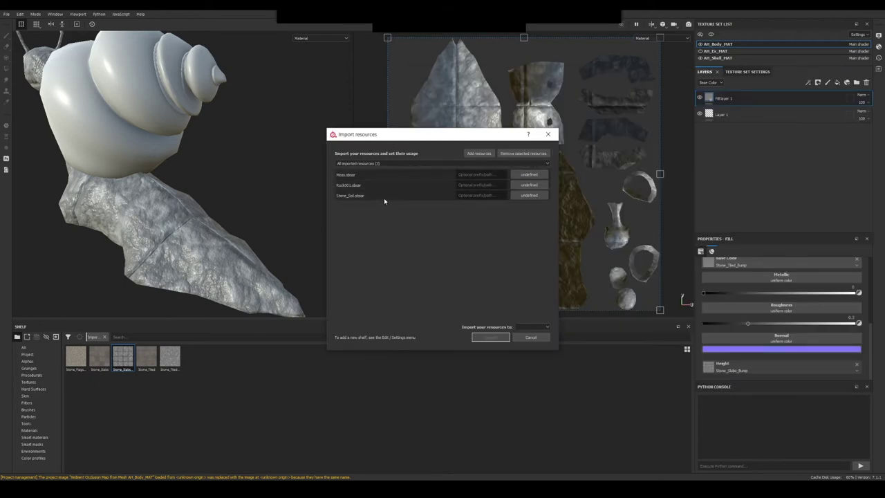
left_click(530, 175)
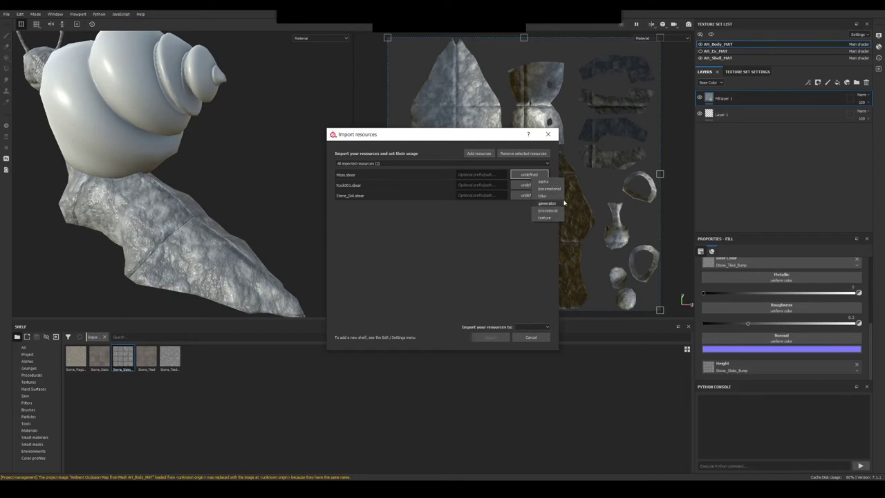
left_click(549, 188)
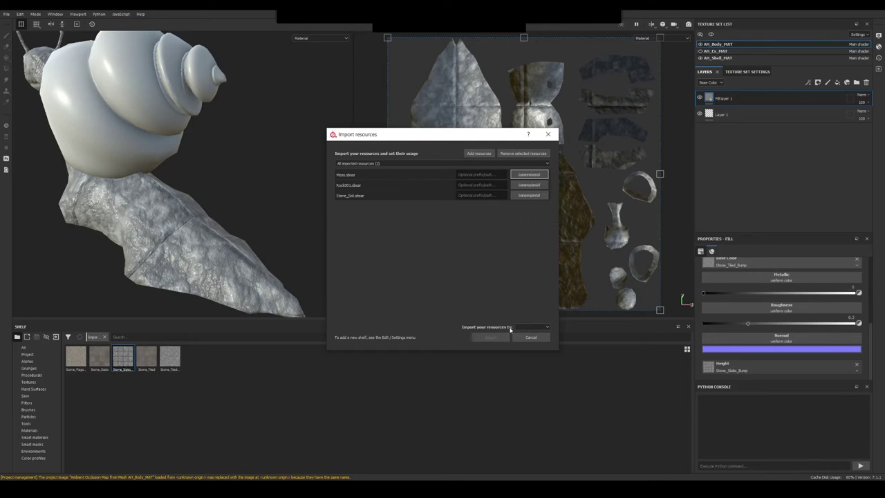
left_click(531, 327)
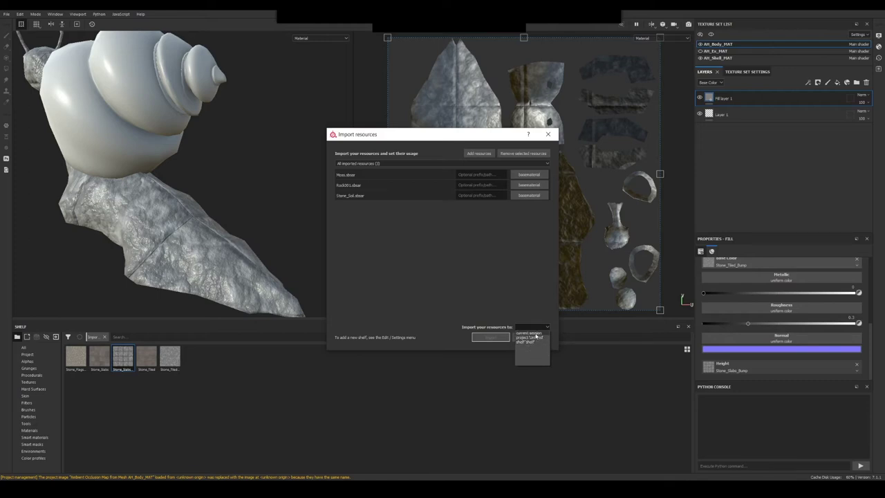
left_click(531, 332)
left_click(491, 336)
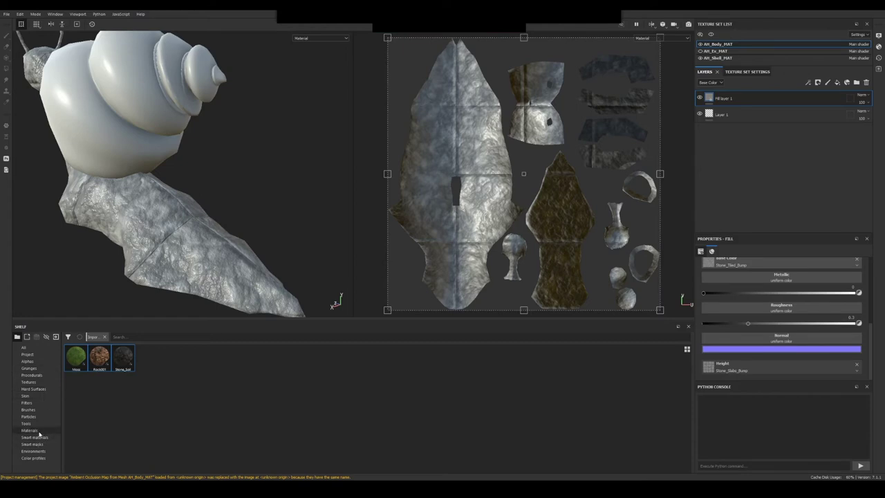
Step: Apply the imported Moss material from the shelf's materials to the body's fill layer and check it on the model
left_click(40, 430)
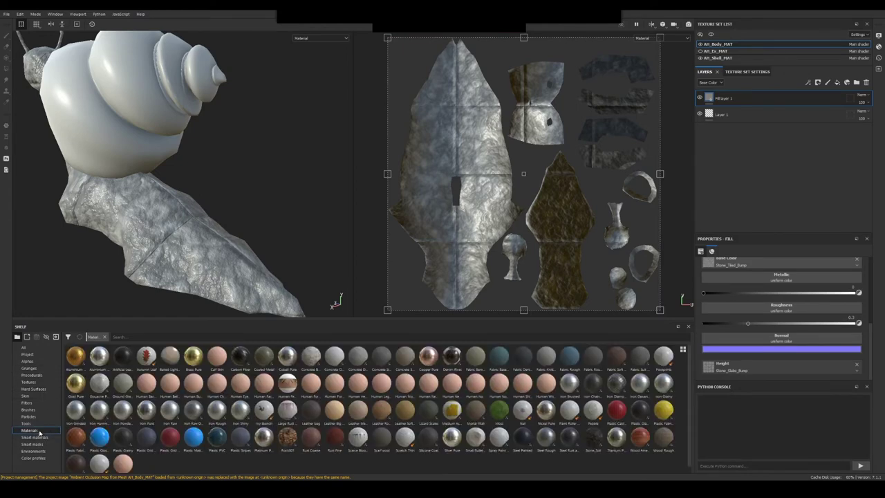
left_click(500, 410)
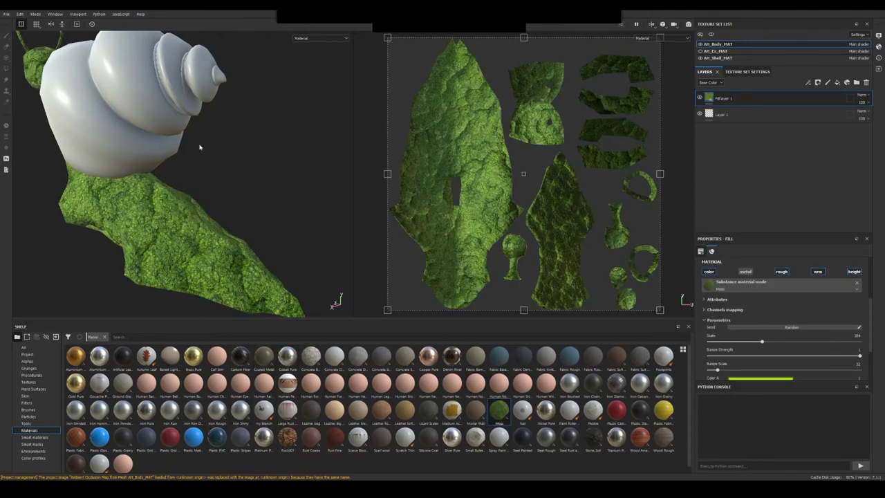
left_click_drag(200, 145, 245, 181, "alt")
right_click_drag(245, 181, 253, 234, "alt")
left_click_drag(253, 233, 224, 210, "alt")
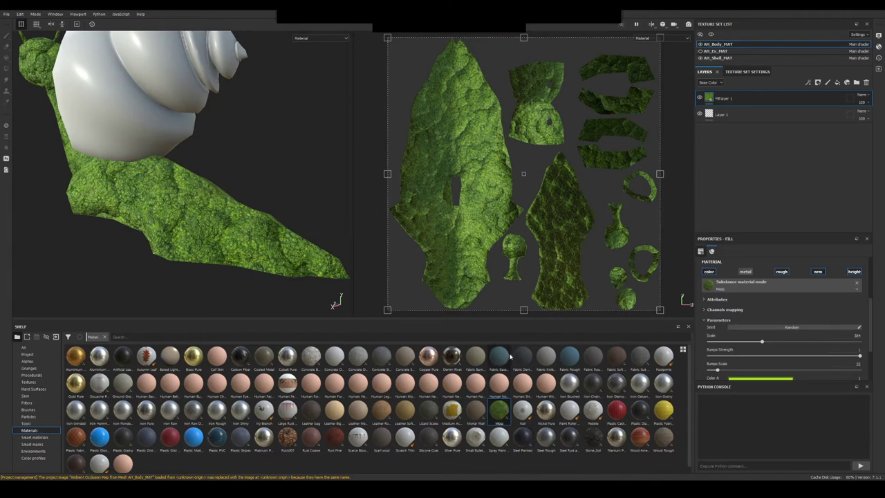
left_click_drag(275, 188, 244, 236, "alt")
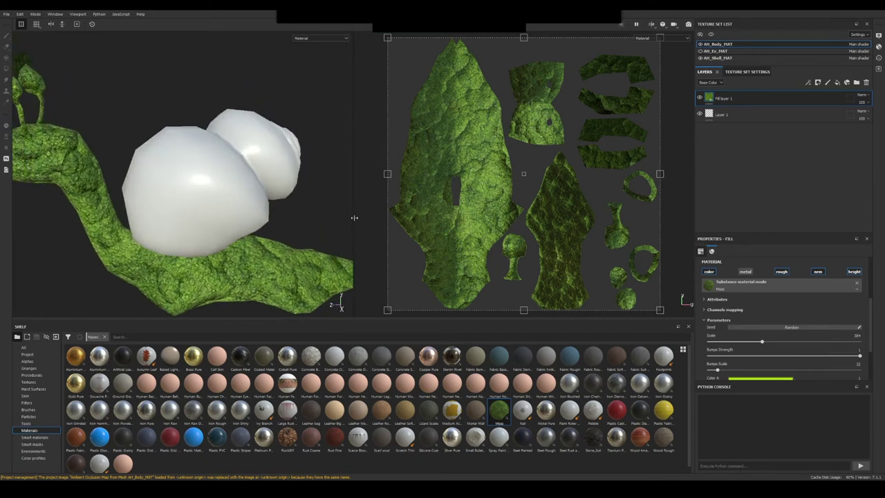
Step: Examine the moss-covered snail body and the low-poly shell from several angles
left_click(20, 14)
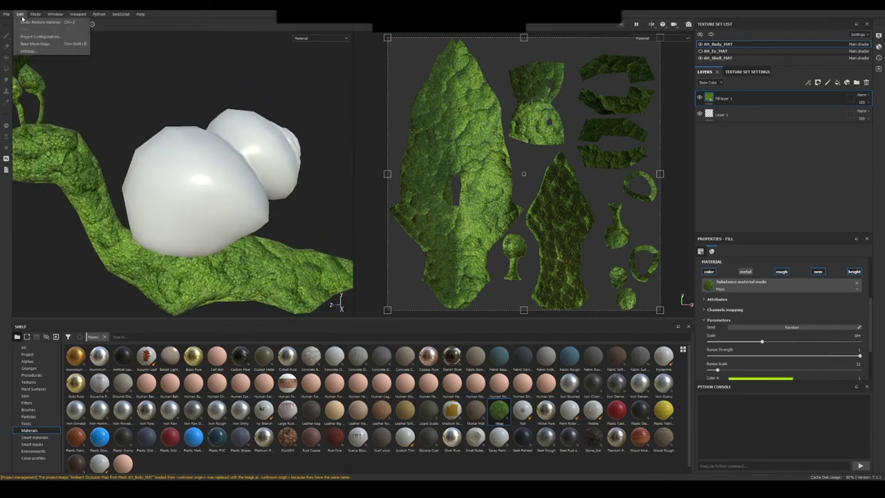
left_click(21, 15)
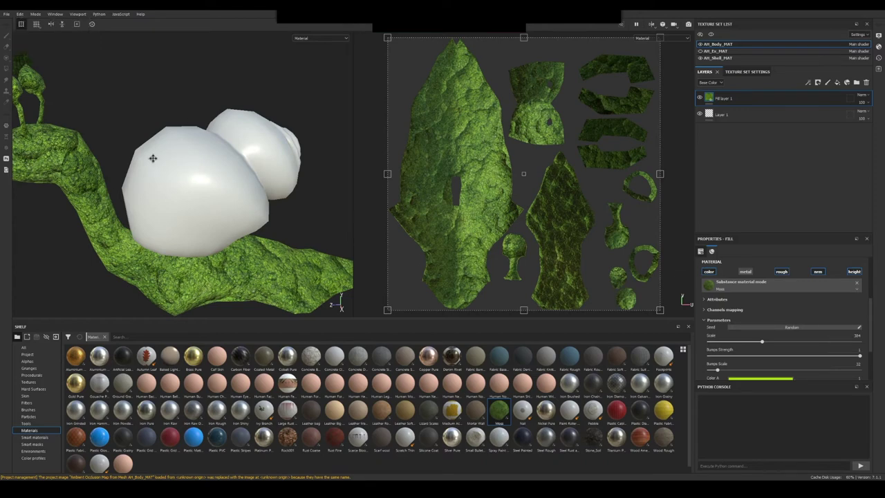
left_click_drag(153, 159, 242, 150, "alt")
middle_click_drag(208, 166, 224, 173, "alt")
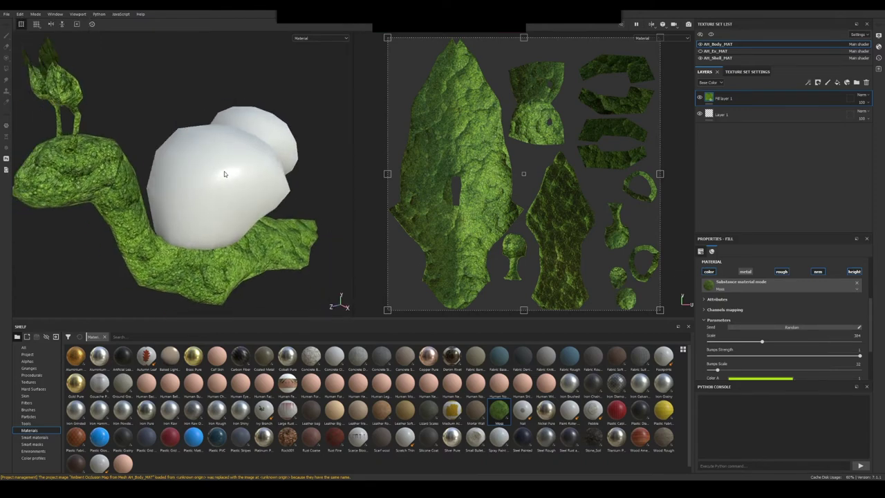
left_click_drag(218, 159, 226, 182, "alt")
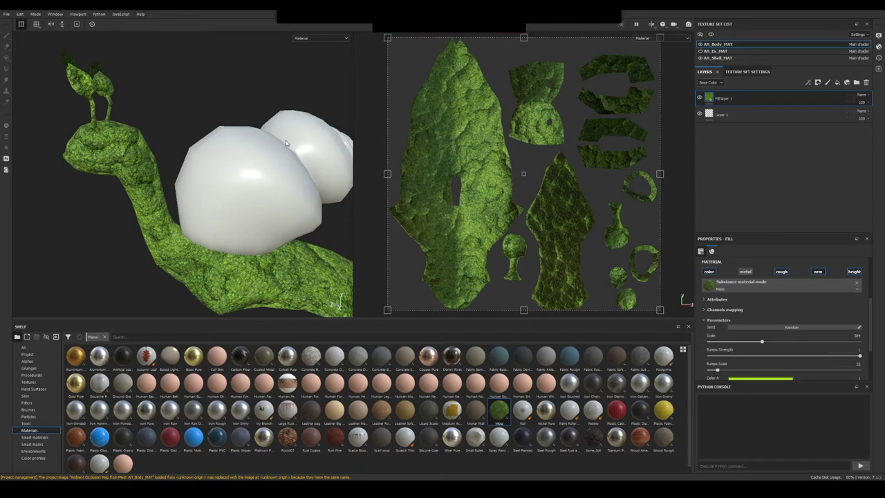
scroll(286, 145, "up", 2)
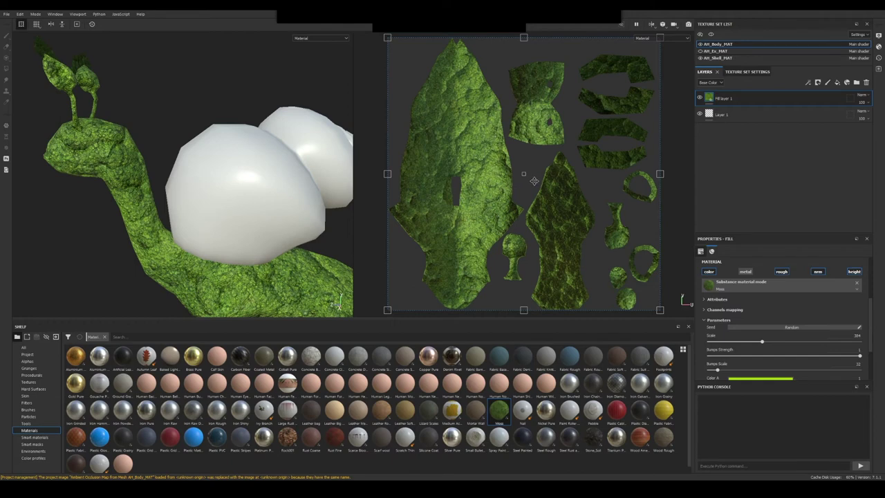
left_click_drag(283, 227, 244, 214, "alt")
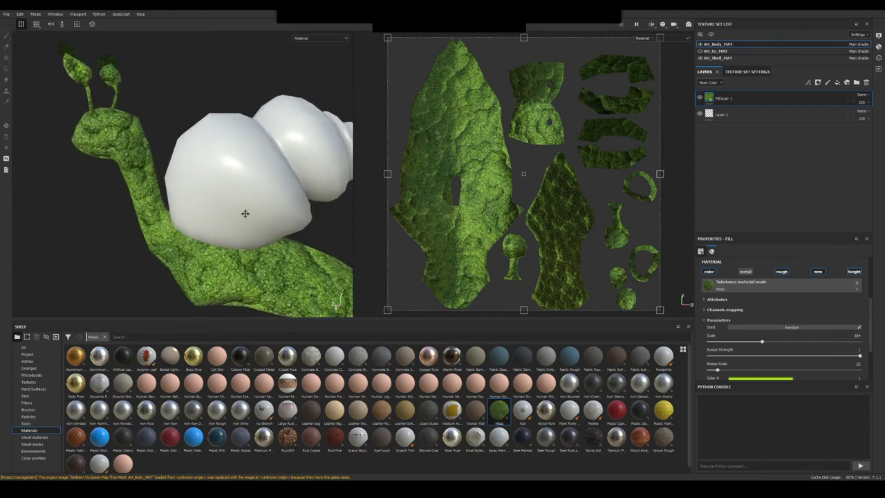
middle_click_drag(245, 214, 236, 212, "alt")
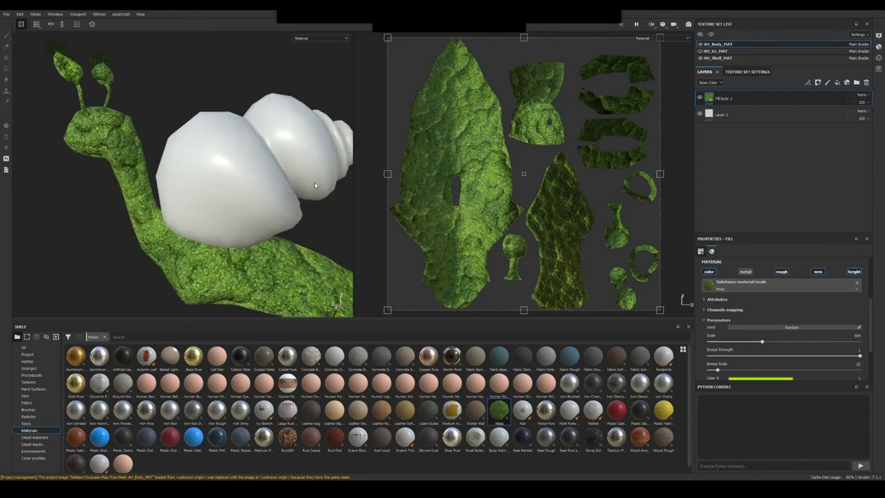
left_click_drag(294, 188, 291, 207, "alt")
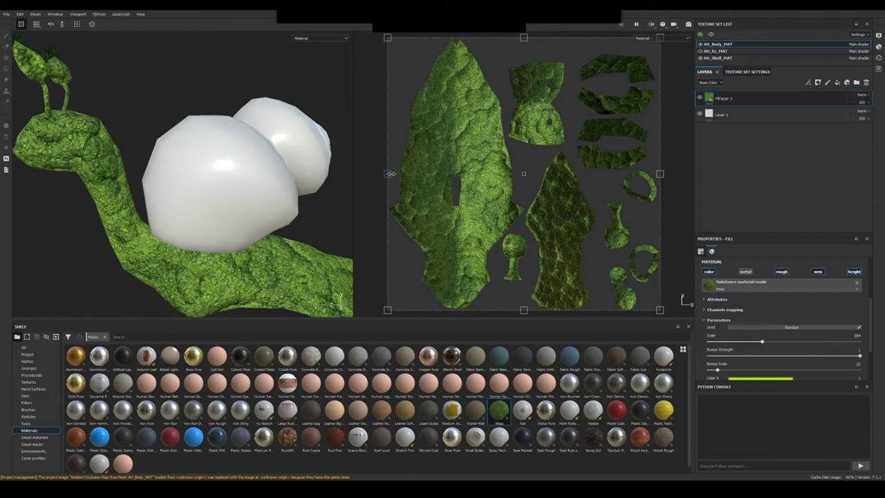
left_click_drag(270, 237, 284, 212, "alt")
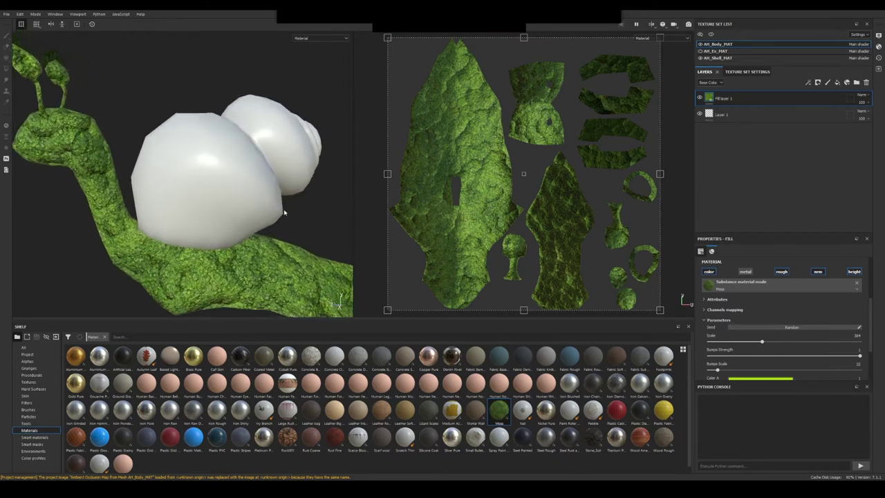
left_click_drag(282, 244, 280, 209, "alt")
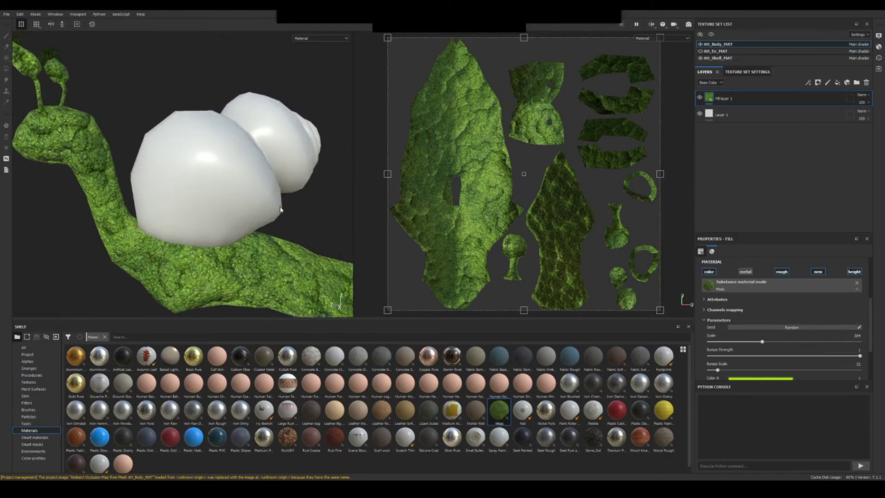
Step: Replace the project's mesh with AH_01_high from the lesson04 Models folder in the project configuration, keeping the OpenGL normal map format
left_click(20, 14)
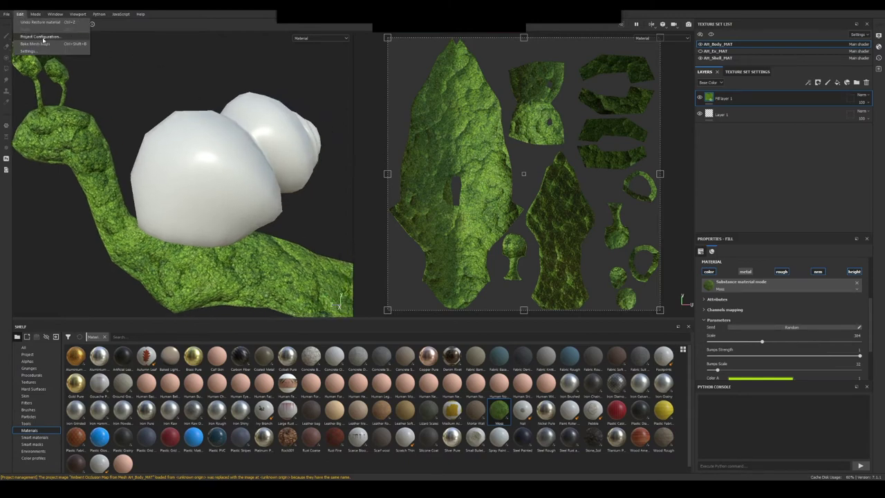
left_click(42, 37)
left_click(488, 188)
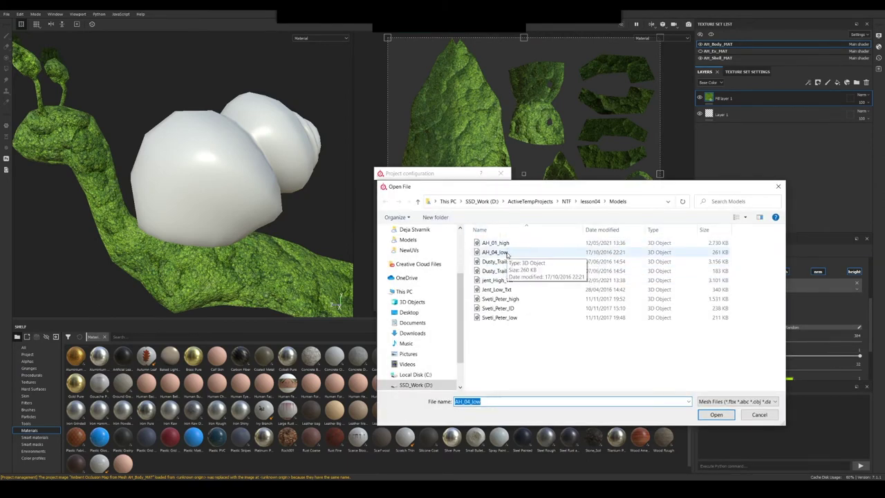
left_click(503, 243)
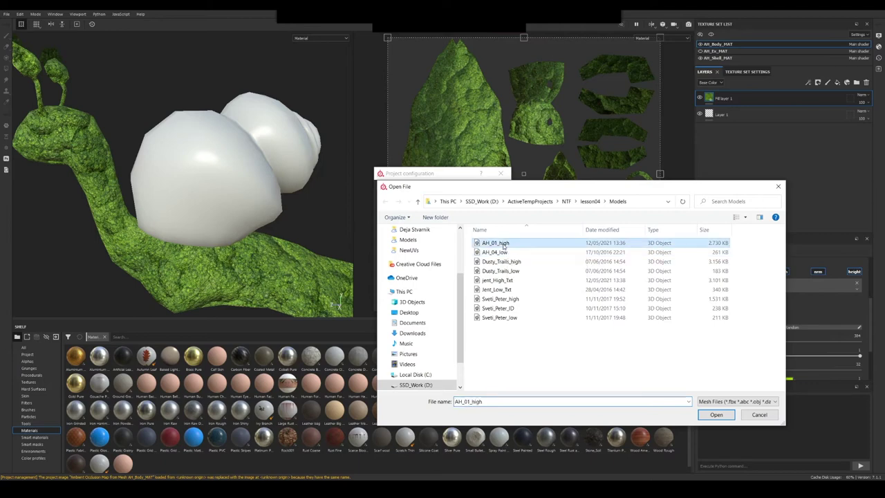
left_click(715, 415)
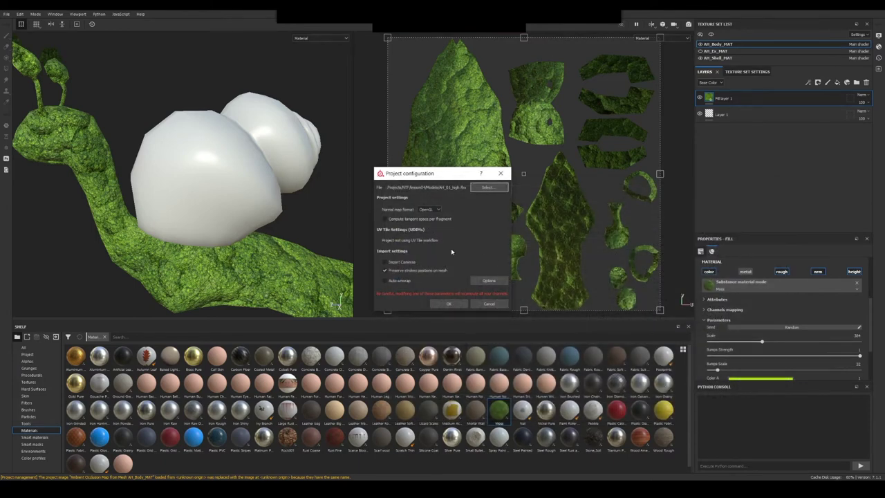
left_click(429, 210)
left_click(503, 272)
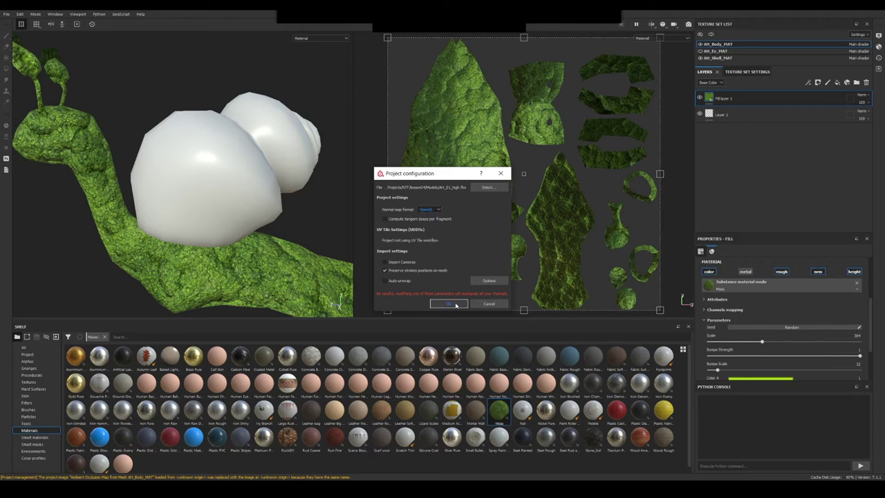
left_click(455, 304)
left_click(449, 304)
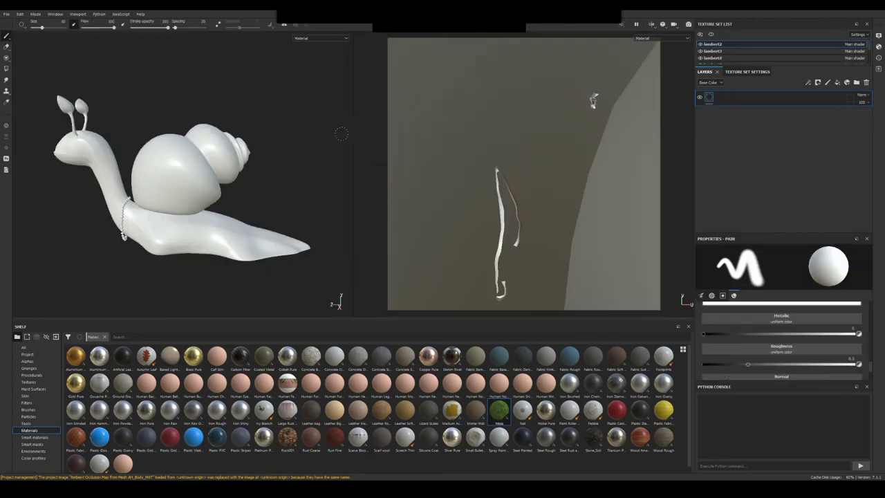
Step: Examine the high-poly snail model's head, shell and body from several angles and distances
left_click_drag(165, 214, 246, 211, "alt")
scroll(302, 231, "up", 2)
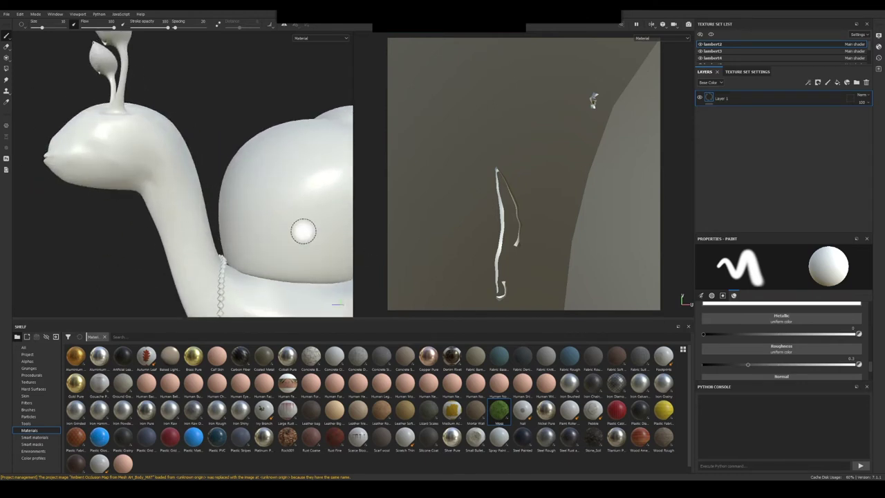
left_click_drag(302, 231, 254, 217, "alt")
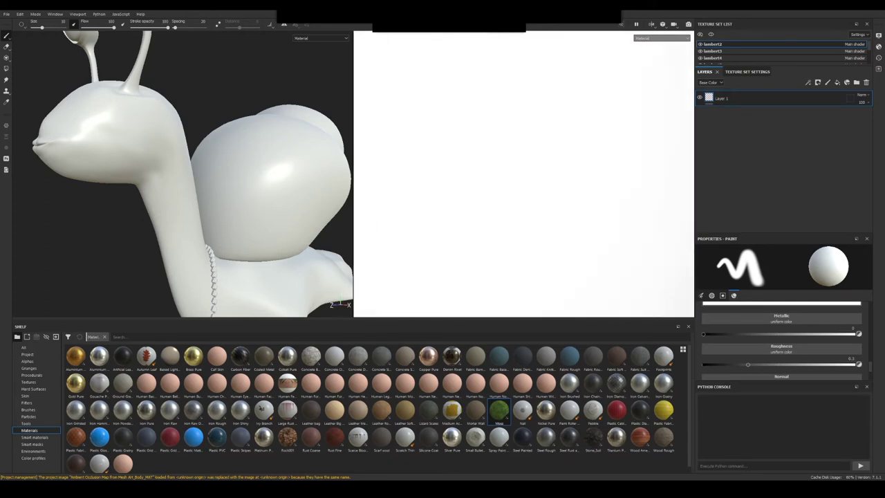
right_click_drag(250, 99, 223, 154, "alt")
left_click_drag(222, 154, 190, 211, "alt")
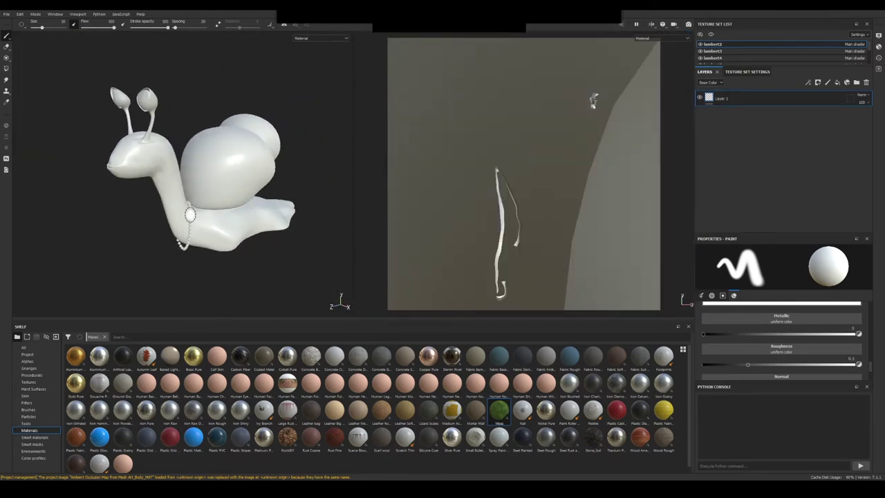
right_click_drag(189, 212, 294, 231, "alt")
left_click_drag(295, 231, 244, 210, "alt")
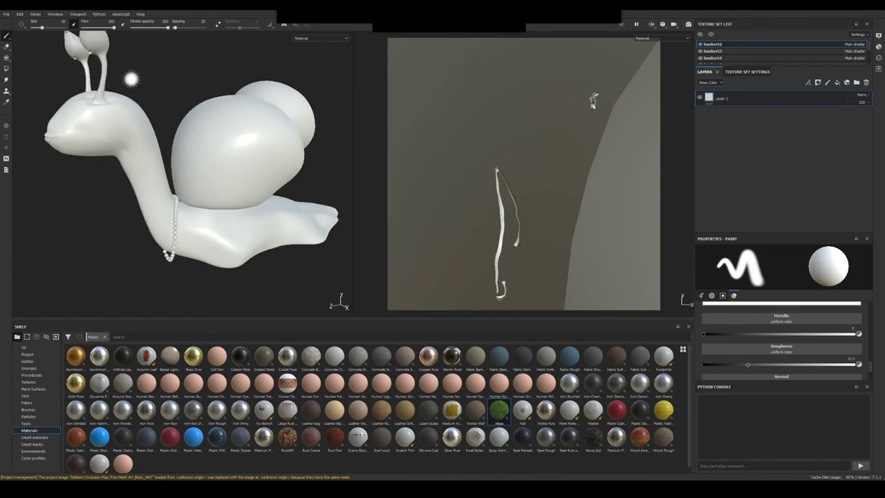
Step: Replace the project's mesh with AH_04_low from the lesson04 Models folder in the project configuration and check the moss-covered model
left_click(20, 14)
left_click(41, 37)
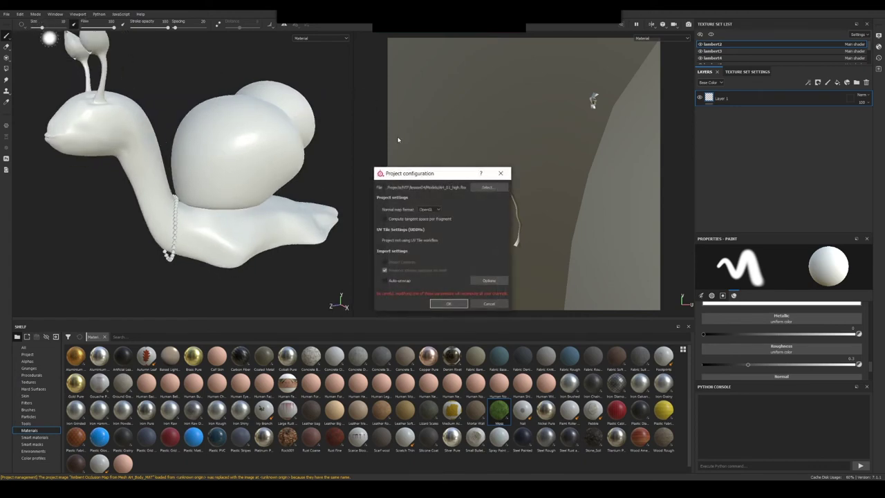
left_click(490, 188)
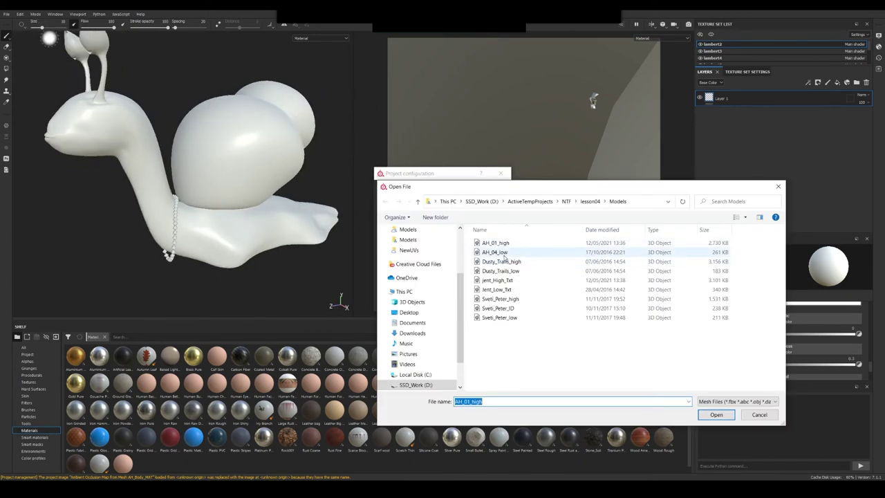
left_click(495, 252)
left_click(716, 415)
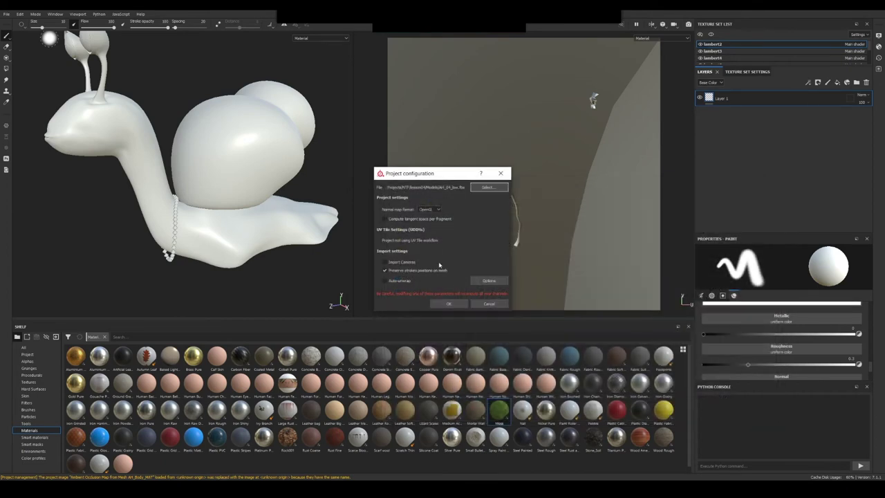
left_click(449, 306)
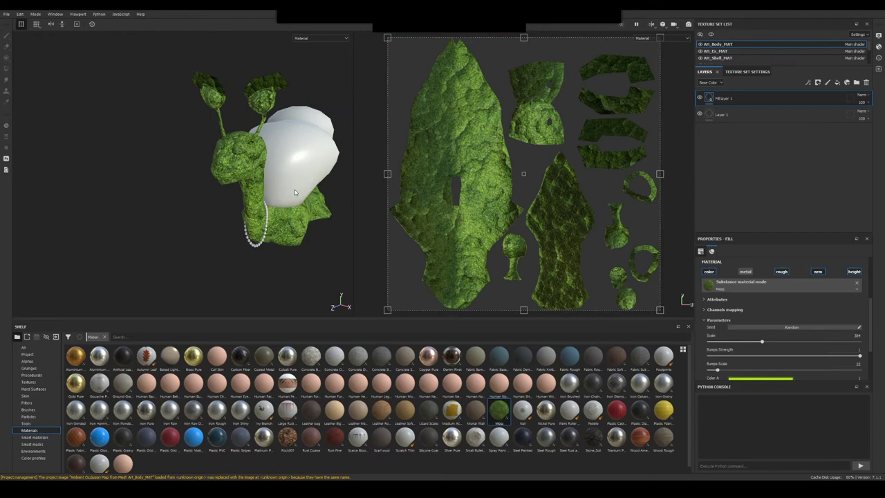
left_click_drag(305, 188, 186, 176, "alt")
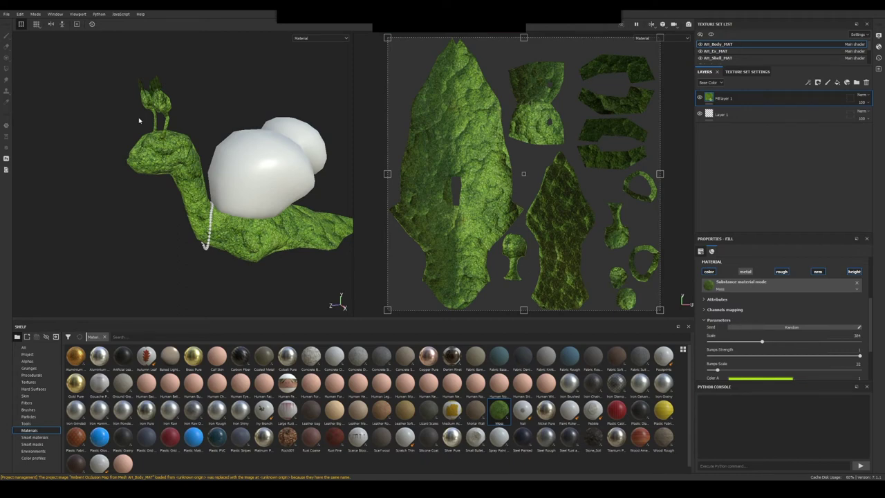
left_click_drag(294, 216, 324, 166, "alt")
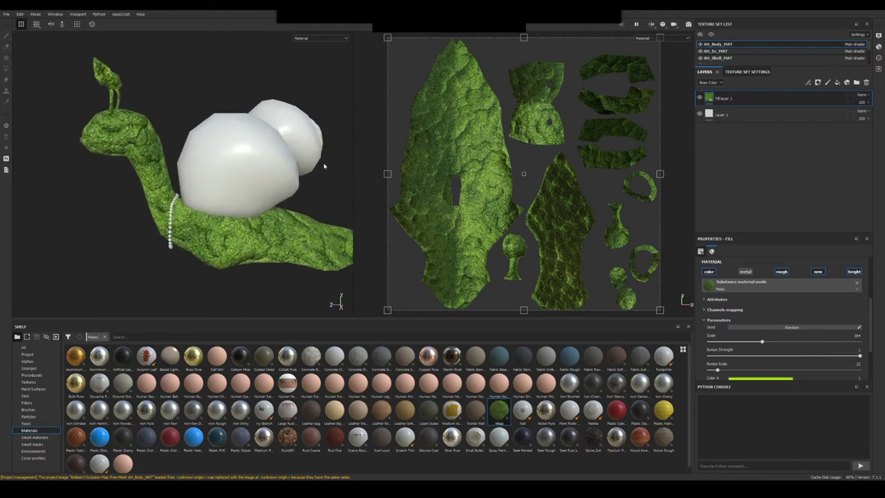
Step: Hide the moss fill layer of the body and add a paint effect to Layer 1
left_click(699, 97)
left_click_drag(234, 210, 258, 188, "alt")
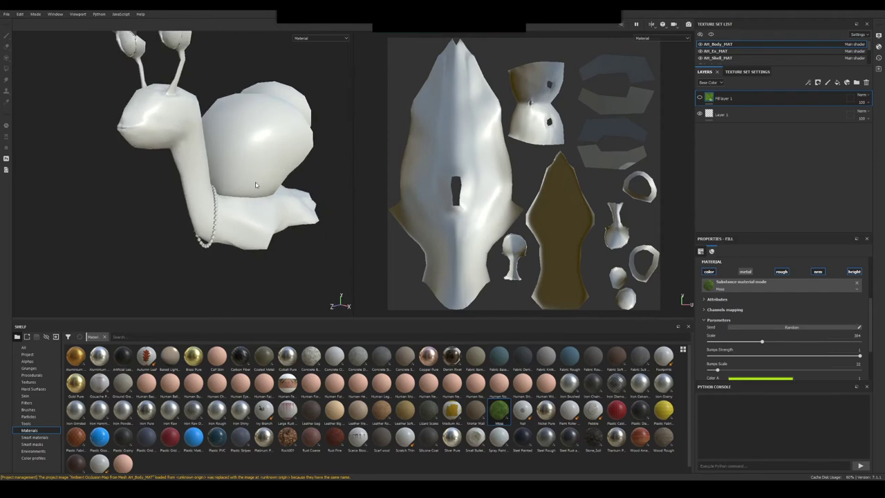
left_click(723, 115)
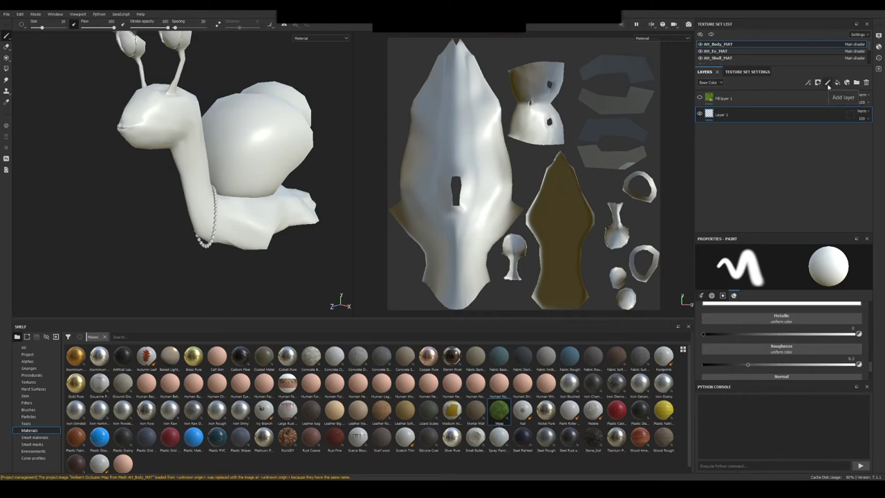
right_click(733, 113)
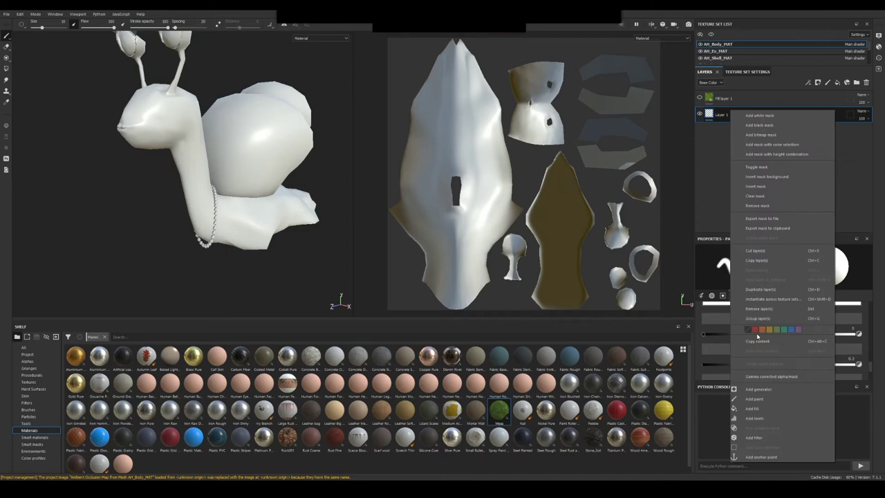
left_click(753, 399)
mouse_move(301, 172)
left_mouse_down("alt")
mouse_move(273, 172)
mouse_move(244, 191)
left_mouse_up("alt")
right_click_drag(245, 191, 296, 198, "alt")
middle_click_drag(295, 198, 277, 196, "alt")
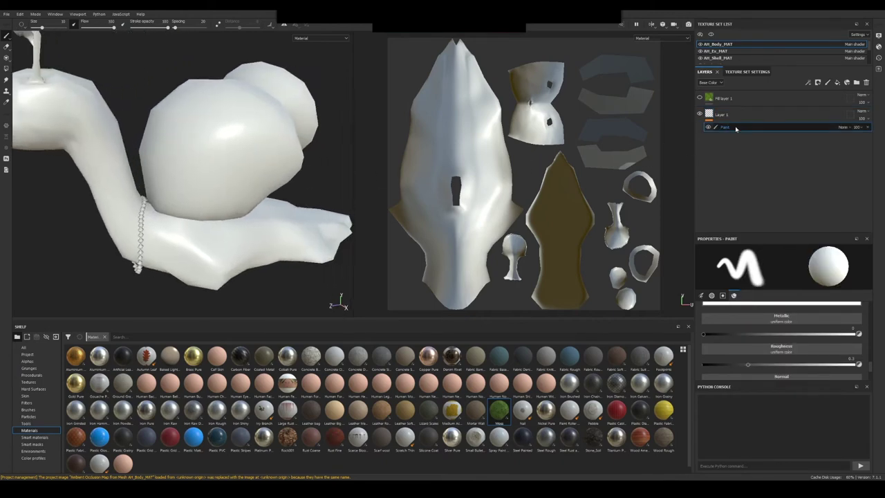
Step: Set the base color of Layer 1's paint effect to pure blue, with the red and green values at 0
left_click(735, 128)
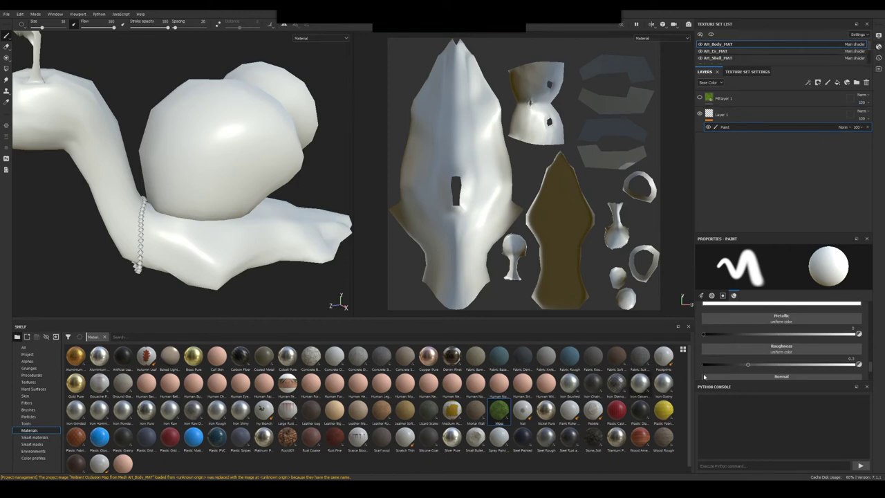
scroll(782, 320, "up", 1)
left_click(783, 343)
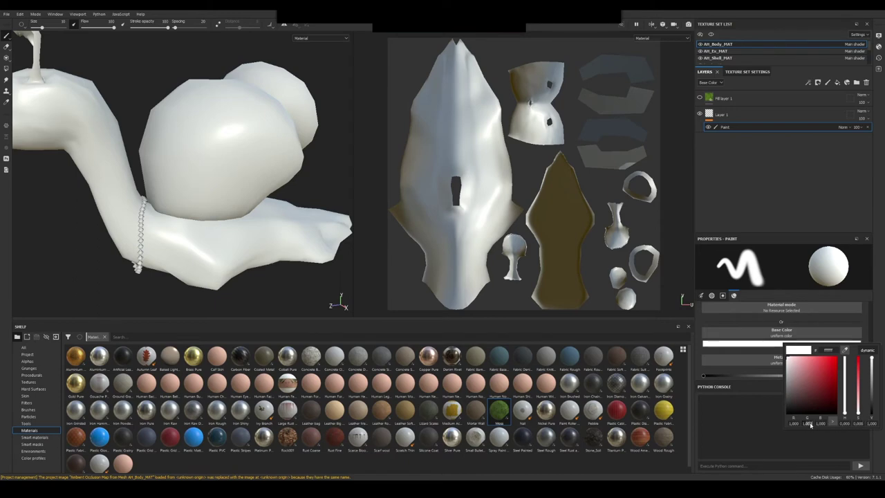
type("0")
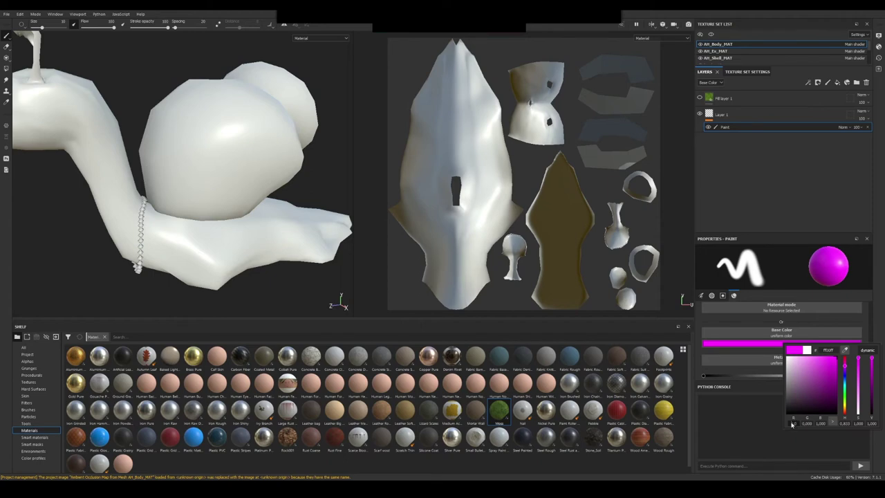
type("0")
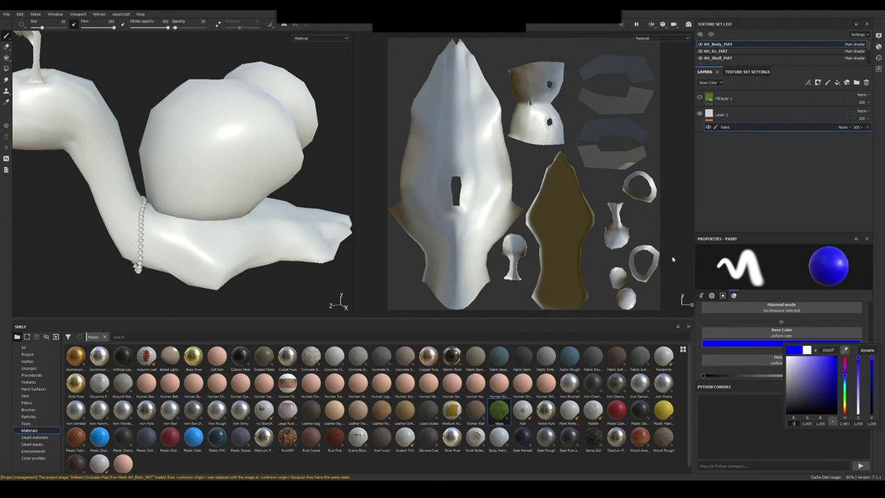
Step: Paint a large blue patch over the side of the snail's head and the top of its neck
left_click_drag(301, 207, 256, 240, "alt")
key("alt+q")
key("alt+q")
left_click_drag(251, 196, 254, 239, "alt")
middle_click_drag(254, 239, 285, 202, "alt")
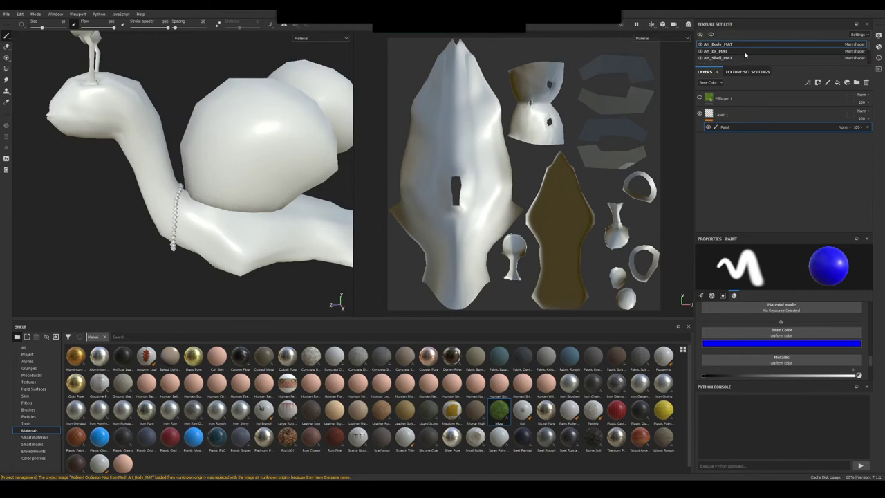
left_click_drag(207, 231, 262, 232, "alt")
mouse_move(136, 128)
left_mouse_down()
mouse_move(142, 116)
mouse_move(150, 136)
mouse_move(163, 112)
mouse_move(166, 162)
mouse_move(130, 121)
mouse_move(111, 128)
mouse_move(124, 139)
mouse_move(136, 112)
mouse_move(165, 107)
left_mouse_up()
mouse_move(179, 107)
left_mouse_down("alt")
mouse_move(153, 114)
mouse_move(176, 155)
mouse_move(170, 103)
mouse_move(118, 100)
mouse_move(105, 124)
mouse_move(121, 131)
left_mouse_up("alt")
mouse_move(181, 160)
left_mouse_down("alt")
mouse_move(145, 181)
mouse_move(177, 207)
left_mouse_up("alt")
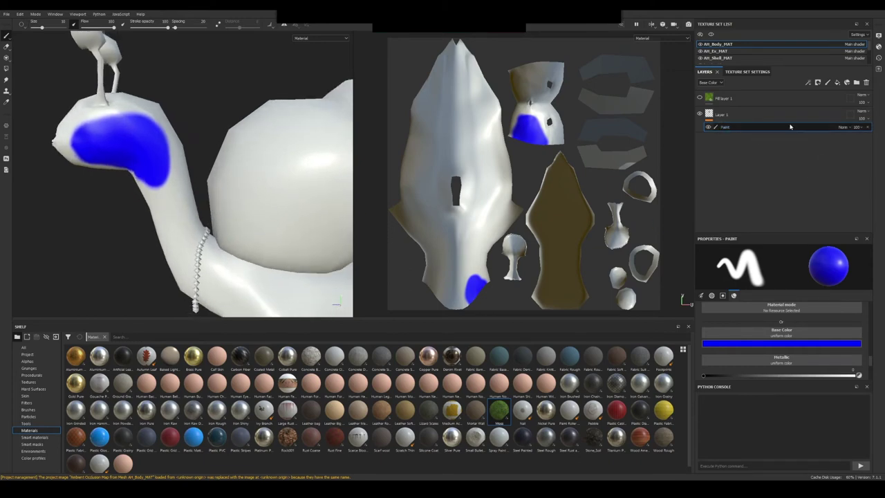
Step: Add a second paint effect to Layer 1 and paint a pure red patch (R 1, G 0, B 0) on the side of the neck
right_click(754, 127)
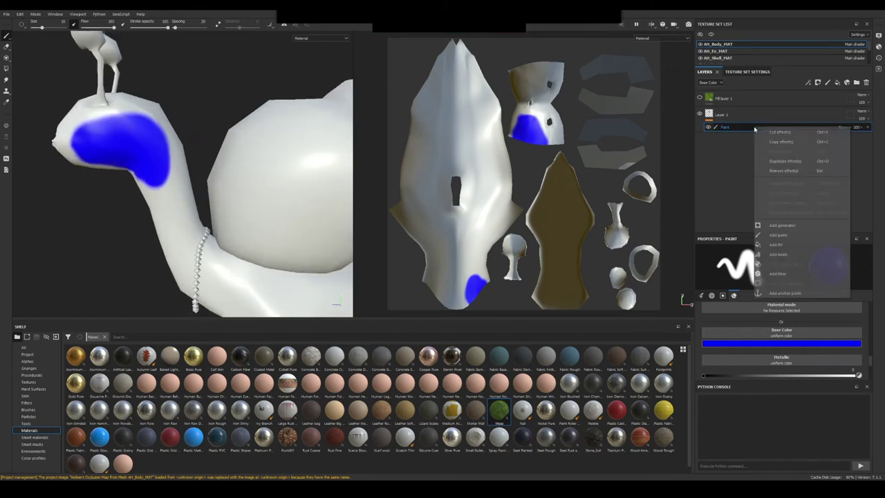
left_click(779, 235)
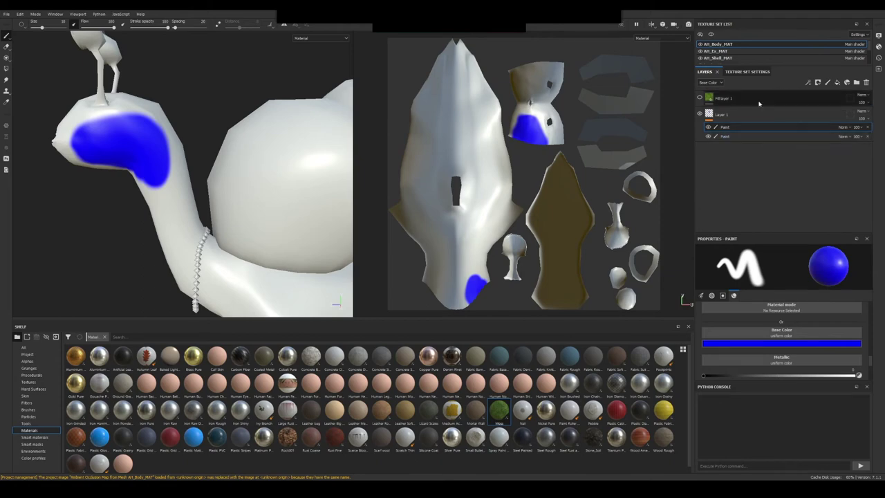
left_click(773, 343)
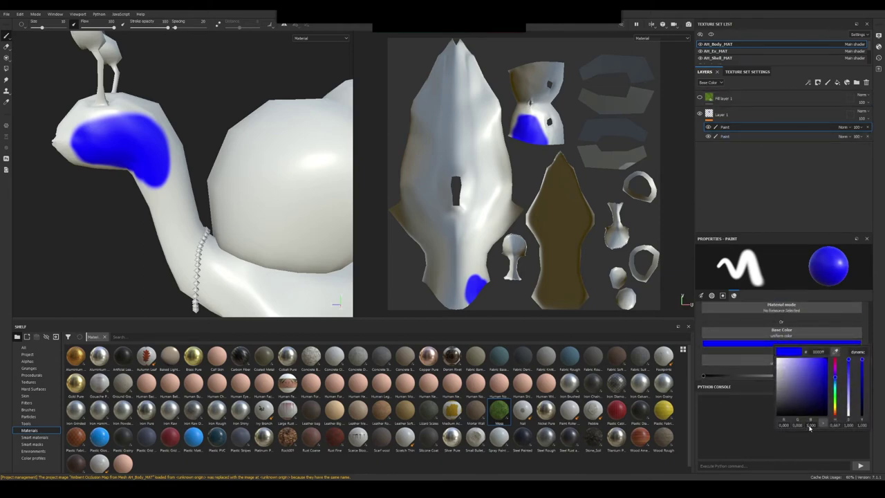
type("00")
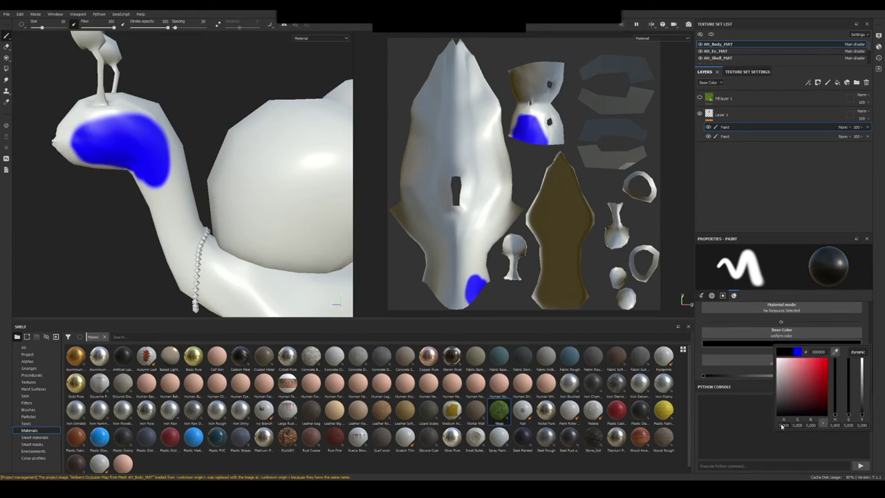
type("1")
key("Return")
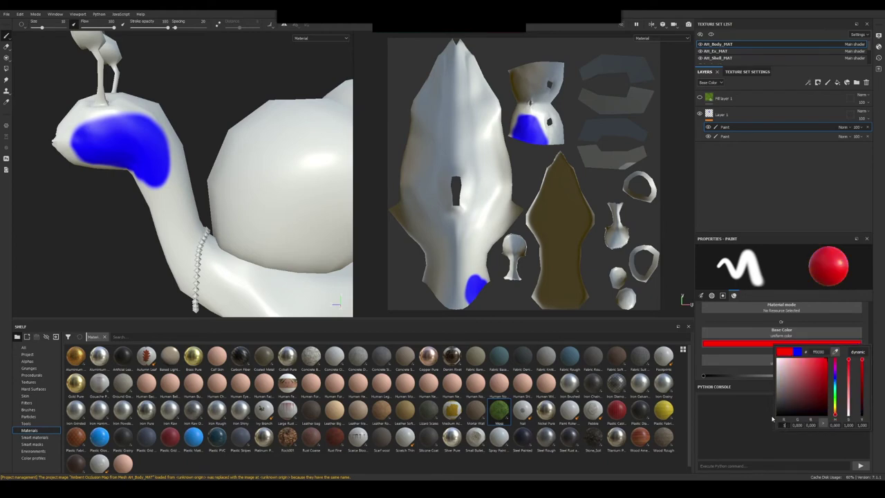
left_click_drag(153, 204, 192, 199, "alt")
mouse_move(168, 196)
left_mouse_down()
mouse_move(177, 232)
mouse_move(158, 204)
mouse_move(173, 239)
mouse_move(184, 179)
mouse_move(168, 199)
mouse_move(179, 157)
mouse_move(165, 181)
mouse_move(166, 210)
mouse_move(184, 237)
left_mouse_up()
left_click_drag(207, 253, 244, 242, "alt")
Step: Set the base color to pure green (R 0, G 1, B 0) and paint a patch on the snail's forehead
left_click(797, 344)
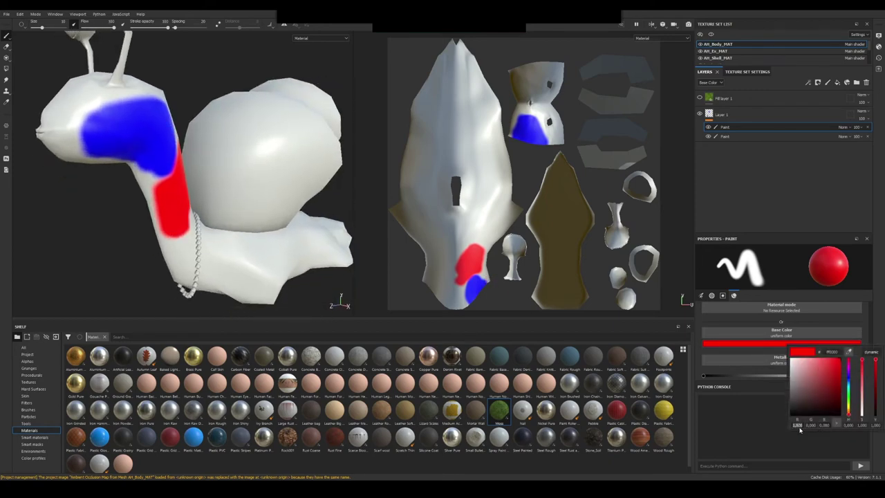
type("0")
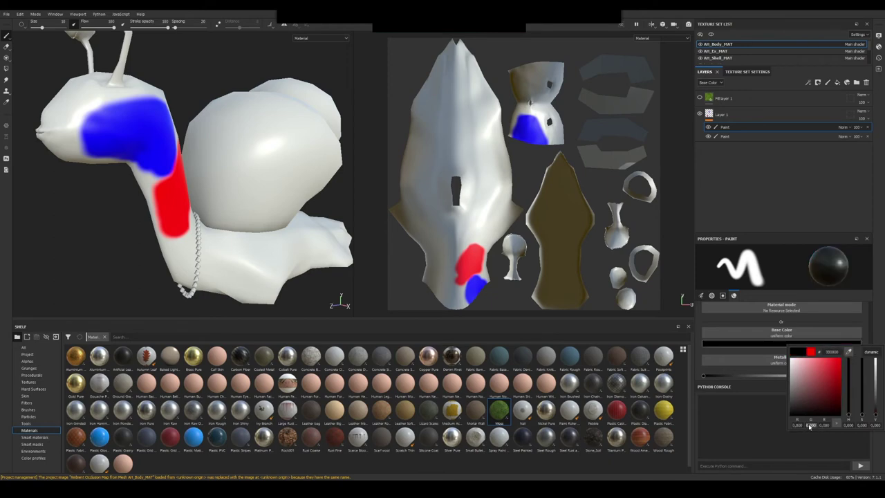
type("1")
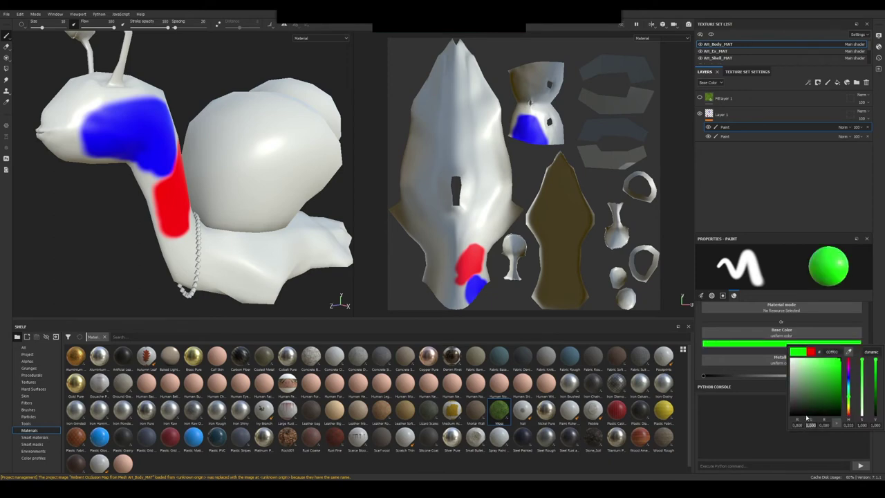
mouse_move(154, 171)
left_mouse_down("alt")
mouse_move(186, 172)
mouse_move(164, 181)
mouse_move(152, 144)
mouse_move(148, 185)
mouse_move(135, 163)
mouse_move(142, 190)
mouse_move(149, 159)
mouse_move(125, 157)
mouse_move(161, 178)
mouse_move(152, 191)
mouse_move(61, 190)
mouse_move(31, 168)
left_mouse_up("alt")
left_click_drag(146, 214, 162, 207, "alt")
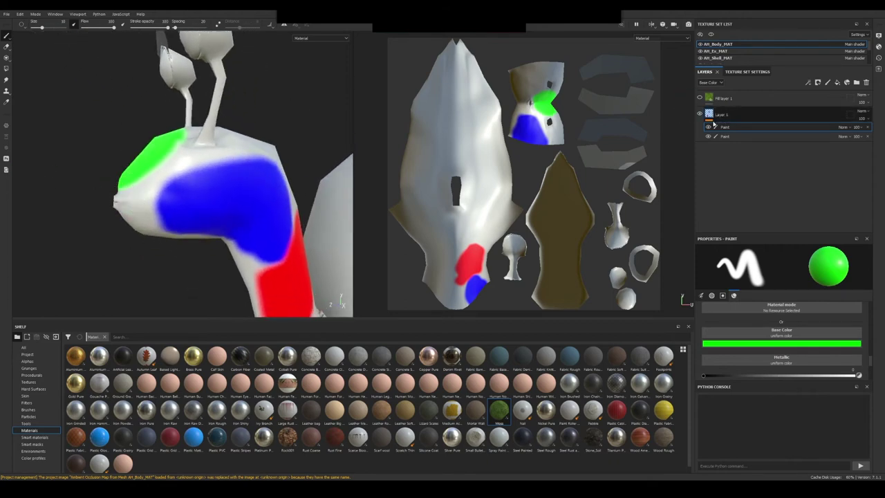
Step: Duplicate Layer 1 with its paint effects and remove the upper paint effect from the copy
right_click(708, 112)
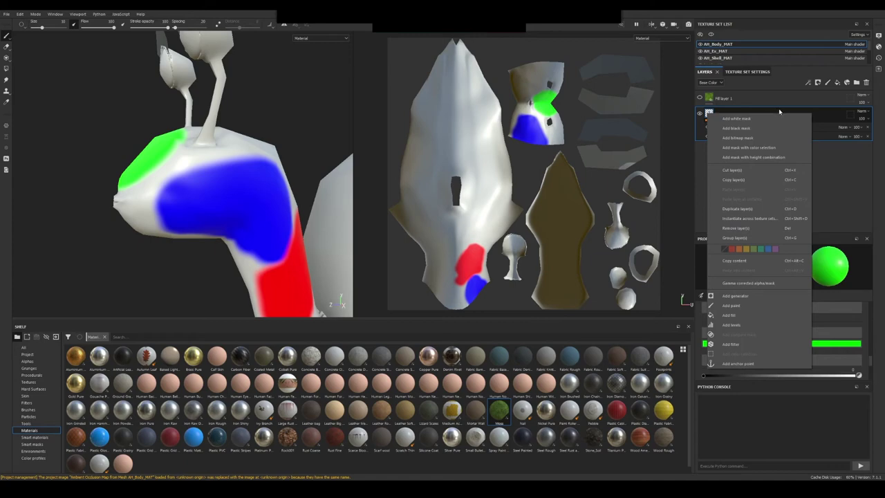
left_click(835, 193)
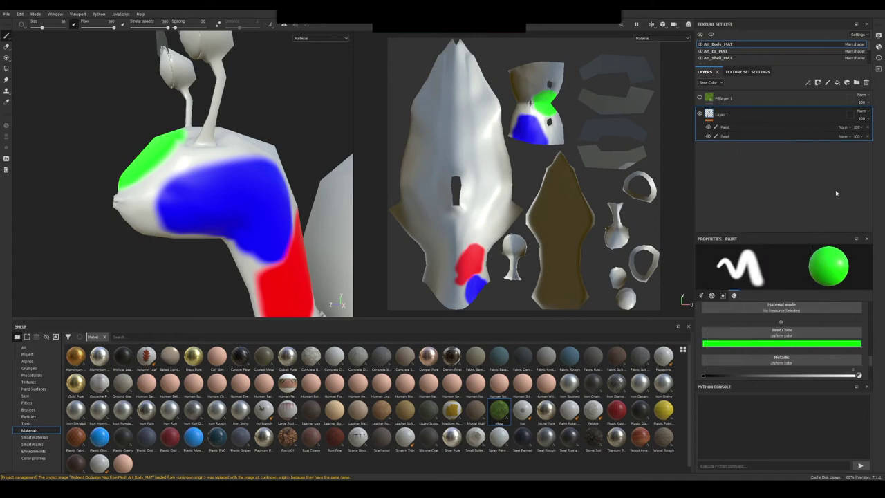
left_click_drag(130, 225, 244, 215, "alt")
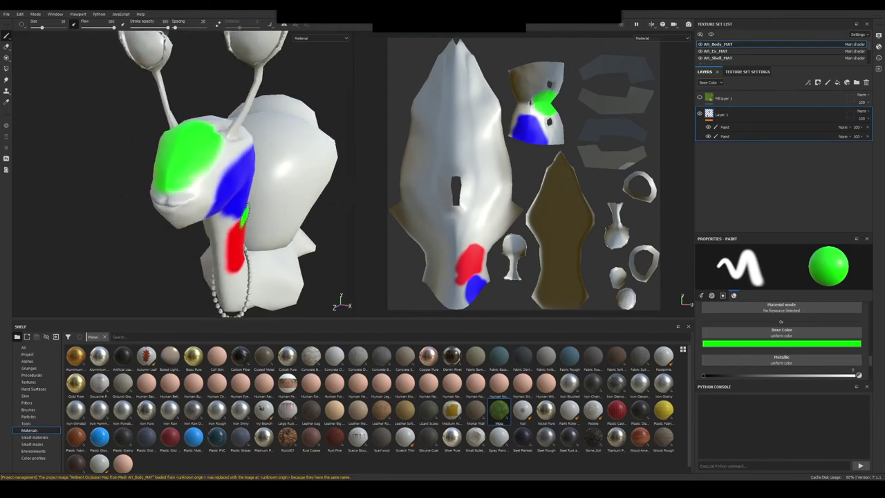
left_click_drag(265, 179, 273, 163, "alt")
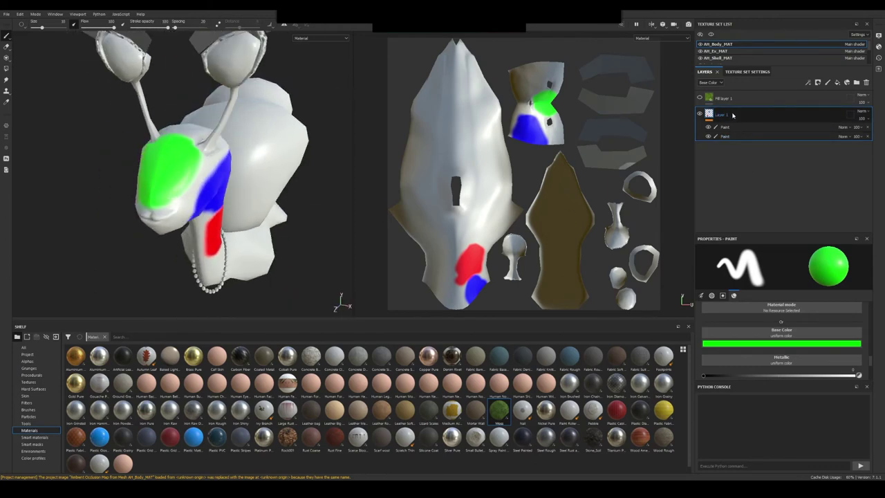
key("ctrl+d")
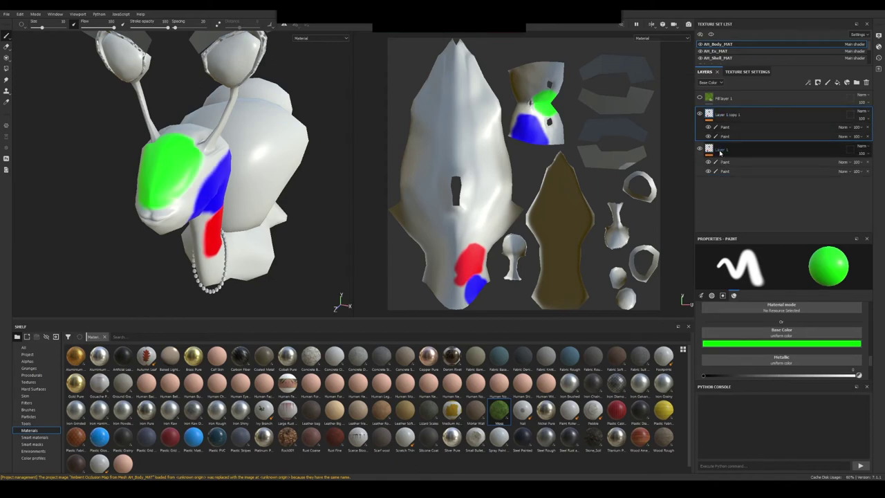
left_click(867, 127)
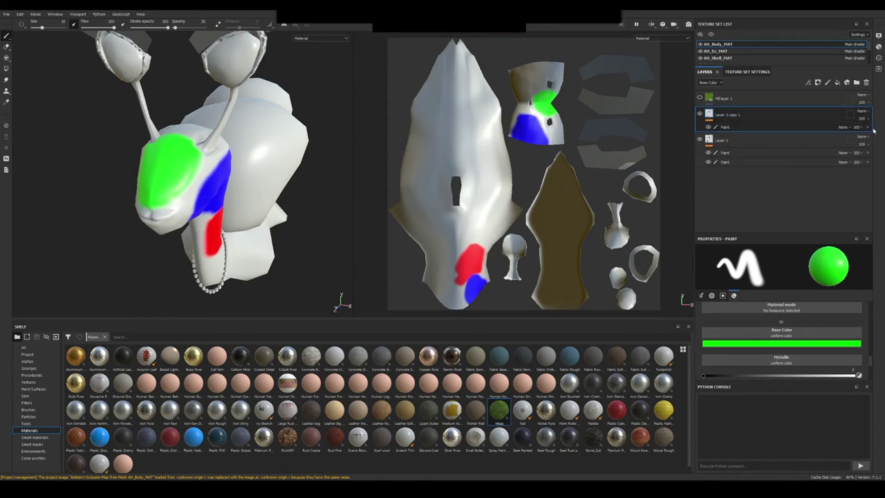
Step: Remove the lower paint effect from the original Layer 1 and check the painted patches on the head and neck
left_click(867, 162)
left_click_drag(269, 233, 148, 226, "alt")
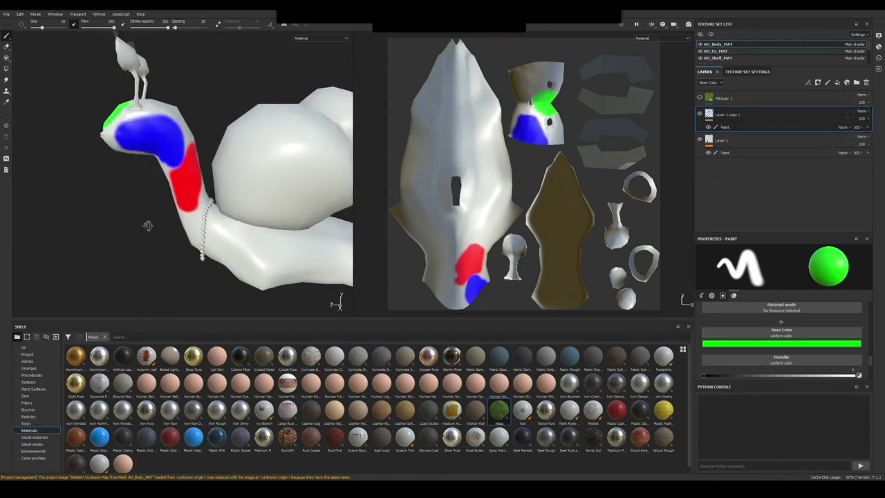
middle_click_drag(148, 225, 239, 224, "alt")
left_click_drag(180, 214, 239, 204, "alt")
middle_click_drag(239, 204, 232, 180, "alt")
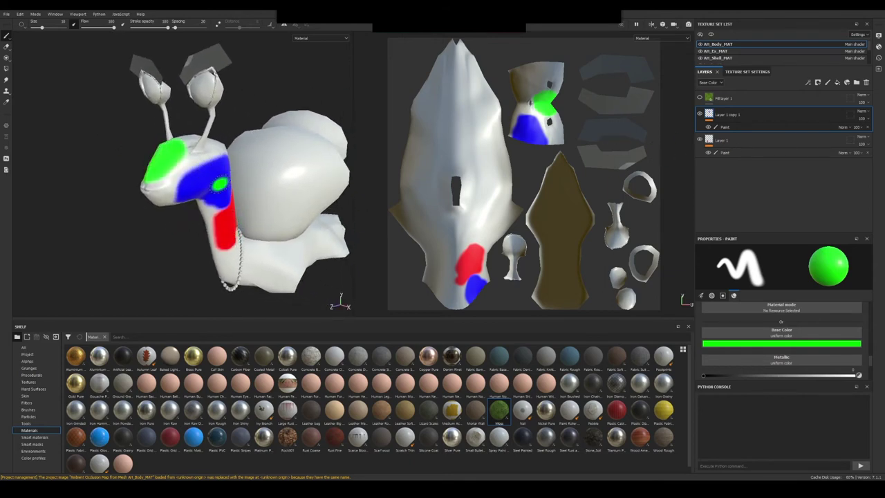
mouse_move(209, 213)
left_mouse_down("alt")
mouse_move(222, 198)
mouse_move(259, 251)
left_mouse_up("alt")
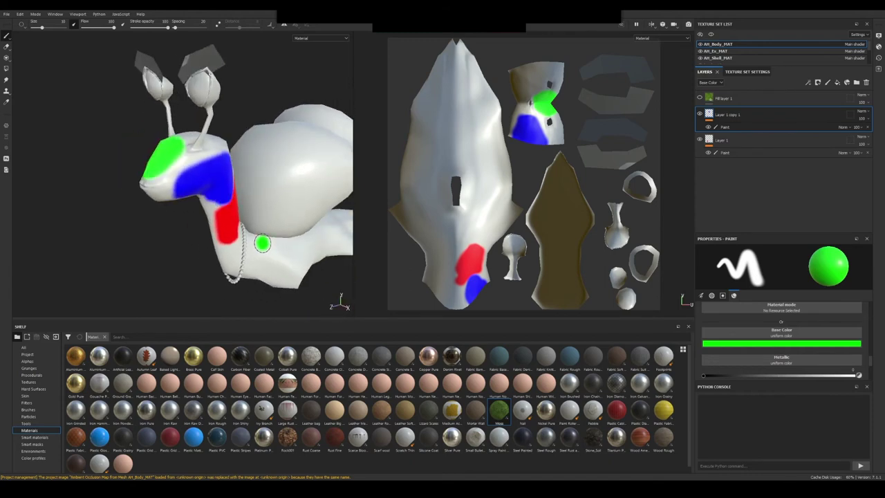
Step: Open the texture export settings for the project
left_click(7, 14)
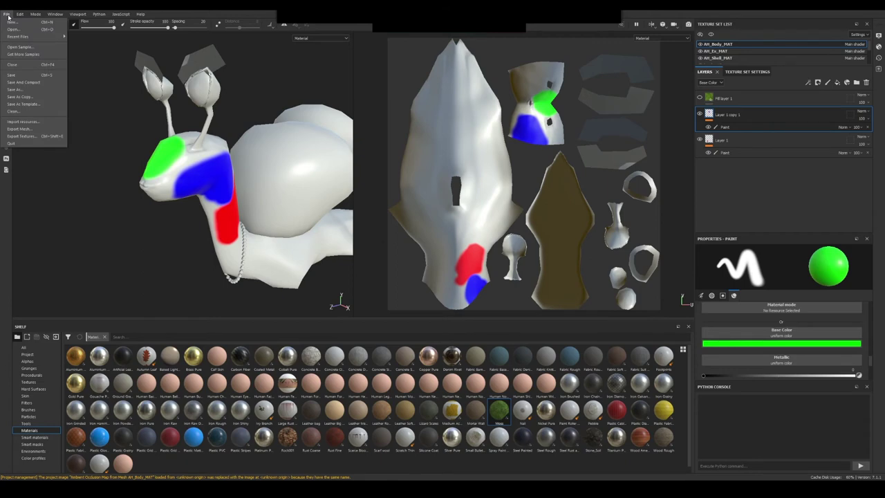
mouse_move(20, 14)
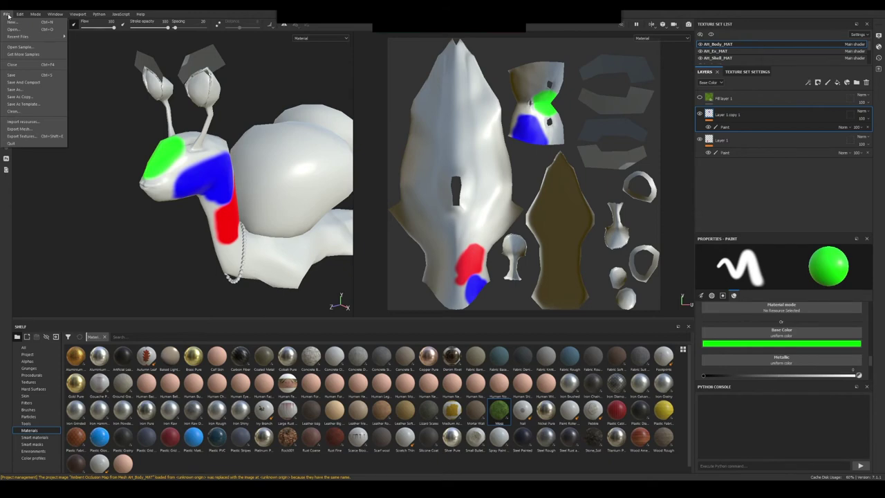
left_click(26, 137)
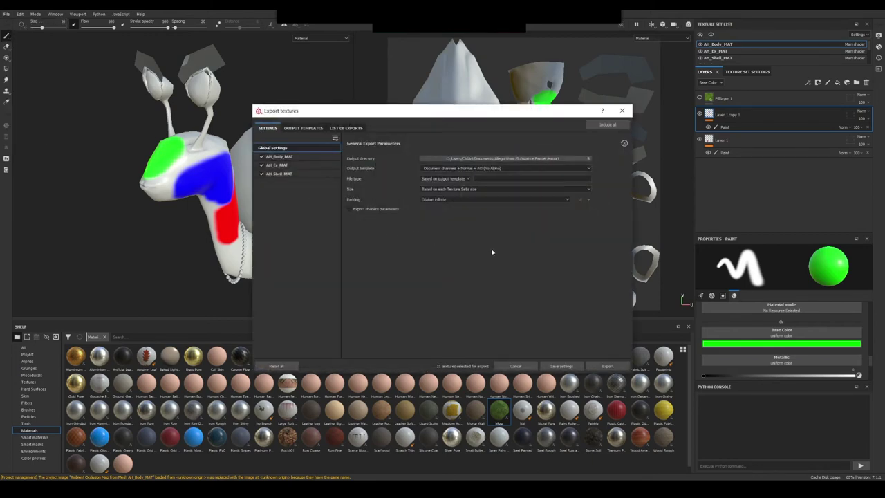
left_click_drag(399, 114, 375, 112)
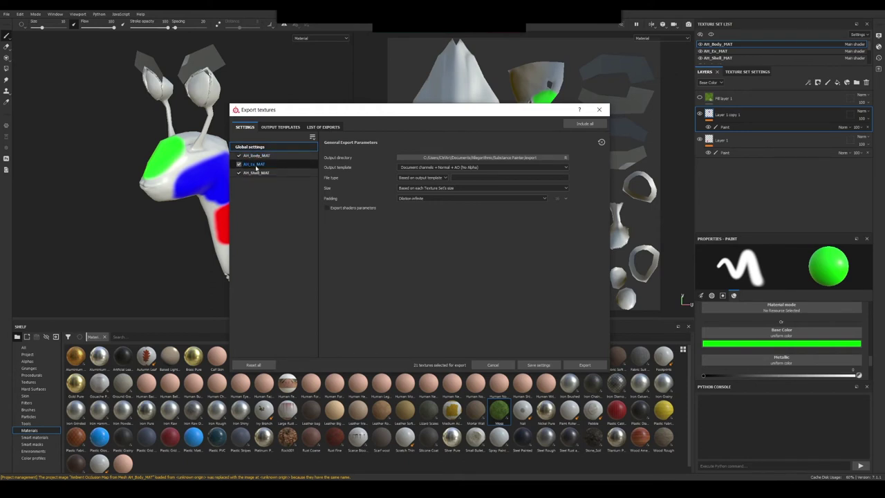
Step: Set the export output directory to the ActiveTempProjects\NTF\Lesson06 folder on the SSD_Work (D:) drive
left_click(476, 158)
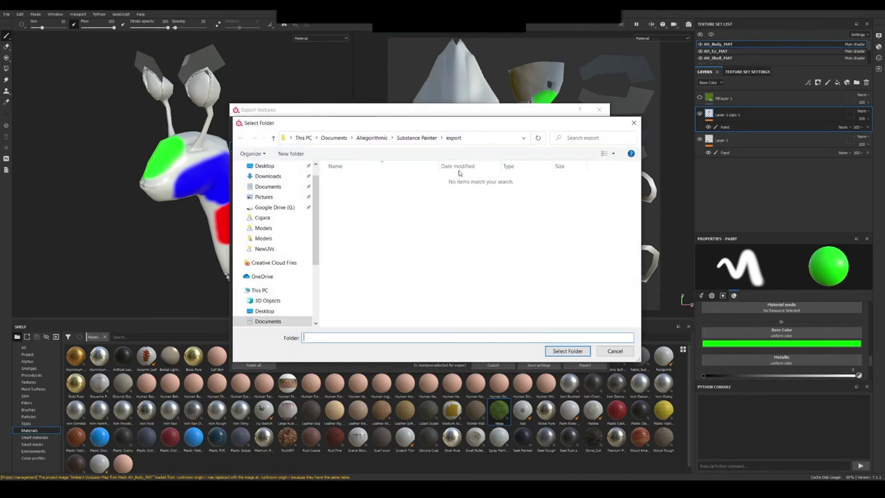
left_click(632, 122)
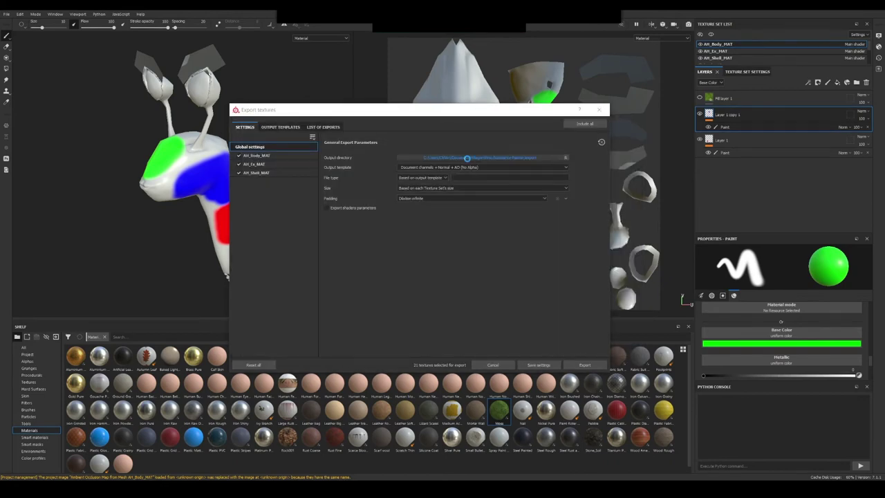
left_click(476, 158)
left_click(290, 290)
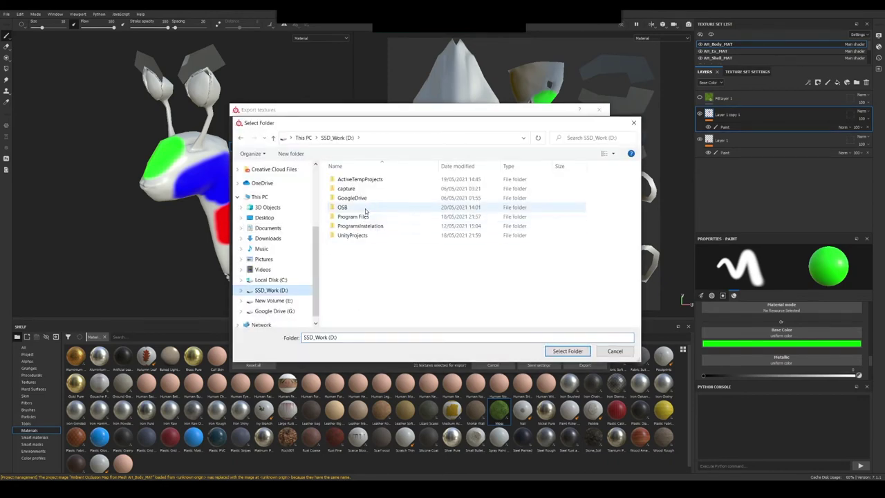
double_click(359, 180)
left_click(358, 182)
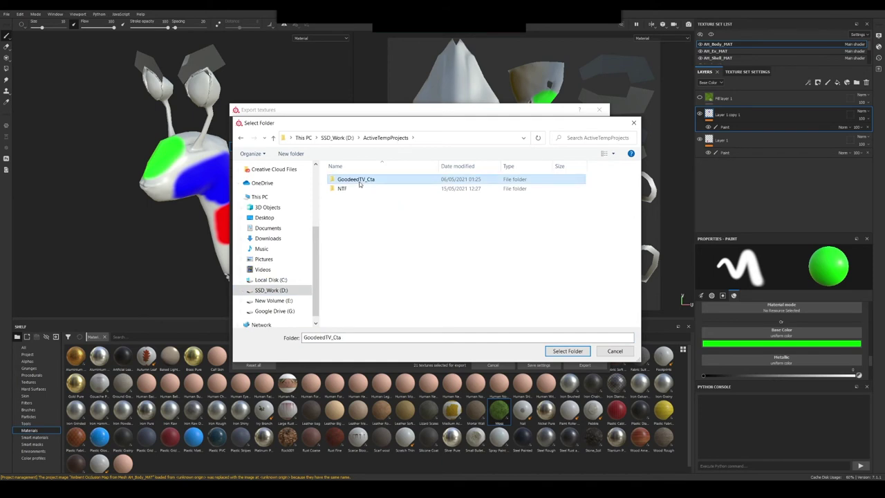
double_click(342, 189)
double_click(347, 208)
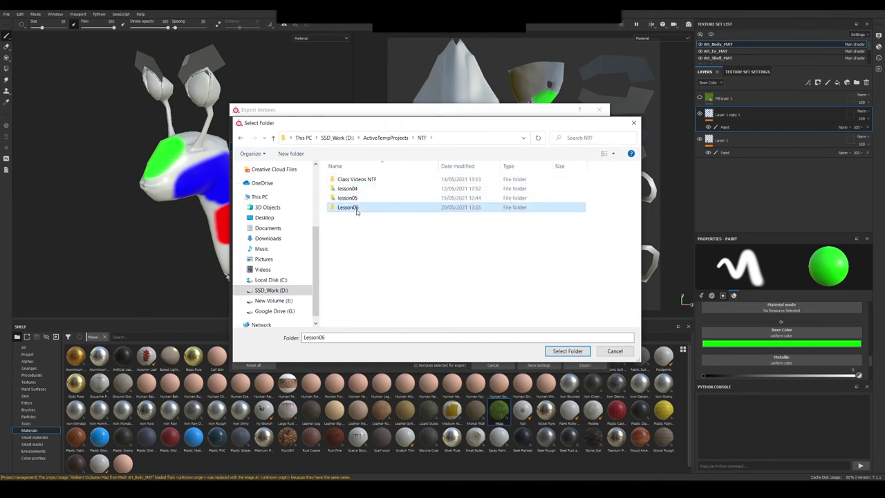
left_click(561, 351)
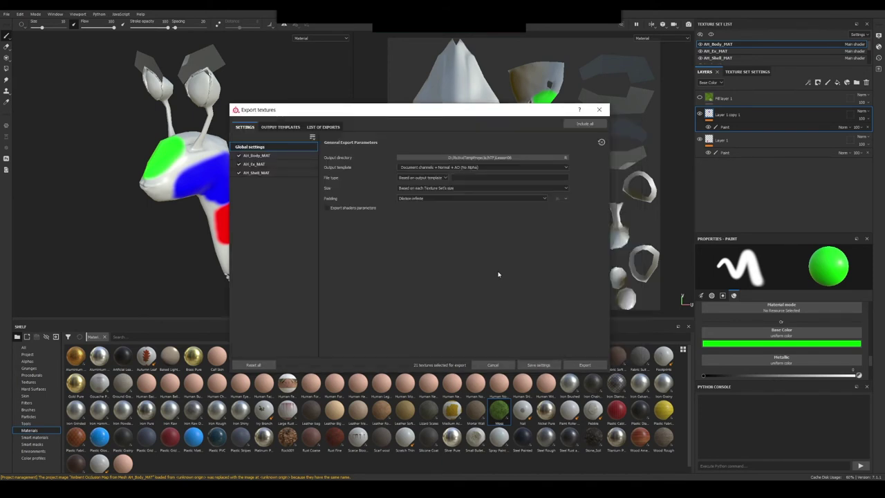
Step: Review the output template, file type and size options in the global export settings
left_click(438, 167)
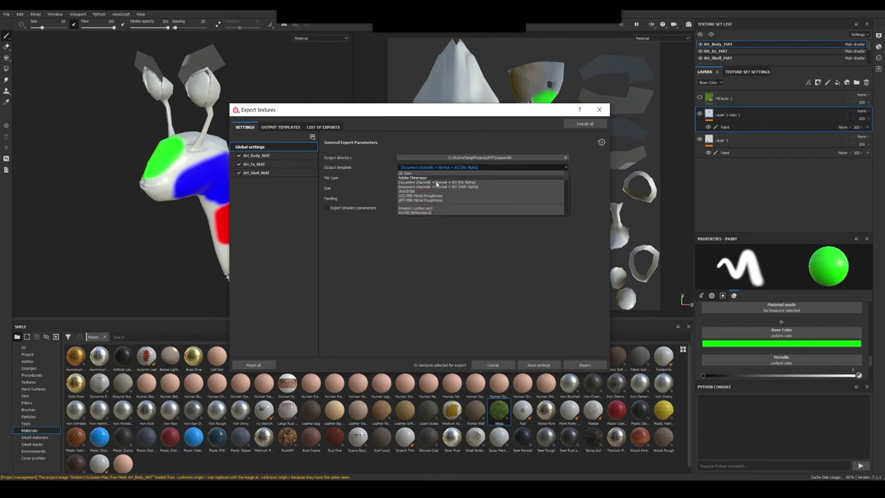
scroll(427, 188, "down", 6)
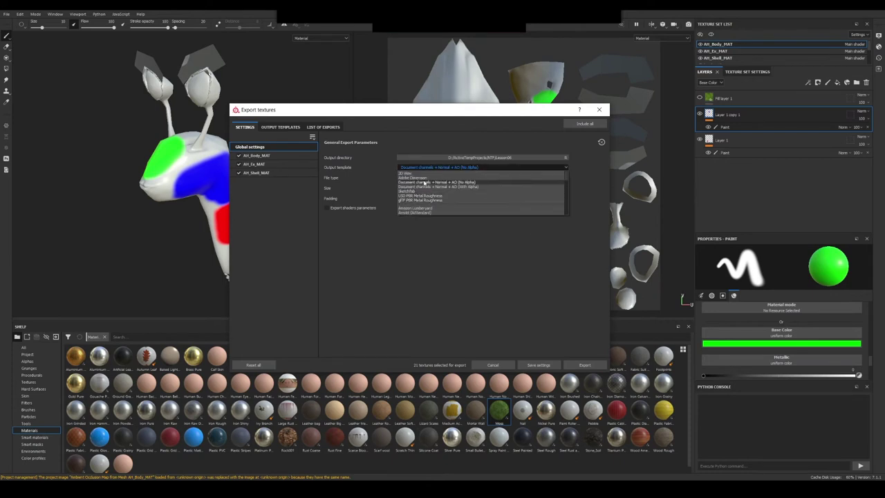
scroll(427, 195, "up", 5)
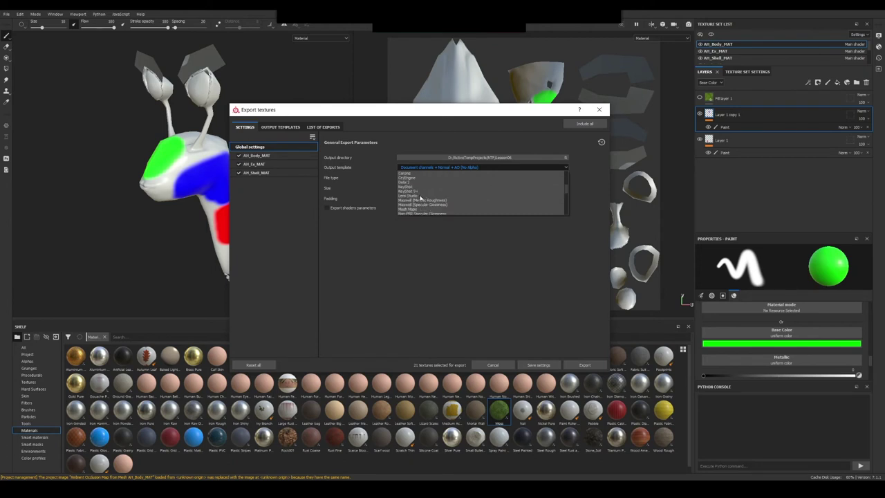
left_click(451, 266)
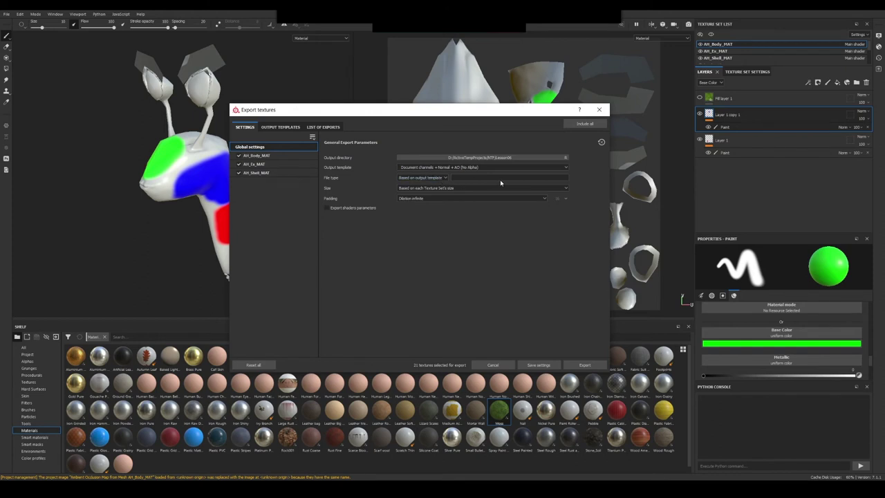
left_click(426, 179)
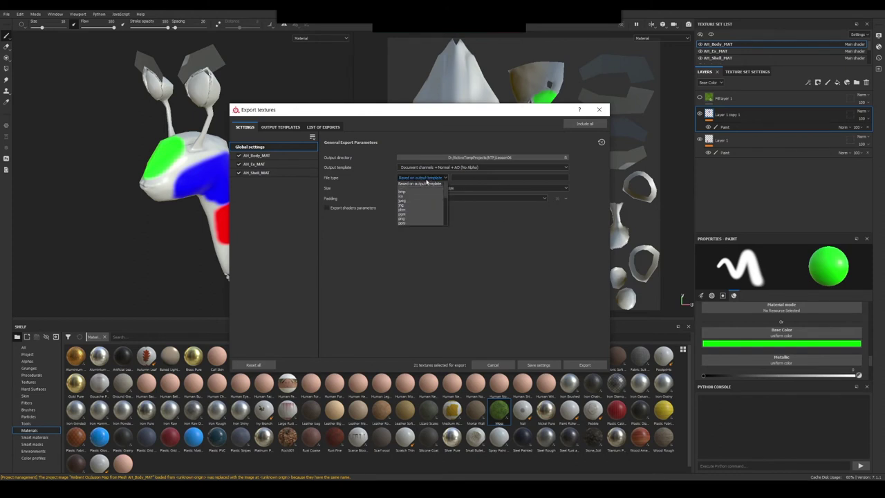
left_click(427, 183)
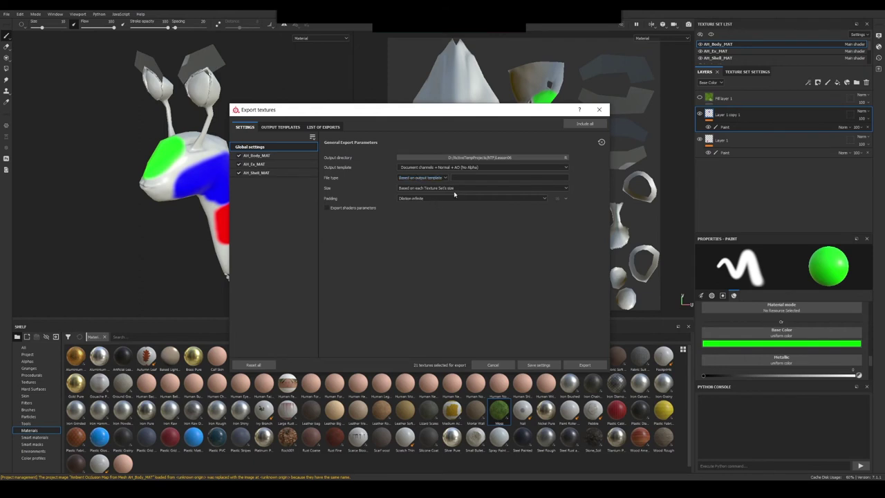
left_click(421, 178)
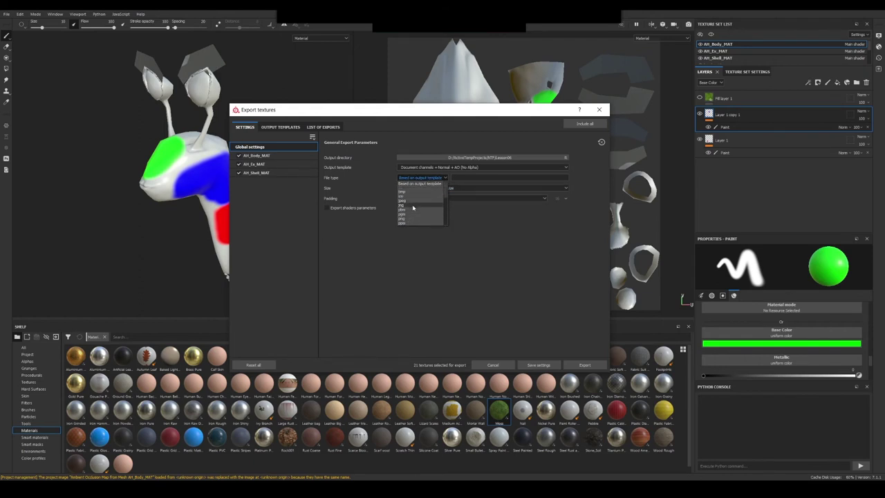
left_click(442, 257)
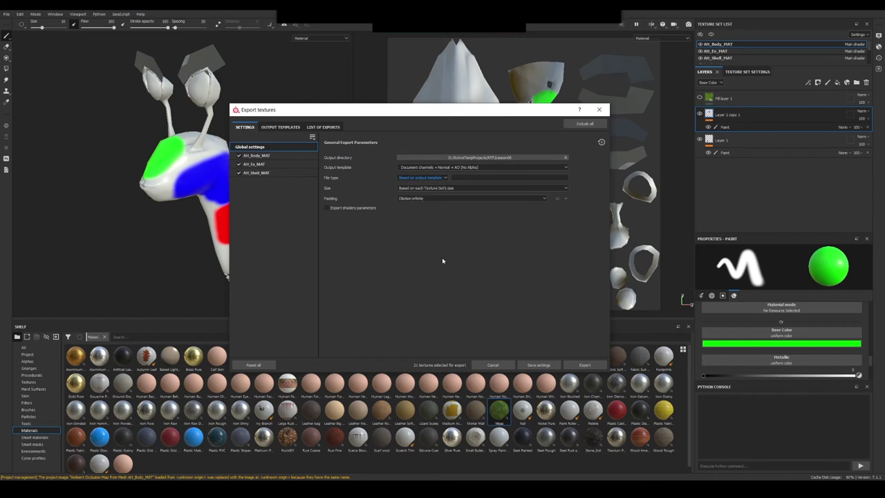
left_click(417, 190)
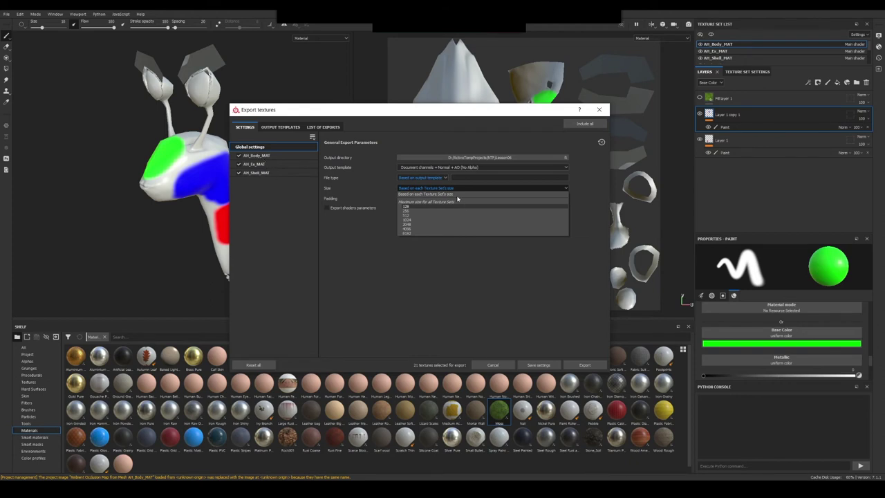
left_click(436, 277)
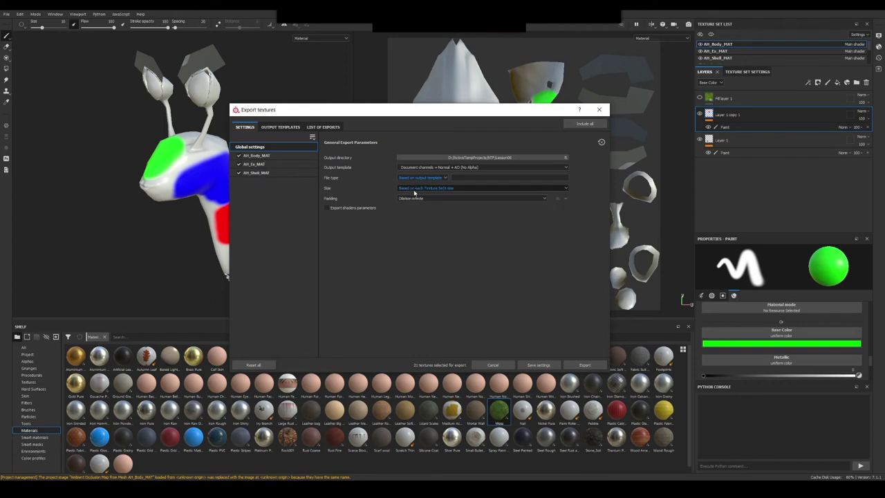
Step: Look through the export settings of each texture set and override the size of AH_Ex_MAT with 512x512
left_click(265, 156)
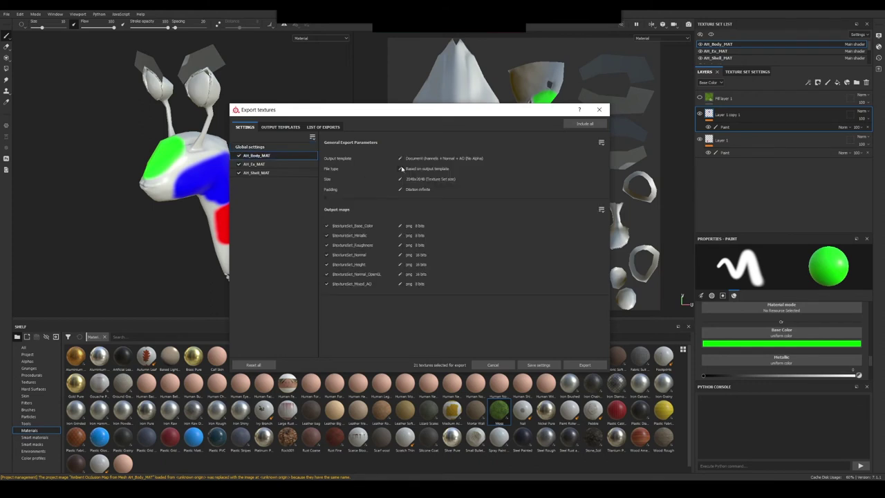
left_click(262, 165)
left_click(266, 174)
left_click(266, 156)
left_click(257, 164)
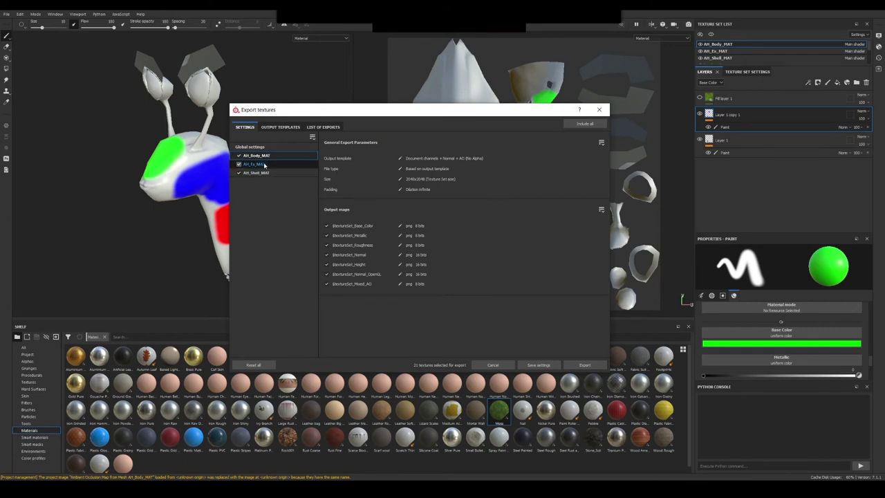
left_click(400, 179)
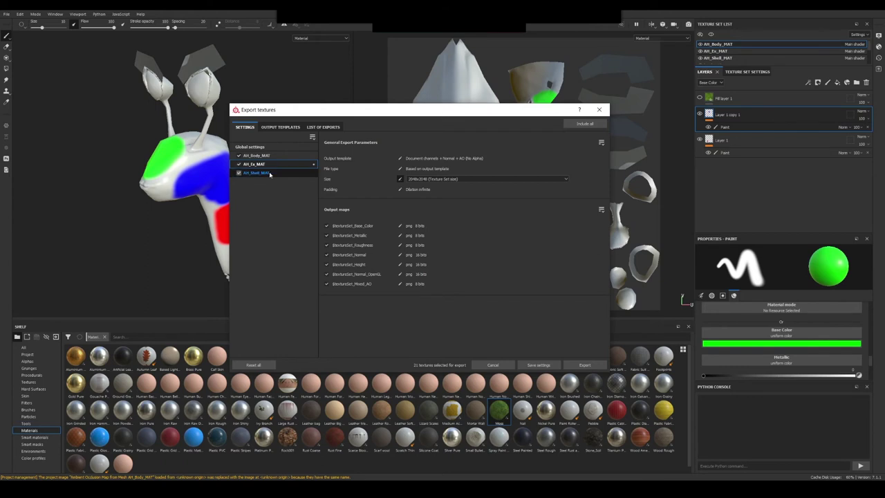
left_click(437, 181)
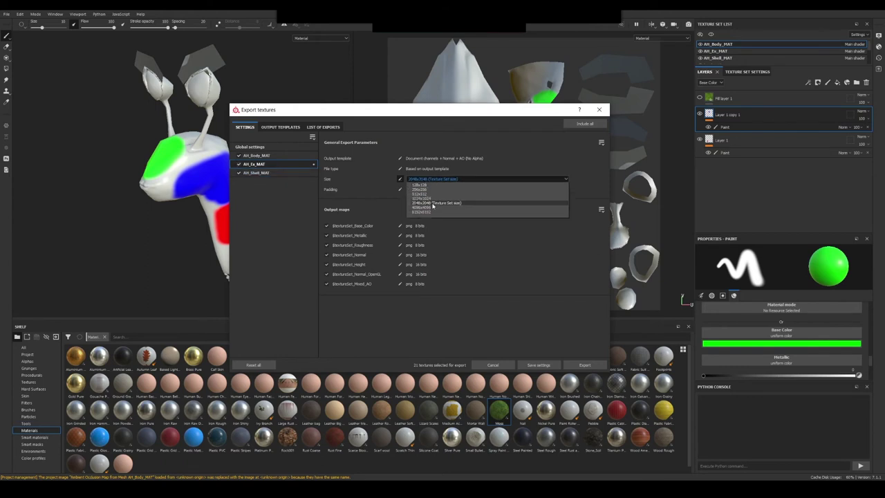
left_click(437, 193)
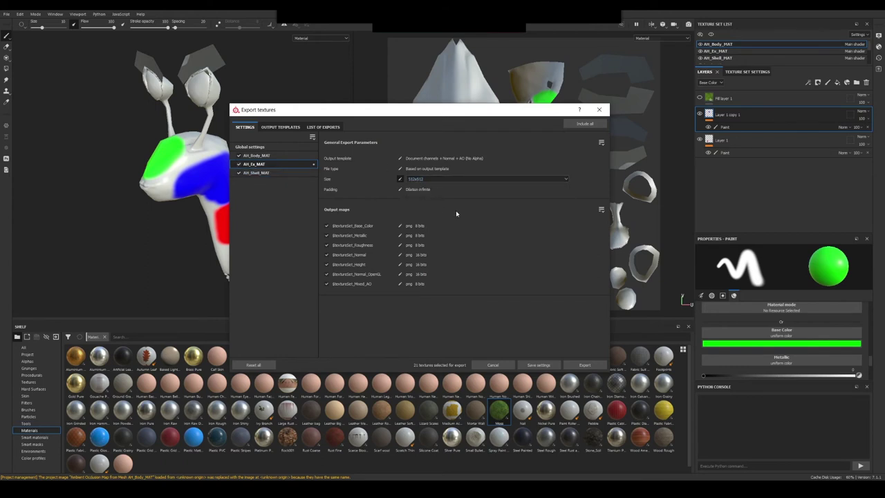
Step: Override the export file type of AH_Ex_MAT with jpeg
left_click(401, 168)
left_click(417, 168)
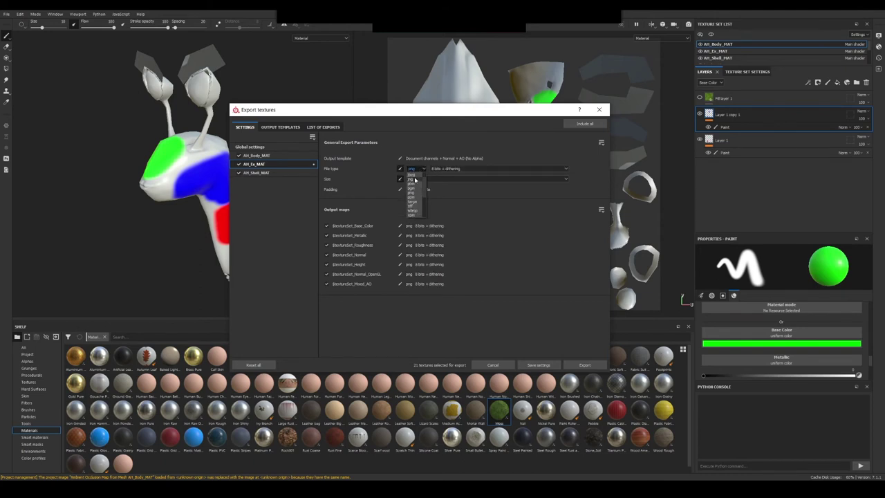
left_click(415, 179)
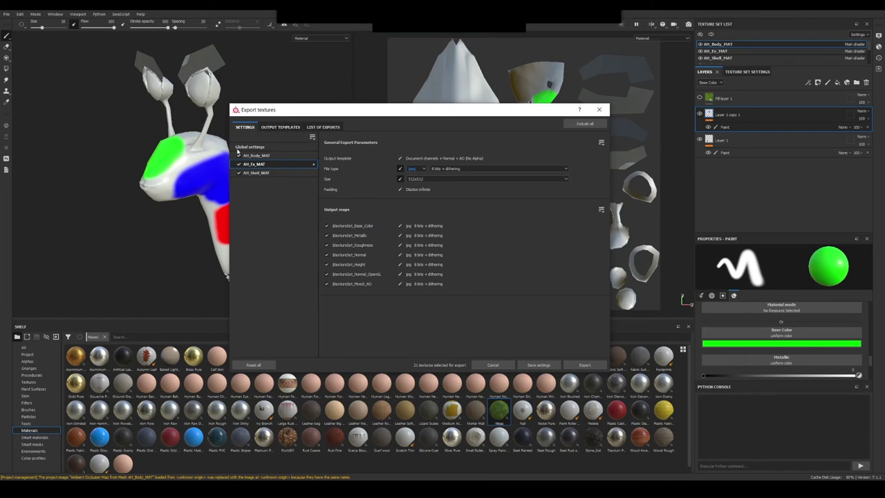
Step: Browse the list of available output template presets for the texture export
left_click(275, 129)
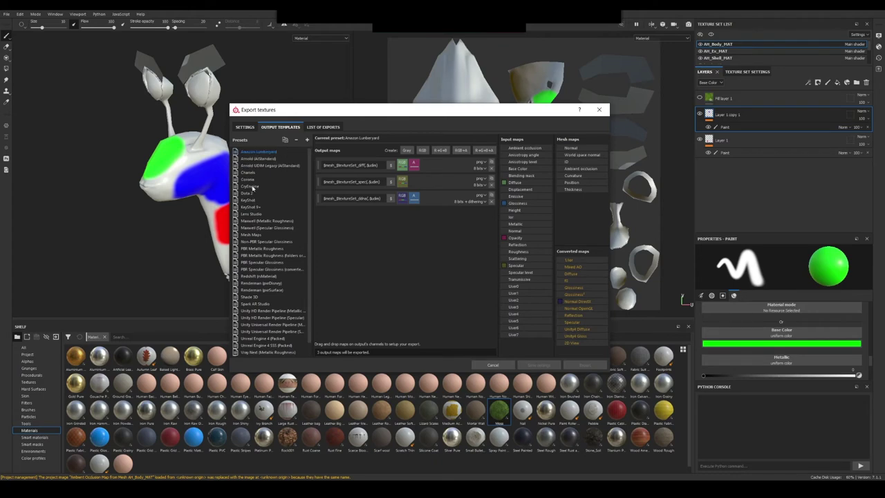
left_click_drag(287, 108, 284, 83)
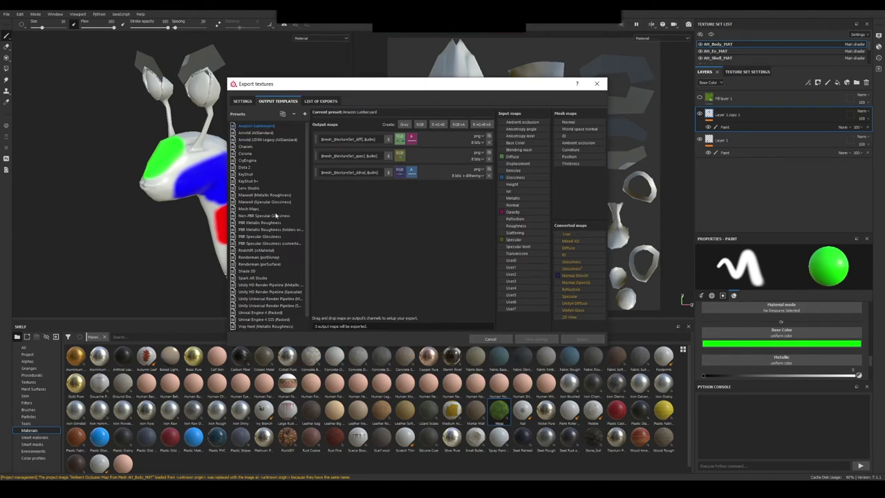
scroll(270, 215, "down", 1)
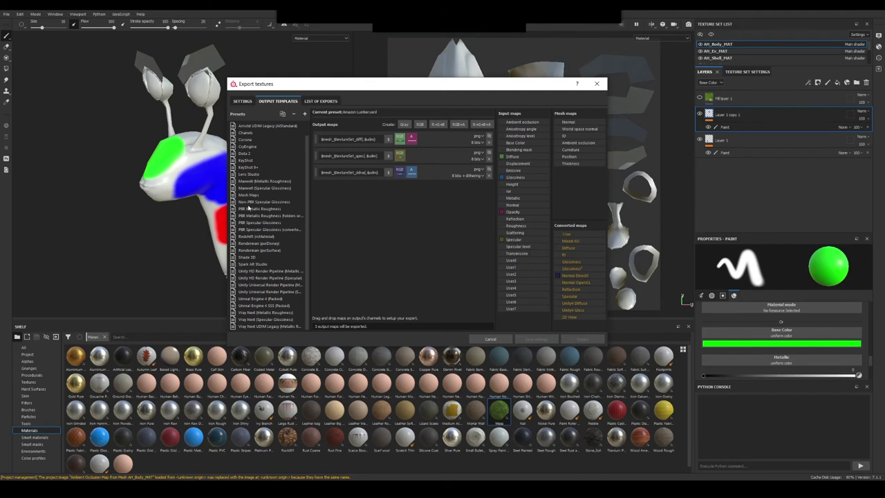
scroll(275, 186, "up", 1)
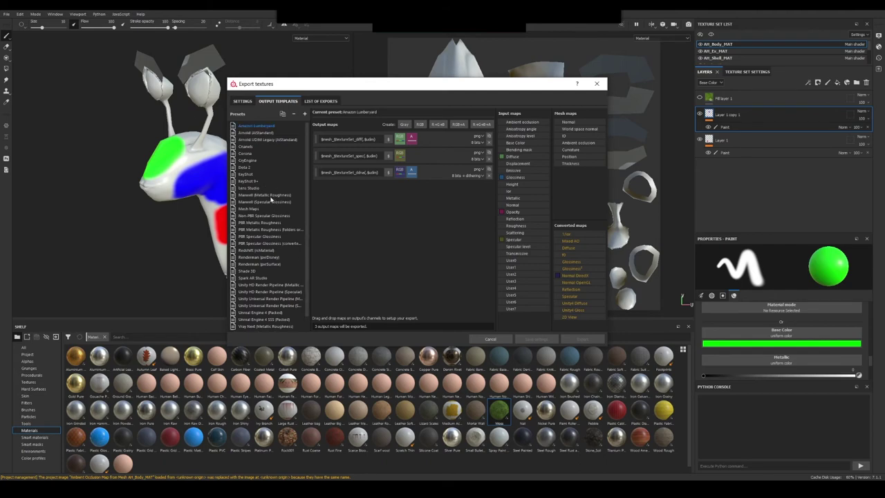
scroll(260, 185, "down", 1)
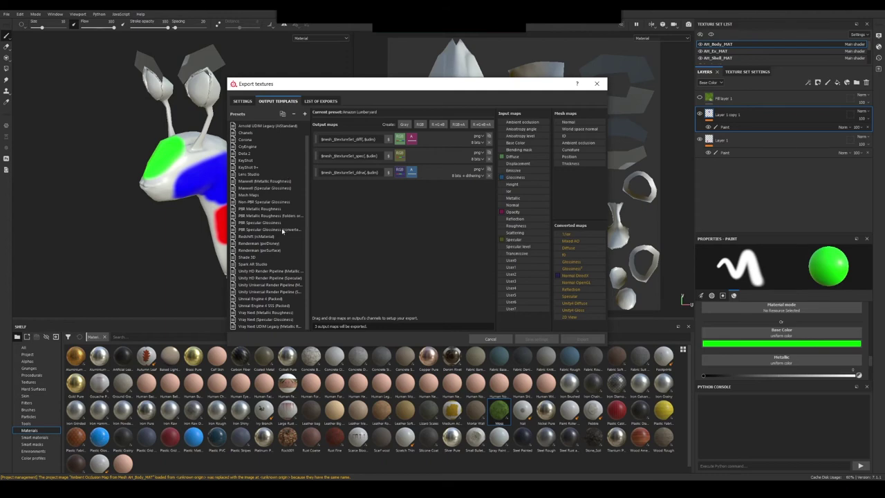
scroll(282, 231, "up", 1)
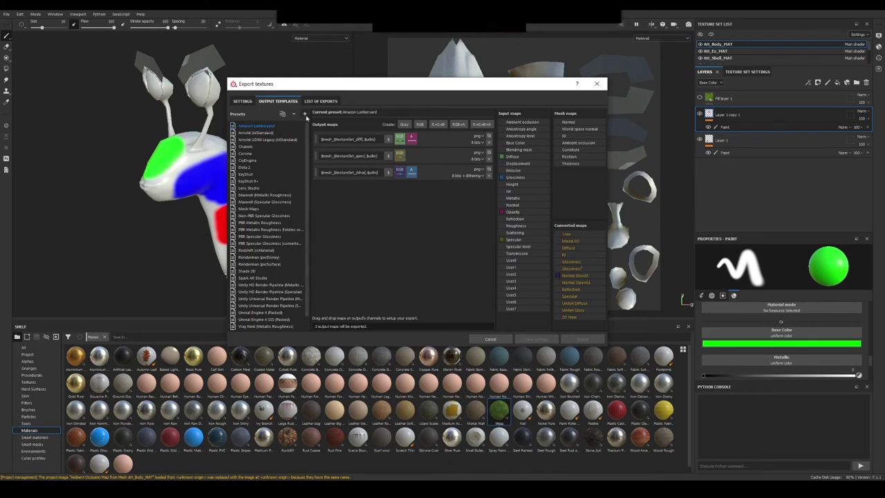
Step: Create a new output template preset and name it Color
left_click(304, 113)
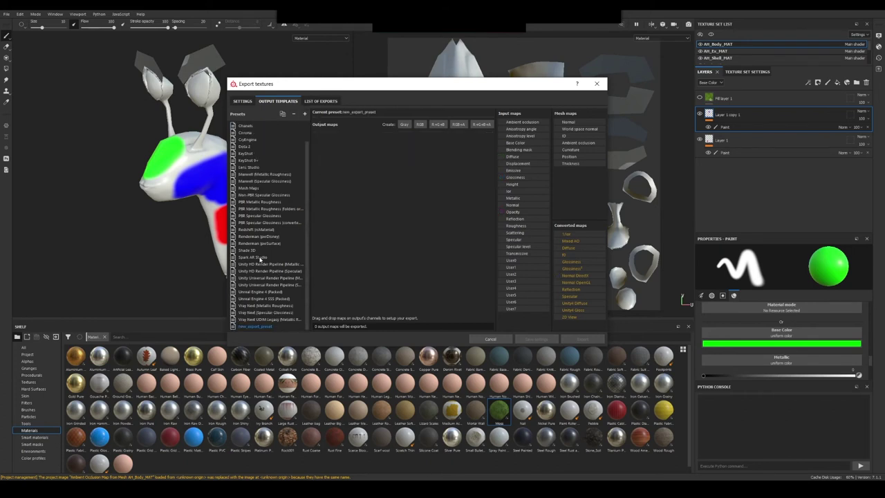
double_click(253, 326)
type("c")
key("BackSpace")
key("BackSpace")
key("BackSpace")
left_click(276, 320)
left_click(271, 326)
Step: Compare the output maps of several built-in presets, including PBR Specular Glossiness and Non-PBR Specular Glossiness
left_click(256, 177)
left_click(256, 202)
left_click(256, 215)
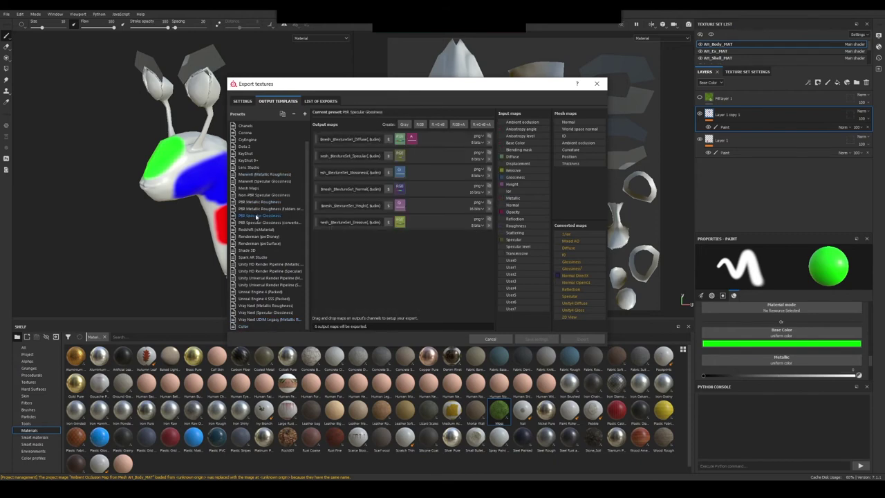
left_click(257, 229)
left_click(257, 250)
left_click(259, 216)
left_click(257, 195)
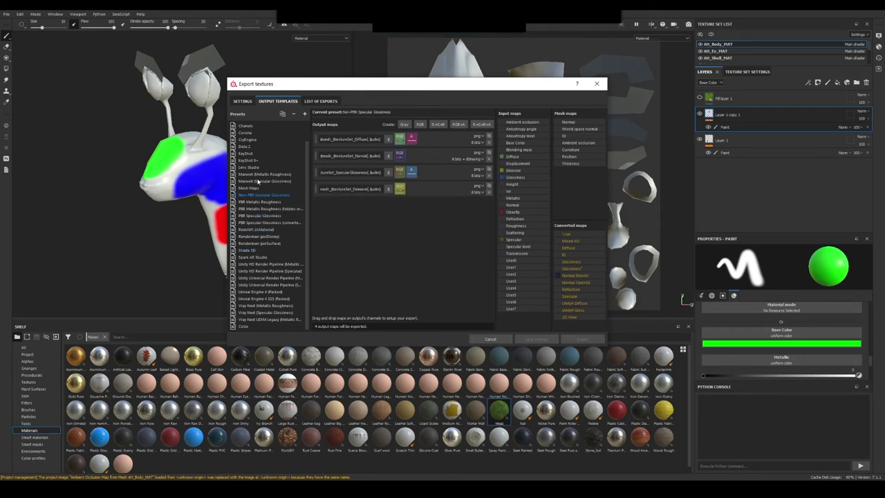
left_click(257, 181)
left_click(260, 167)
Step: Add an RGB output map to the Color preset and name it $textureSet_ID
left_click(246, 327)
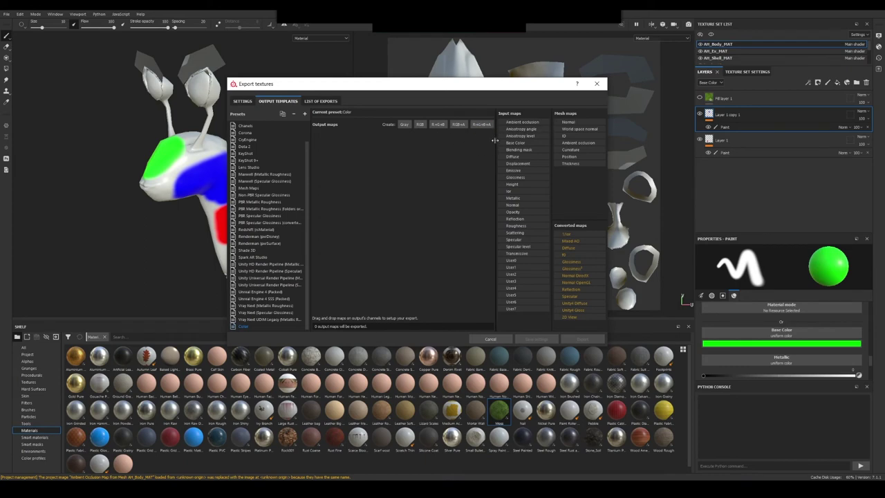
left_click(420, 124)
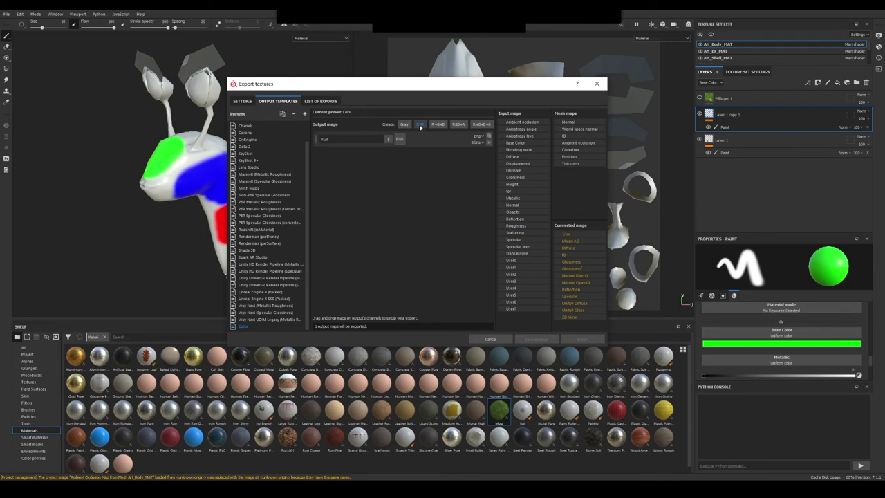
left_click(338, 139)
double_click(333, 139)
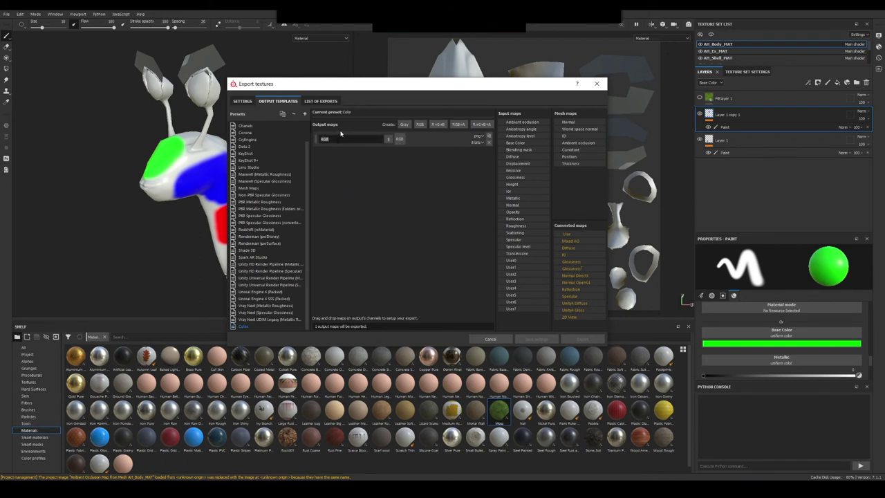
key("BackSpace")
left_click(388, 140)
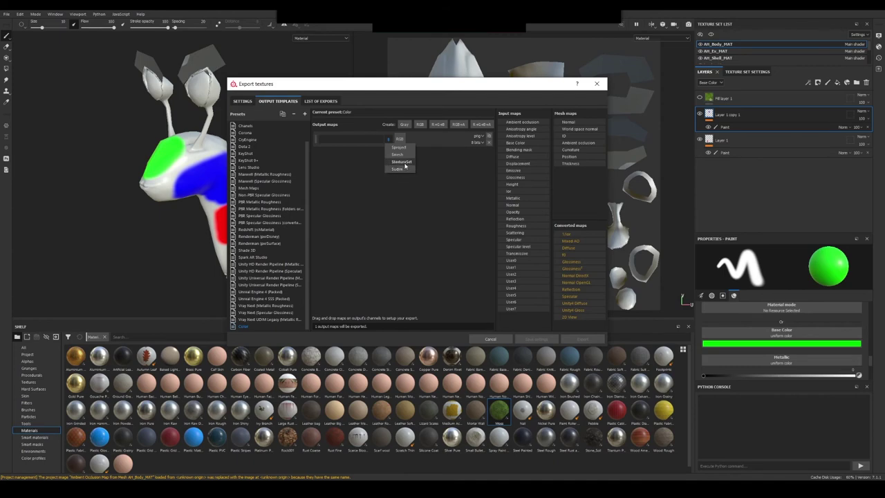
left_click(402, 161)
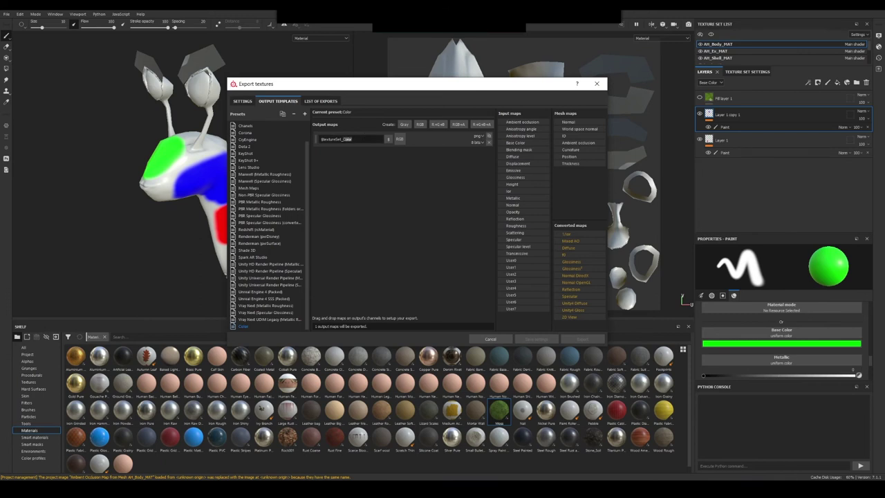
type("ID")
left_click(363, 179)
Step: Check the channel assignments of the Non-PBR Specular Glossiness preset, return to the Color preset and close the texture export
left_click(280, 195)
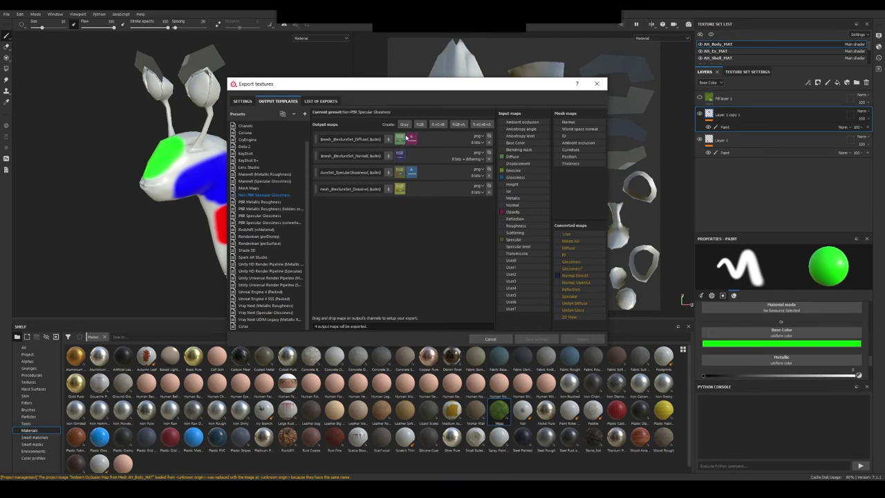
left_click(249, 326)
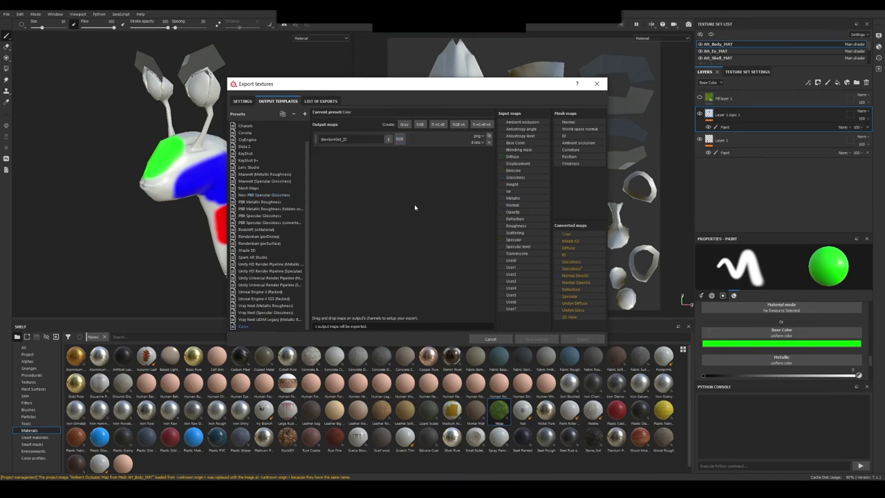
left_click(398, 139)
left_click_drag(517, 87, 525, 63)
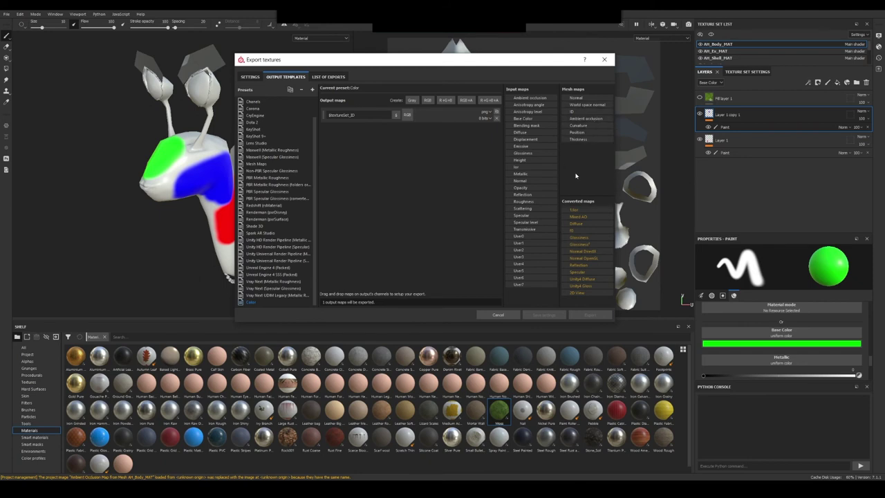
left_click(605, 60)
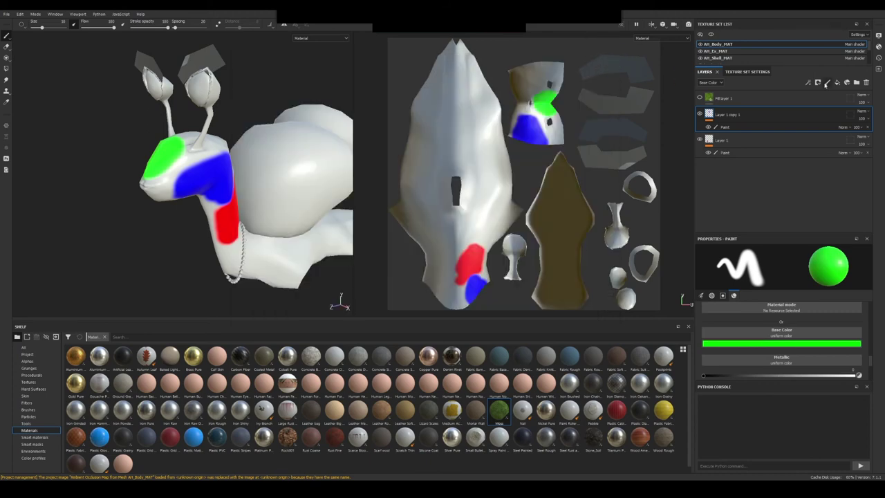
Step: Review the mesh maps and channels in the texture set settings of AH_Body_MAT
left_click(738, 72)
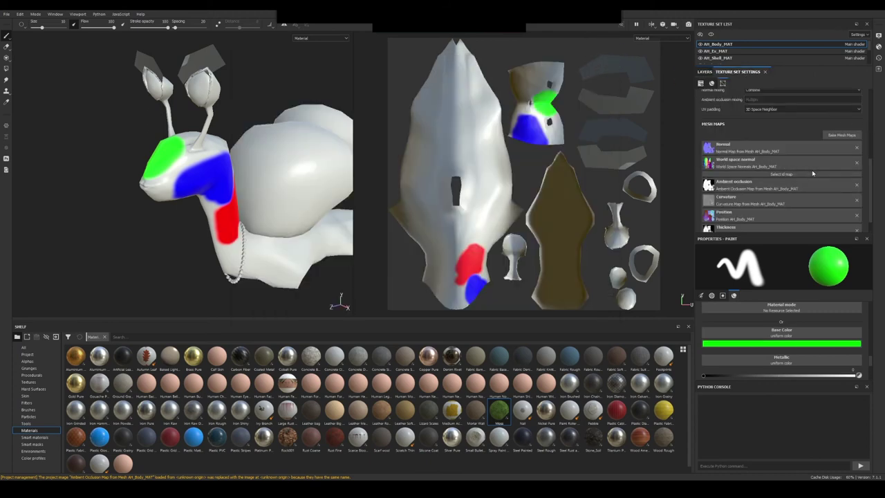
scroll(752, 197, "down", 1)
scroll(764, 166, "up", 5)
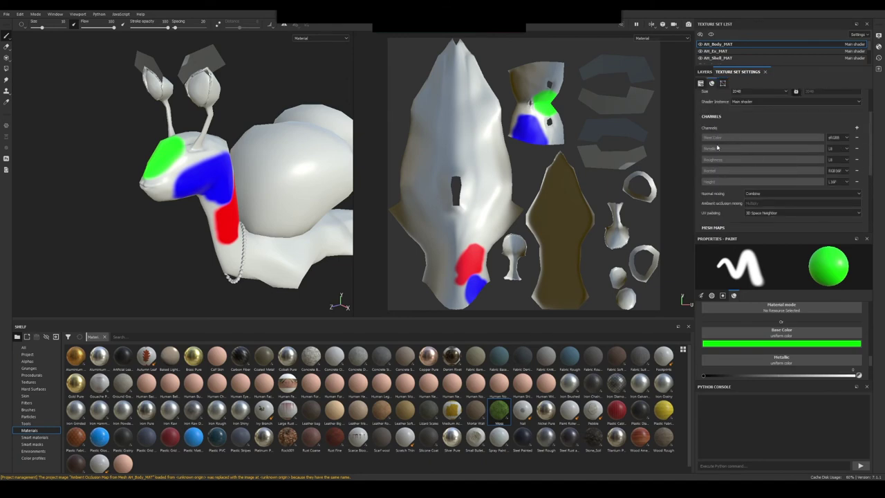
Step: Reopen the texture export and assign Base Color's RGB channels to the $textureSet_ID output map of the Color preset
left_click(5, 12)
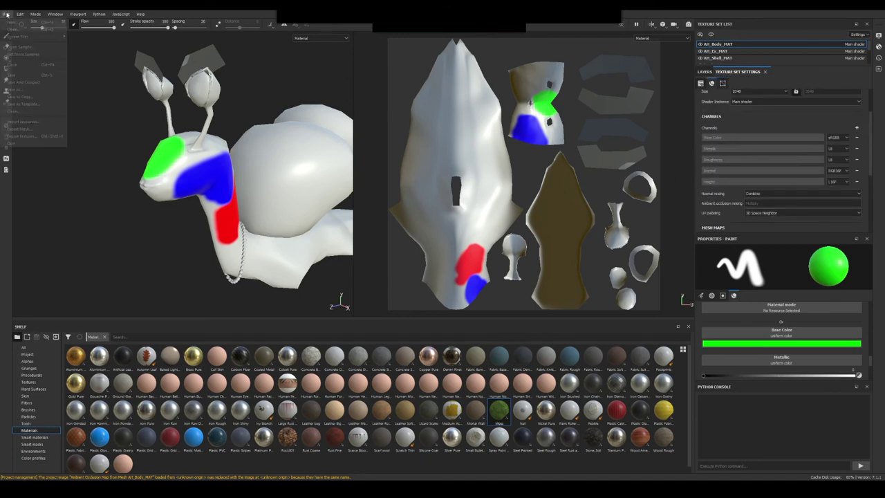
left_click(26, 137)
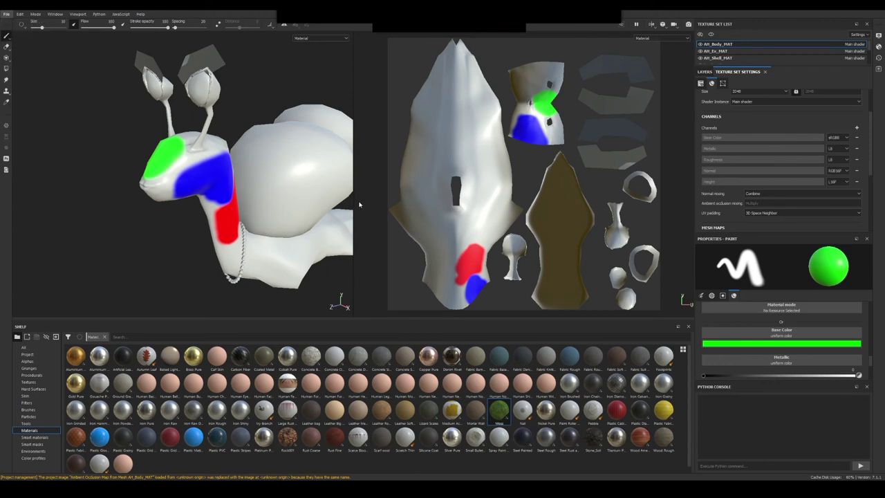
left_click(309, 129)
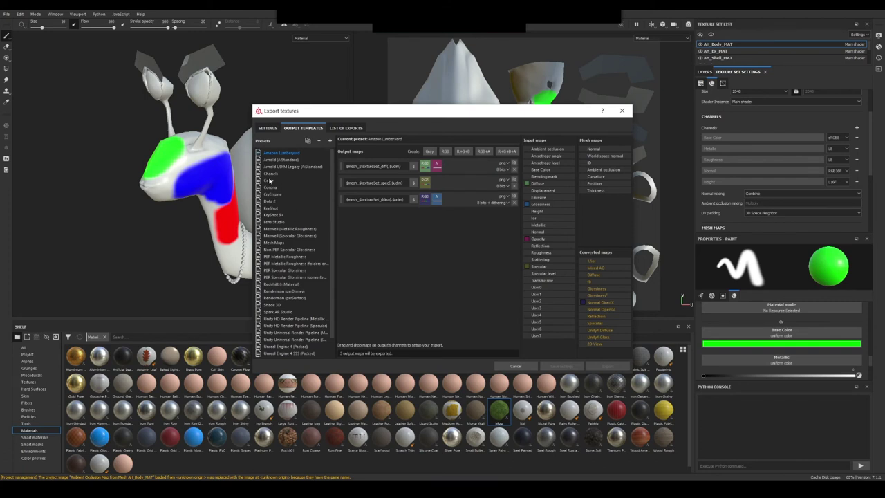
left_click(271, 173)
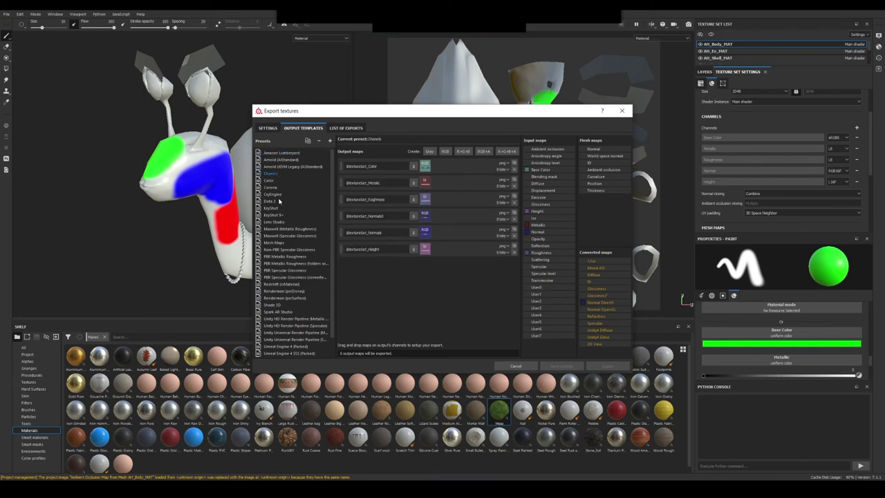
left_click(268, 181)
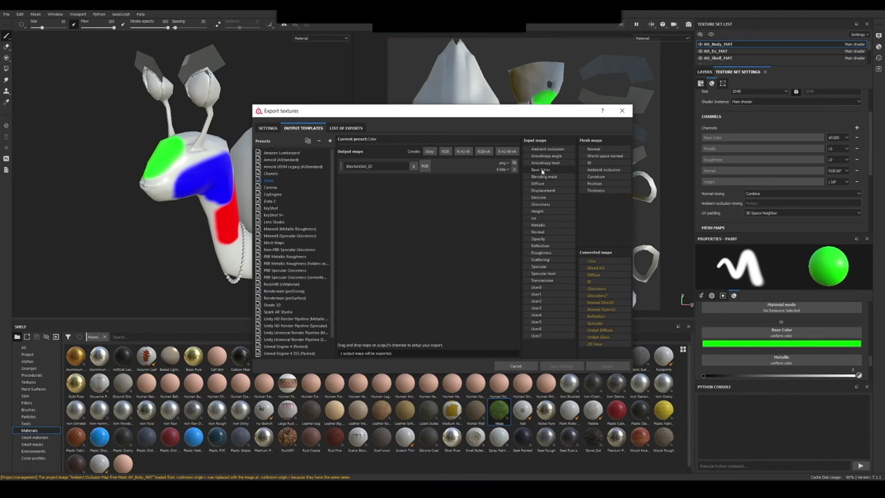
left_click_drag(542, 171, 424, 168)
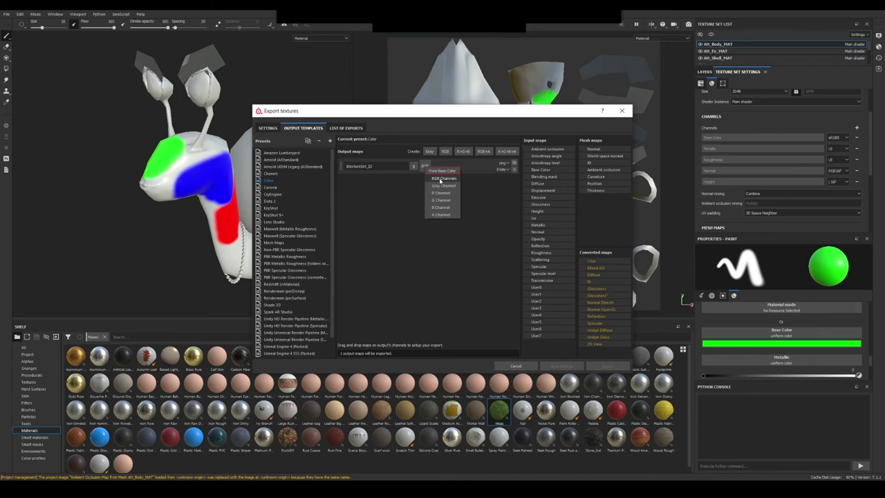
left_click(443, 178)
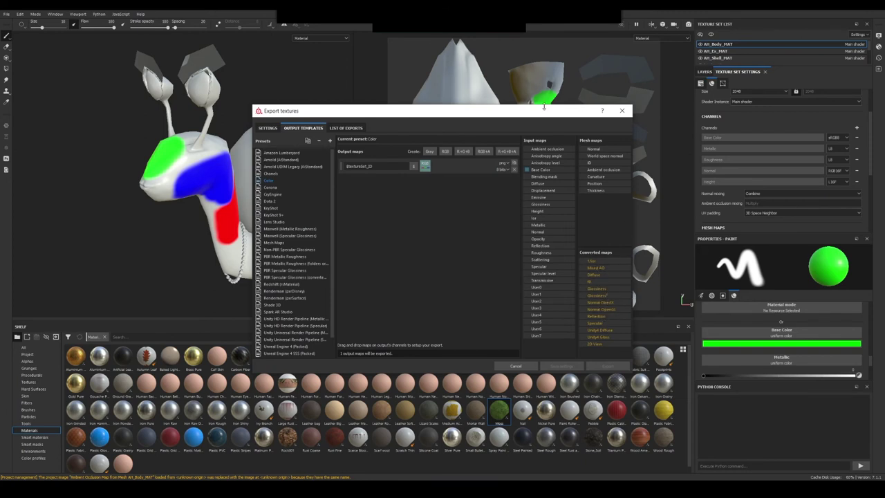
left_click_drag(537, 113, 526, 108)
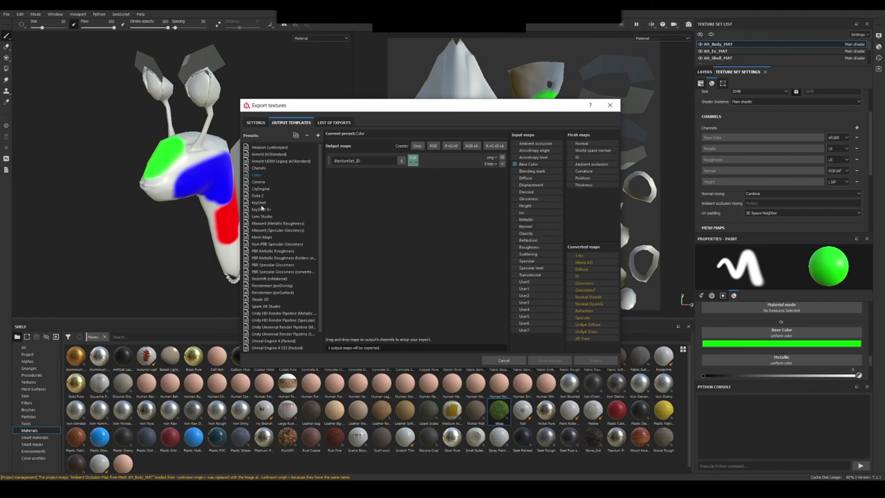
Step: Examine the output map names and channels of the Arnold (AiStandard) and Unity HD Render Pipeline (Metallic Standard) presets
left_click(275, 155)
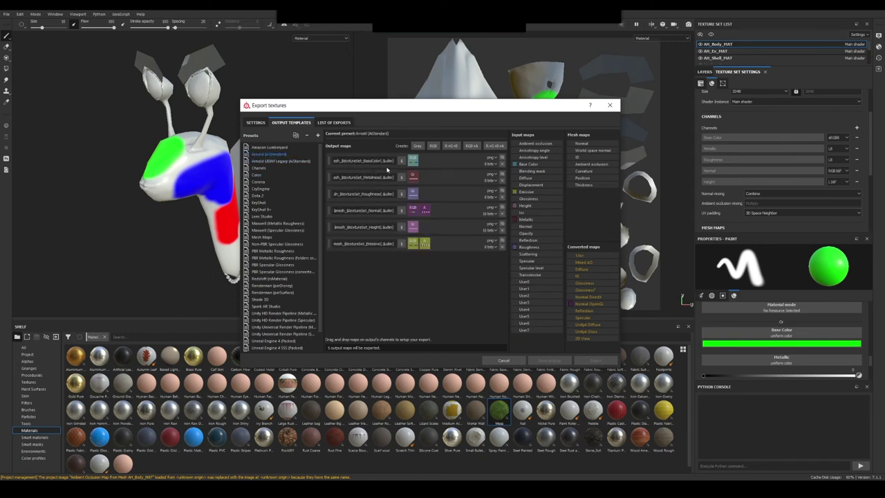
left_click_drag(346, 161, 378, 160)
left_click(349, 161)
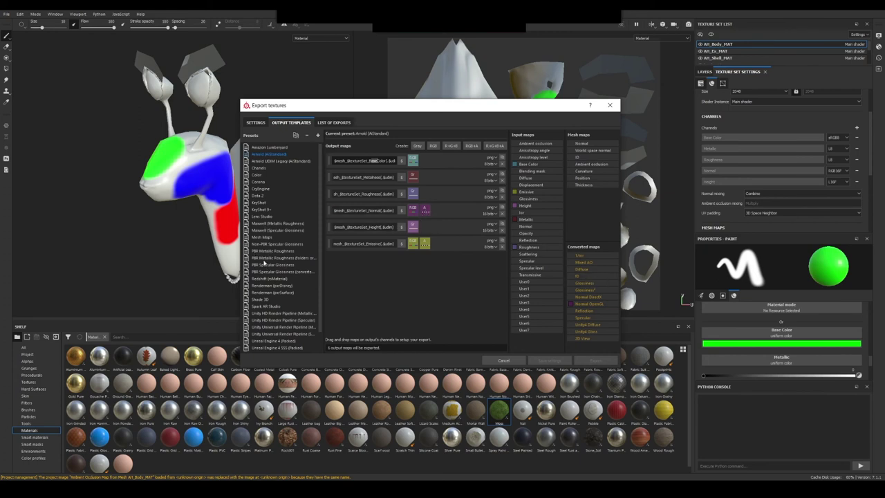
scroll(282, 188, "down", 1)
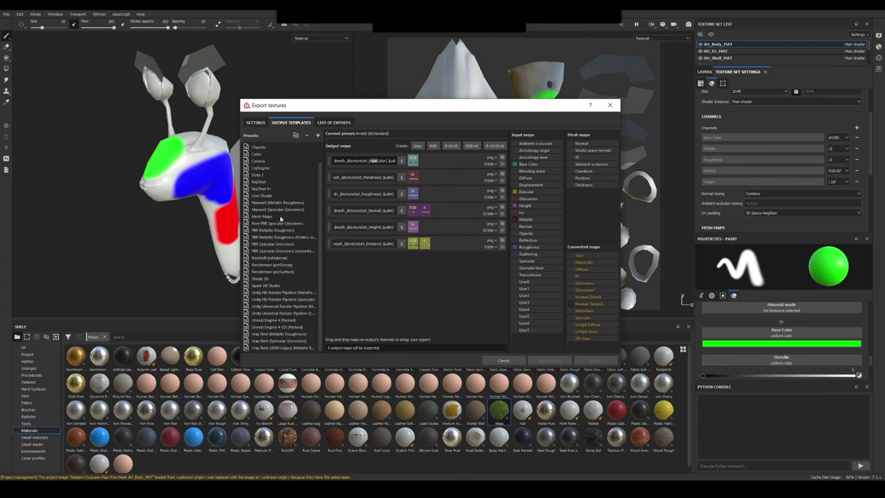
left_click(282, 292)
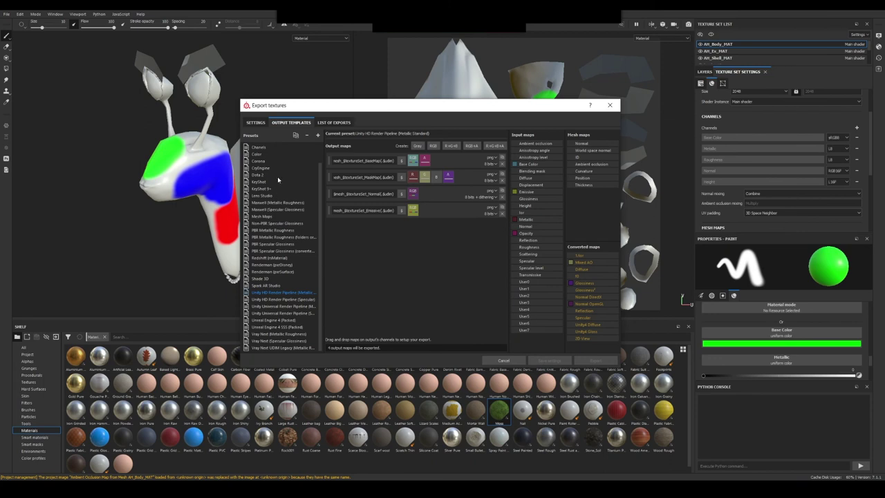
Step: Return to the global export settings and check the output directory's folder selection without changing it
left_click(256, 124)
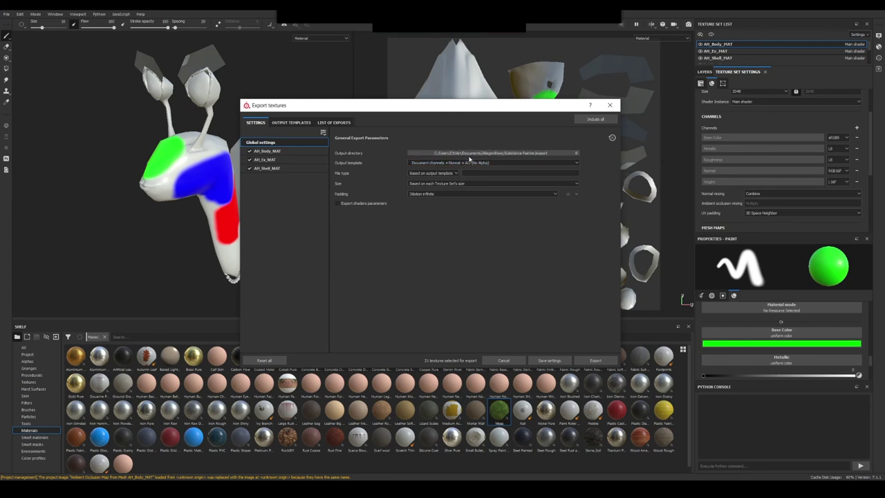
left_click(467, 154)
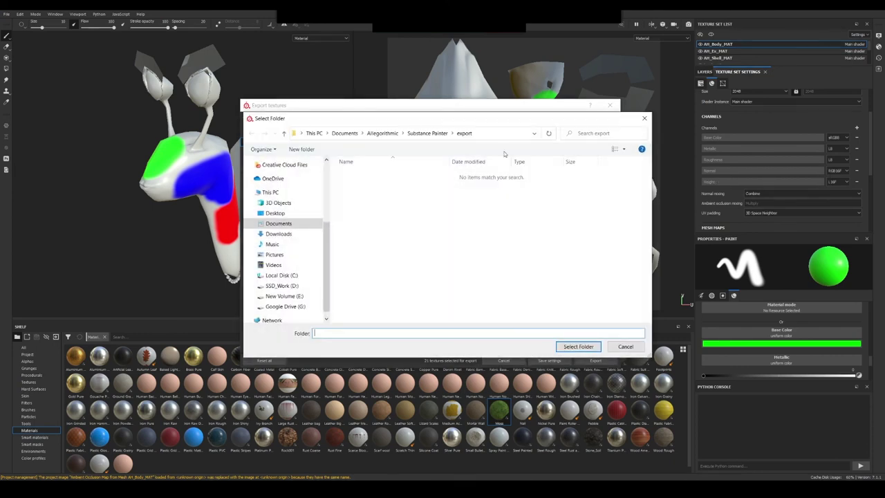
left_click(644, 118)
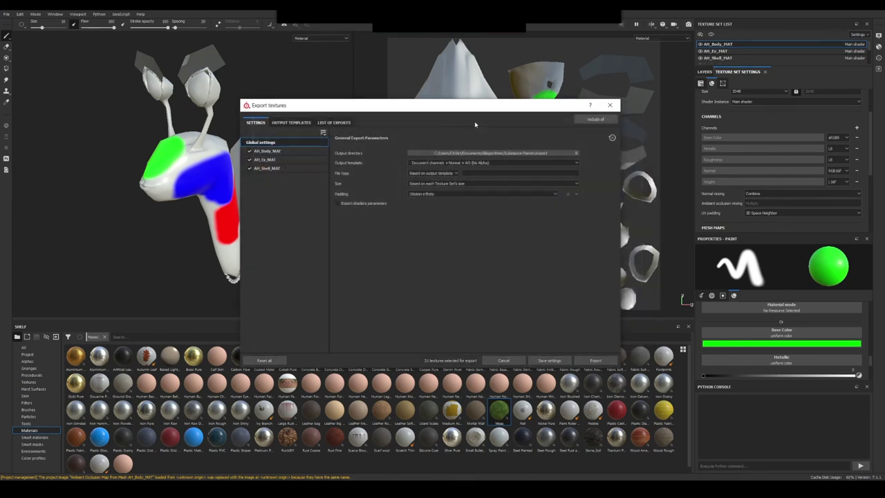
Step: Export the textures of all texture sets with the Color output template and open the output directory
left_click(482, 163)
scroll(446, 190, "down", 2)
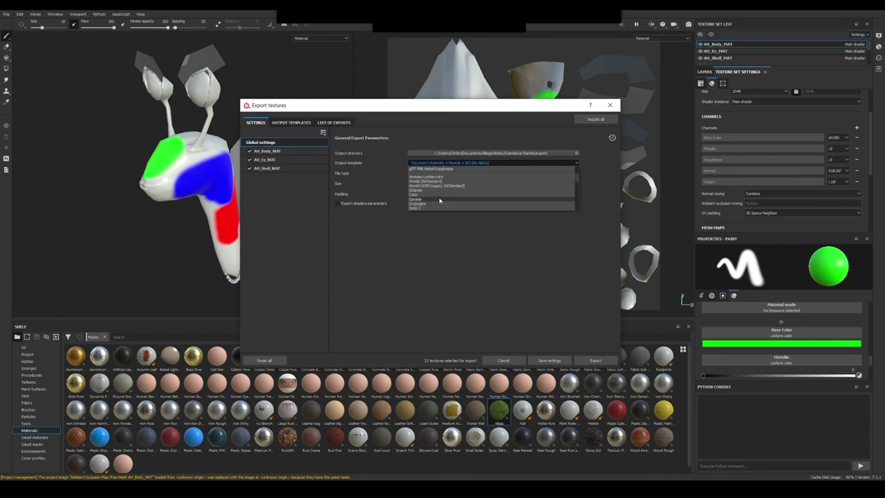
left_click(418, 196)
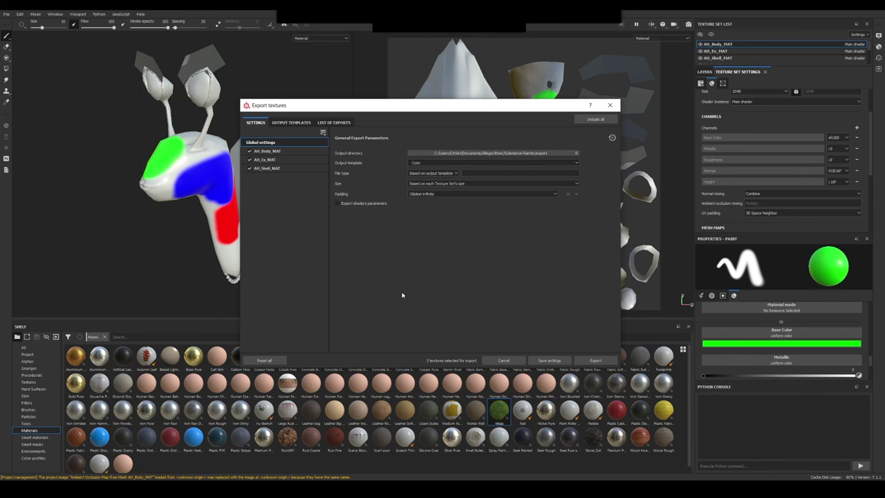
left_click(596, 363)
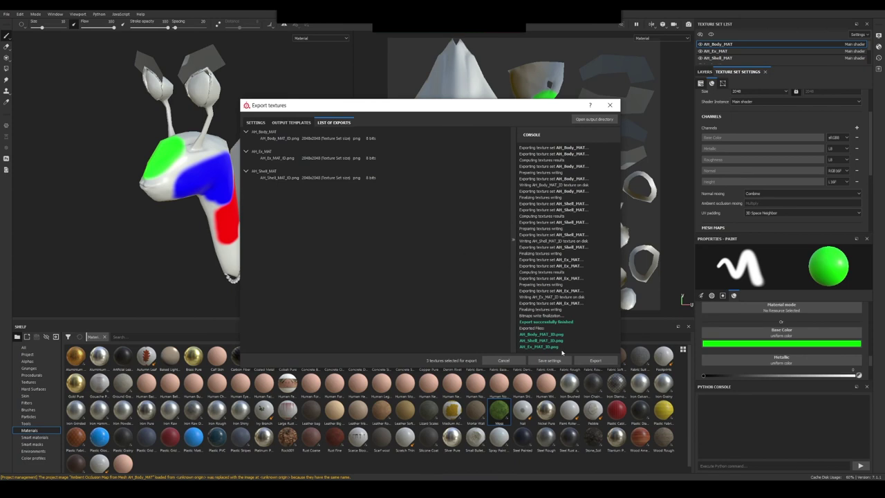
left_click(594, 119)
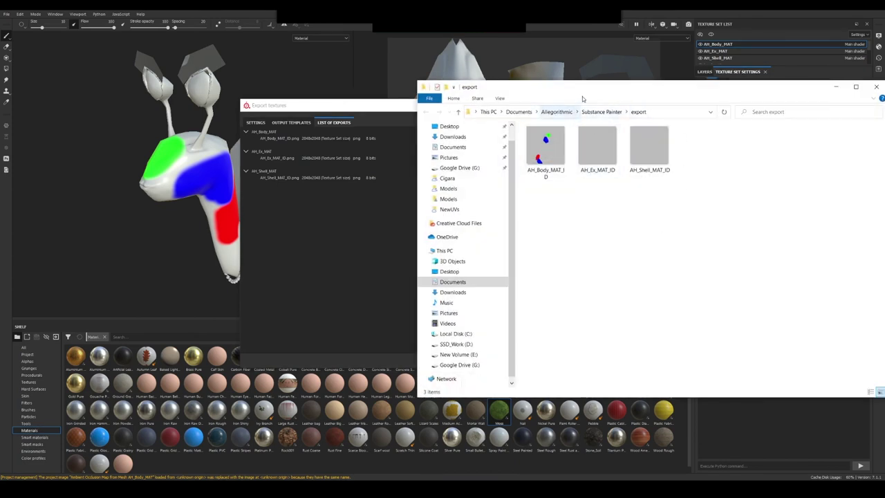
Step: Try to bring the exported AH_Body_MAT_ID image into the shelf, and close the texture export dialog
left_click_drag(638, 95, 527, 82)
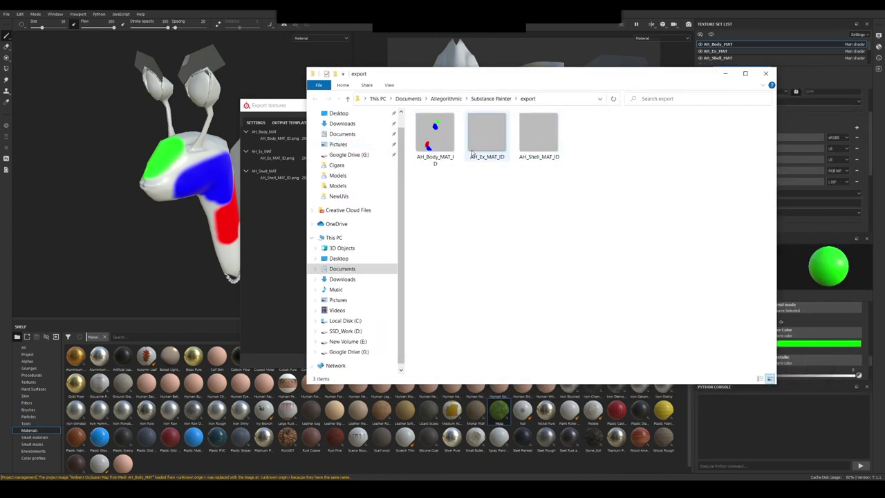
mouse_move(435, 135)
left_mouse_down()
mouse_move(396, 235)
mouse_move(179, 426)
mouse_move(164, 384)
left_mouse_up()
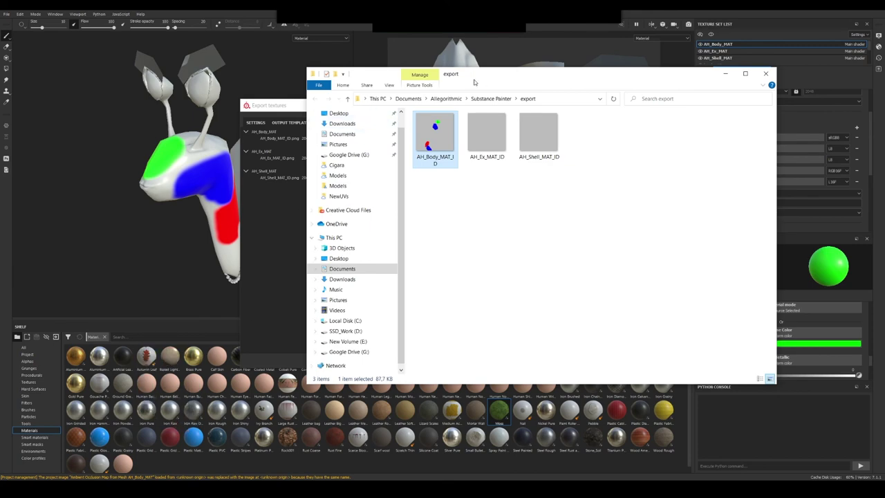
left_click_drag(474, 83, 707, 147)
left_click(609, 105)
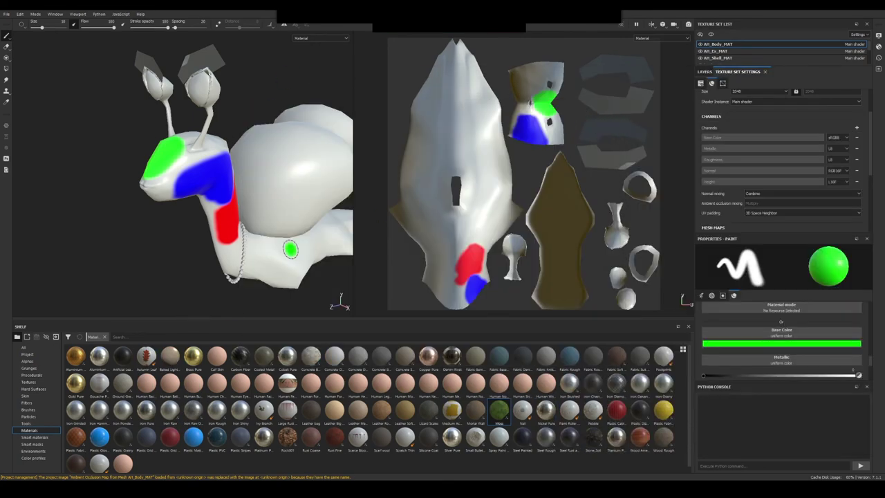
Step: Import the exported AH_Body_MAT_ID.png from the export folder as a texture into the current session
left_click(391, 453)
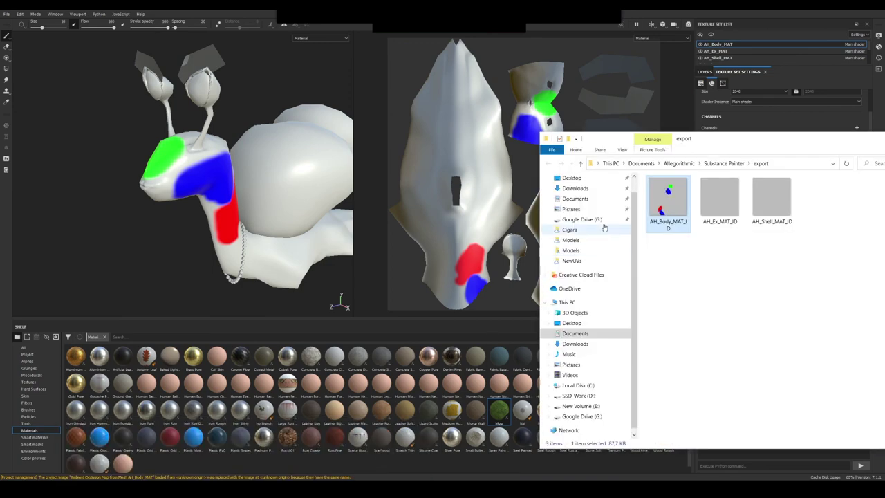
mouse_move(667, 206)
left_mouse_down()
mouse_move(587, 221)
mouse_move(176, 393)
left_mouse_up()
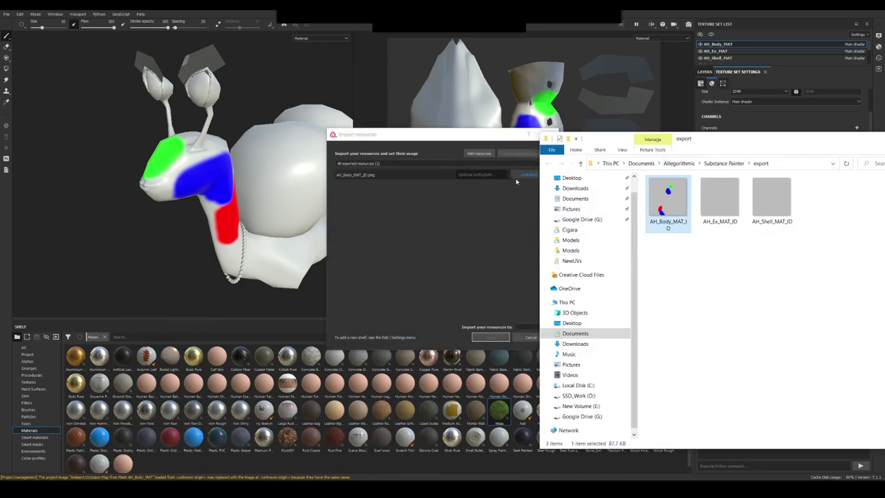
left_click(528, 174)
left_click(532, 202)
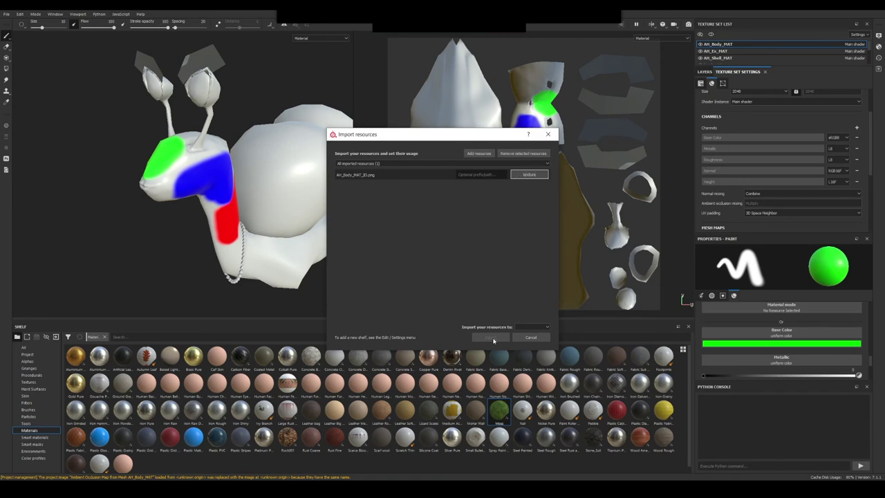
left_click(532, 326)
left_click(525, 335)
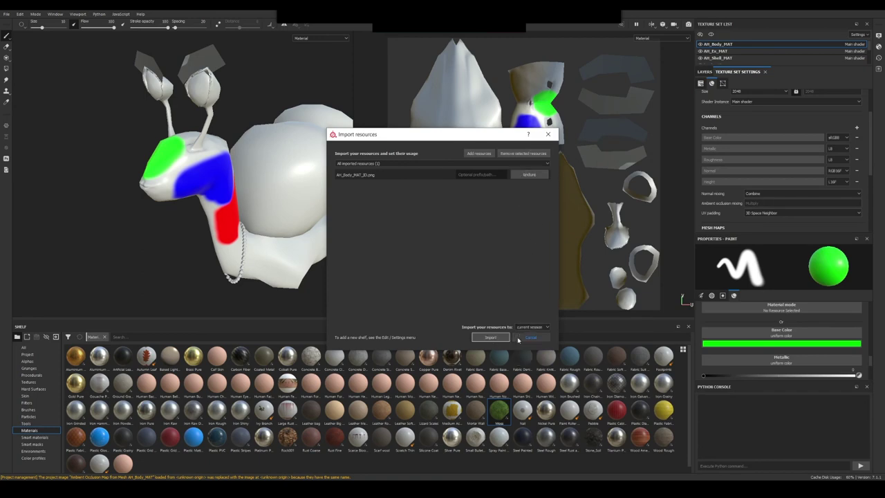
left_click(489, 337)
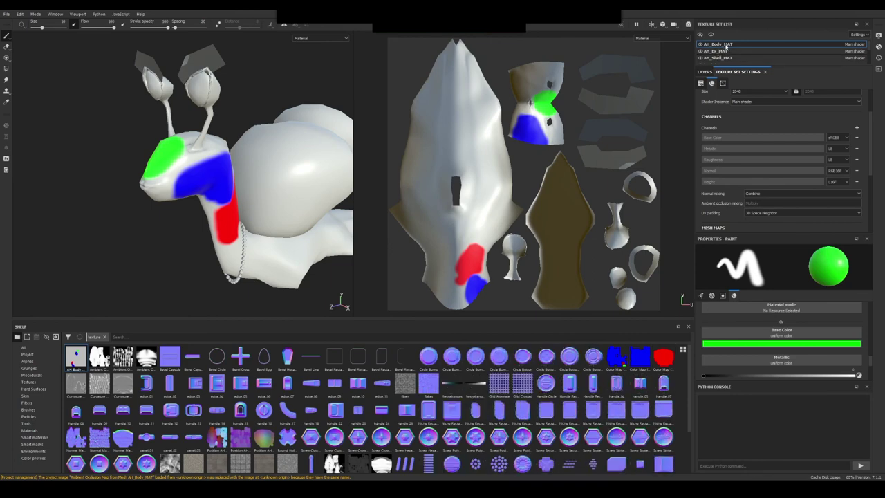
left_click(711, 295)
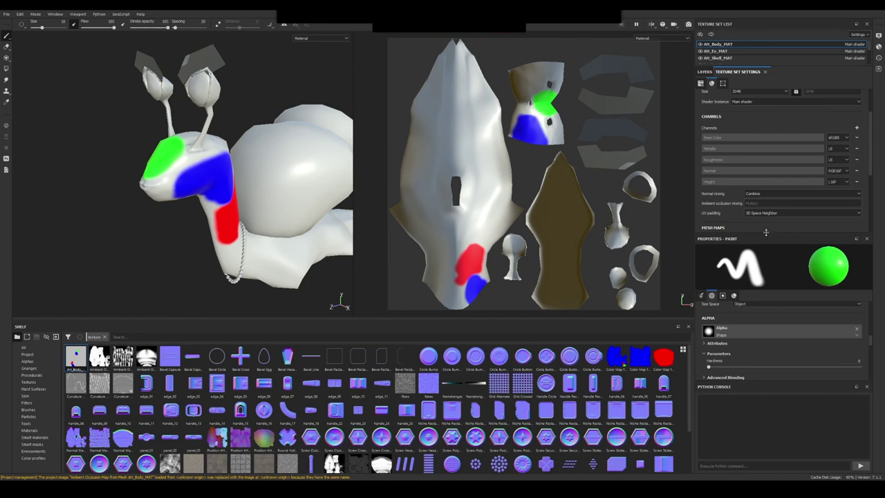
left_click_drag(765, 232, 785, 111)
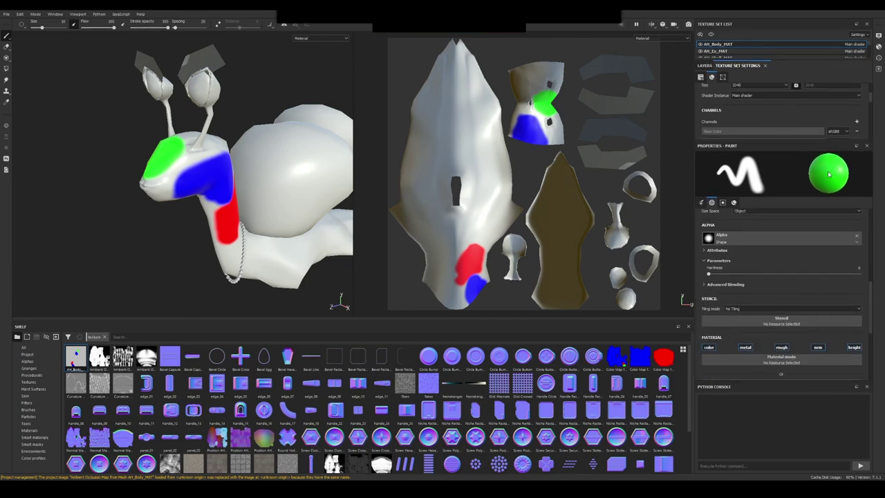
scroll(865, 322, "down", 3)
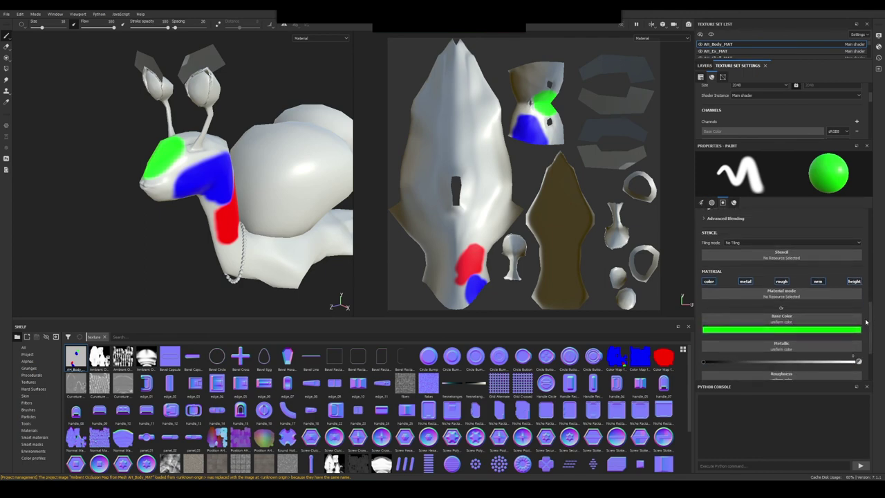
left_click_drag(870, 321, 882, 264)
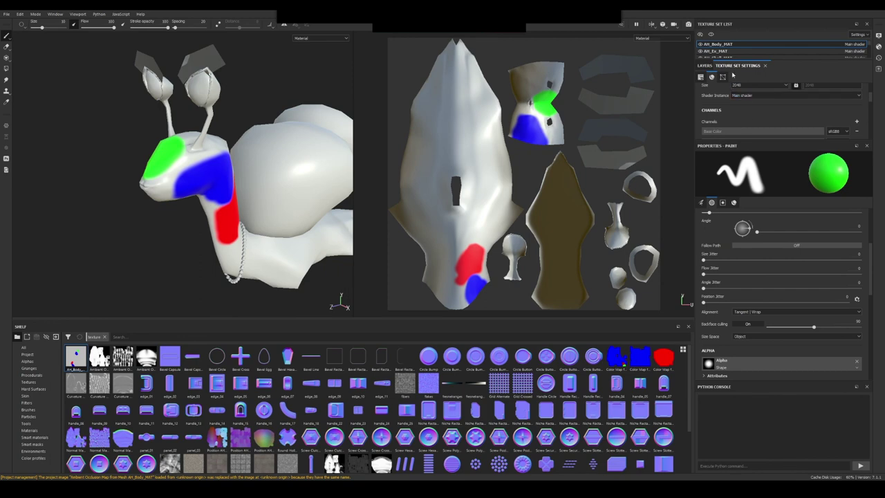
Step: Delete all layers of AH_Body_MAT, from the fill layer down to Layer 1
left_click(704, 65)
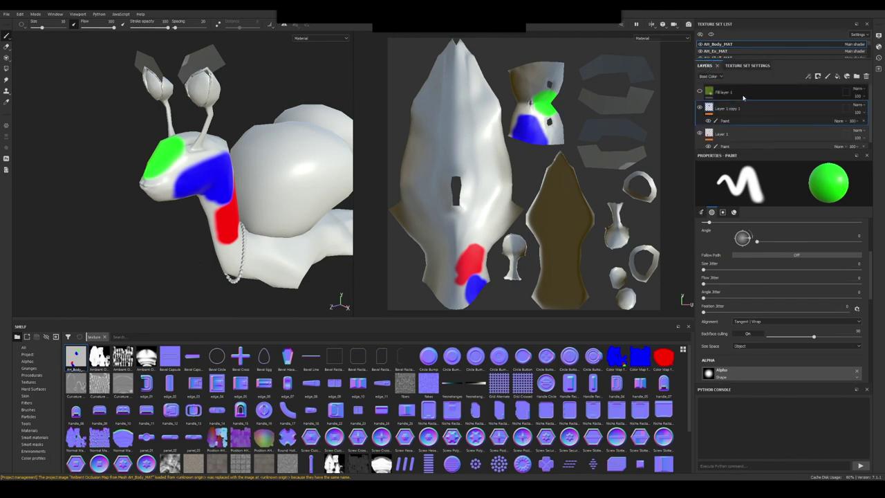
left_click(743, 97)
scroll(747, 107, "down", 1)
left_click(742, 132, "shift")
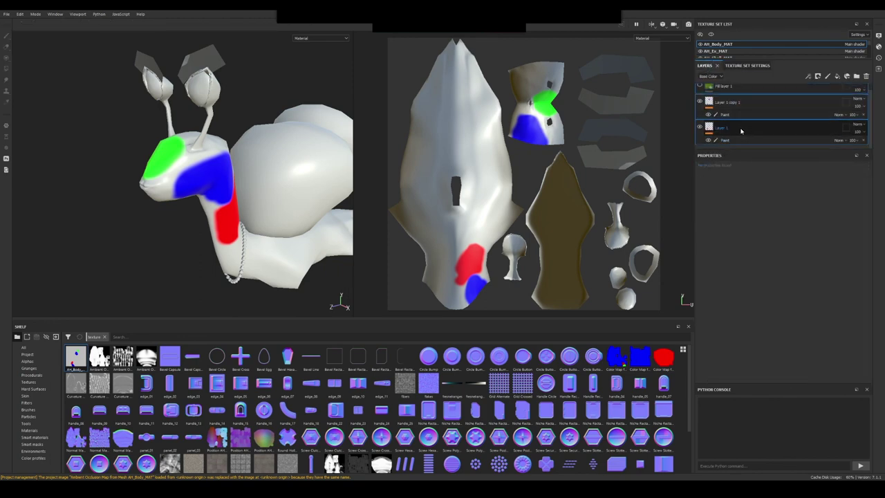
key("Delete")
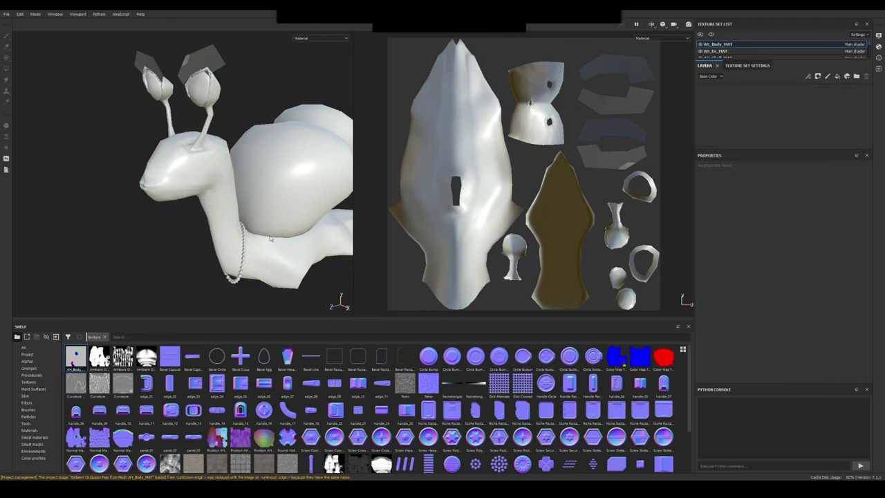
Step: Add a fill layer to AH_Body_MAT and set its base color to red
left_click_drag(265, 221, 272, 216, "alt")
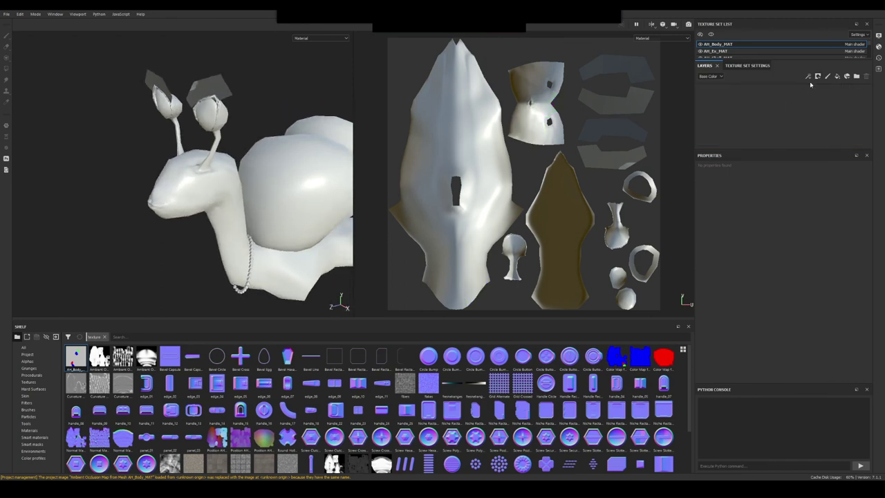
left_click(837, 76)
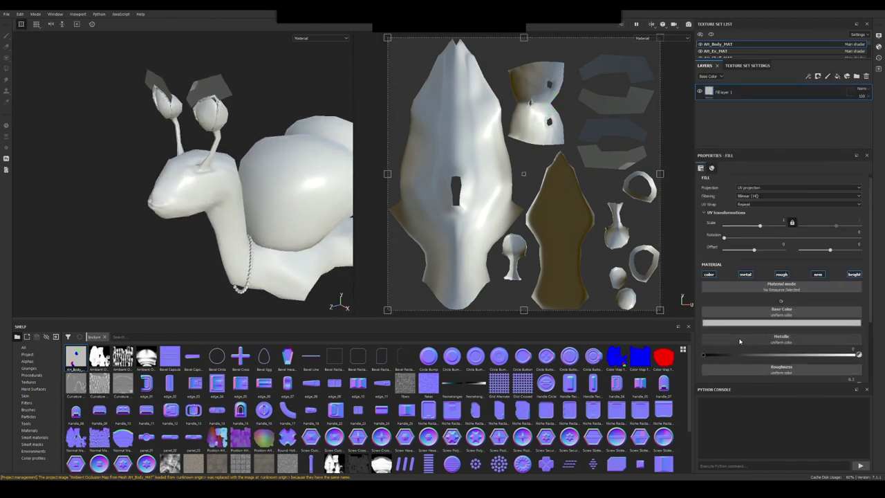
left_click(781, 322)
left_click(788, 346)
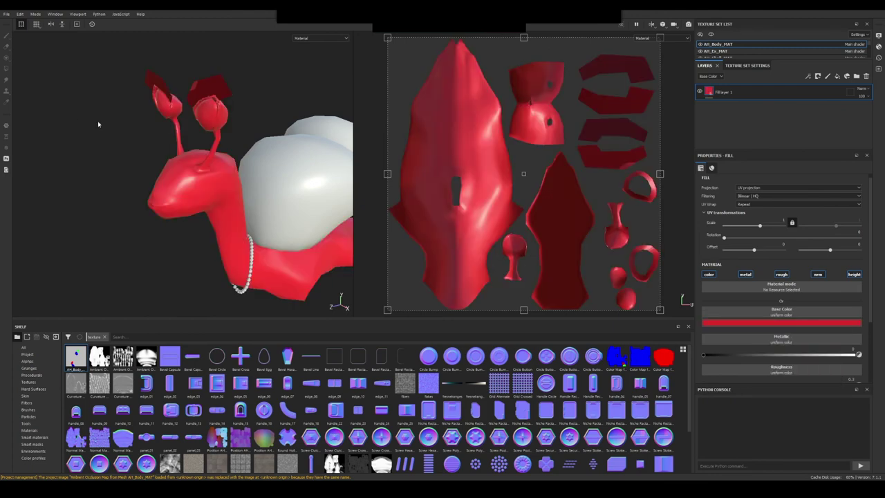
mouse_move(186, 153)
left_mouse_down("alt")
mouse_move(173, 156)
mouse_move(186, 152)
mouse_move(174, 142)
left_mouse_up("alt")
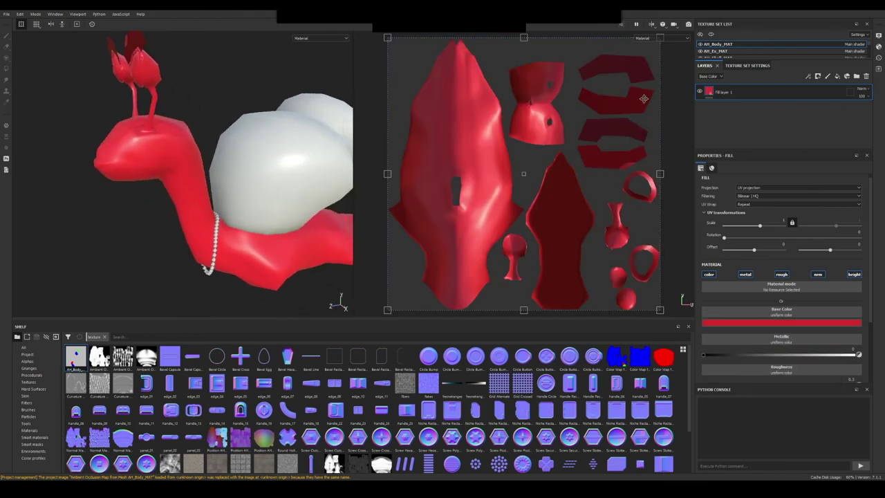
Step: Add a mask with color selection to the red fill layer and try picking a color for it
right_click(733, 96)
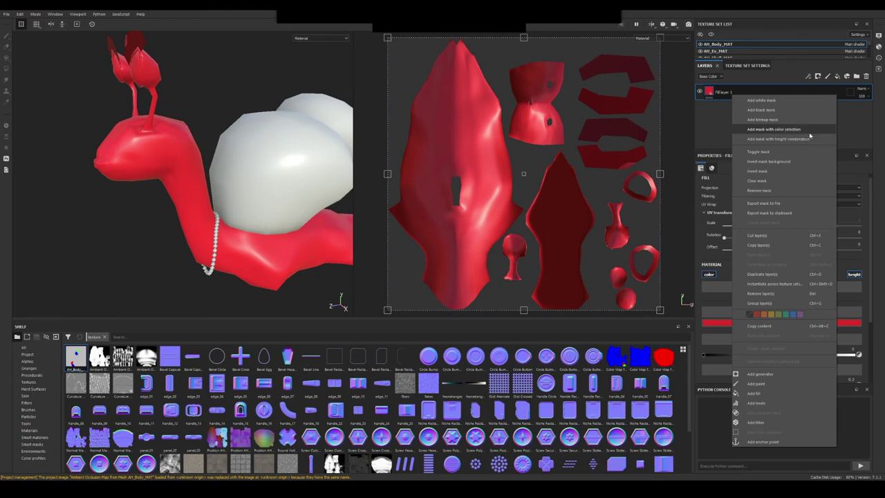
left_click(775, 129)
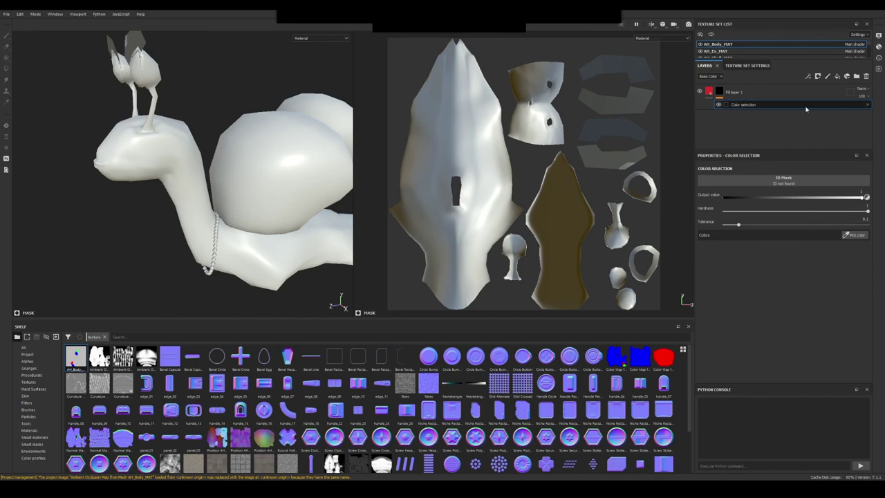
left_click(853, 237)
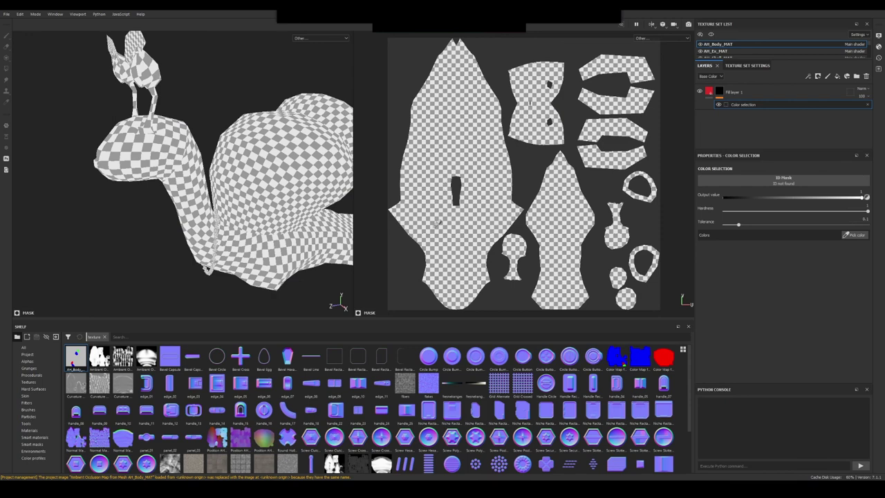
Step: Assign the imported AH_Body_MAT_ID texture as the ID mesh map in the texture set settings
left_click(736, 66)
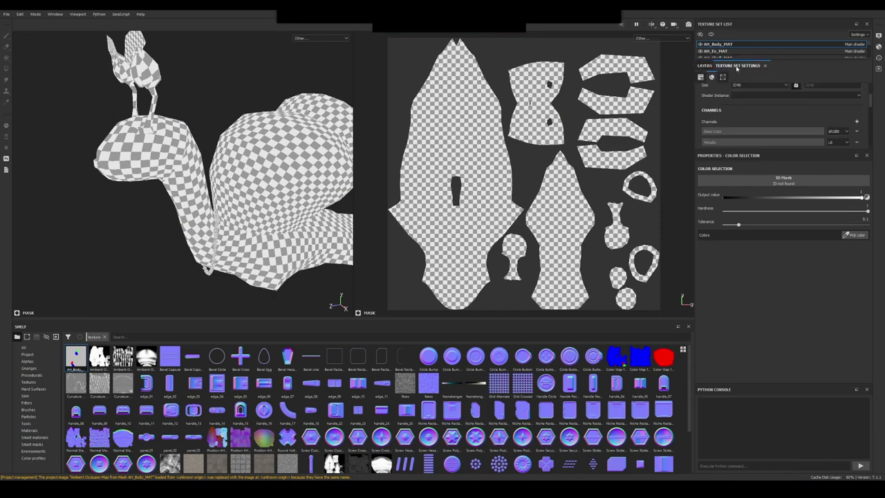
scroll(760, 114, "down", 3)
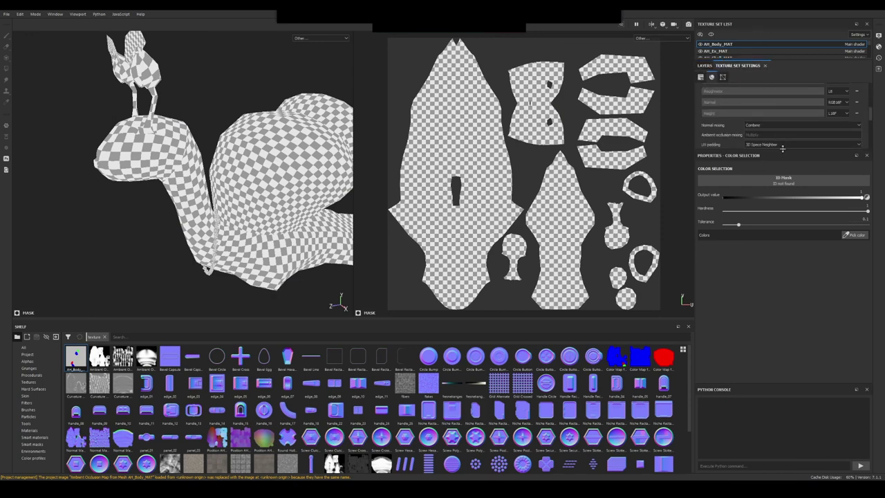
left_click_drag(781, 147, 768, 325)
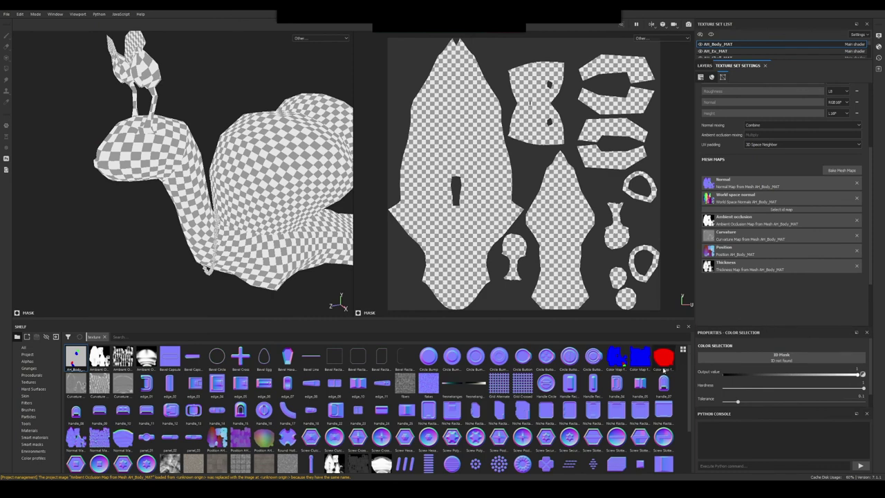
left_click_drag(78, 361, 738, 212)
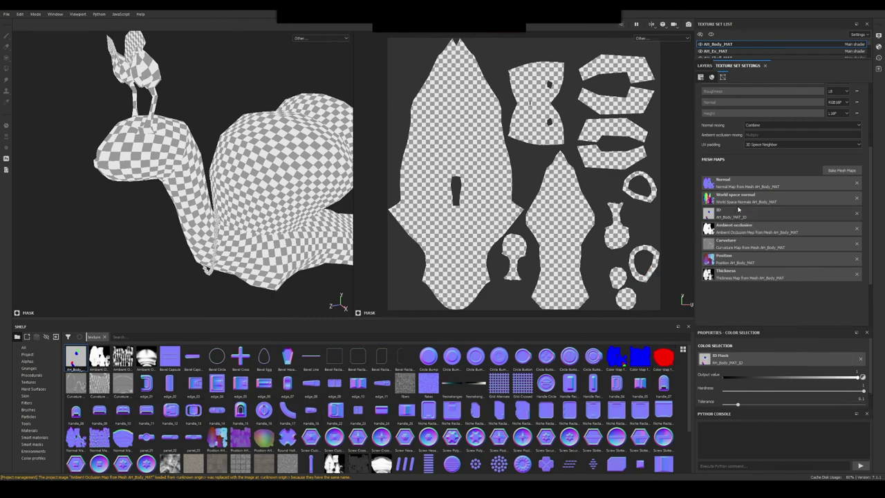
Step: Pick the blue head patch of the ID map as the color for the red fill layer's color selection mask
left_click(704, 66)
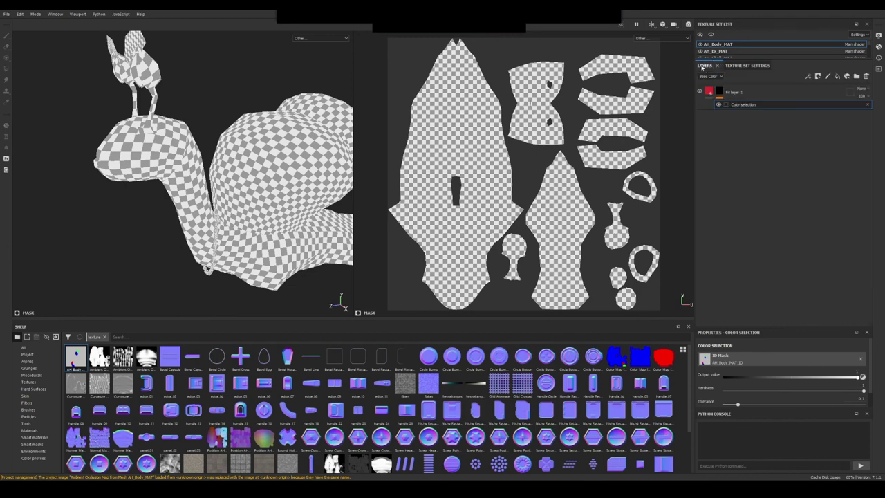
scroll(814, 349, "down", 1)
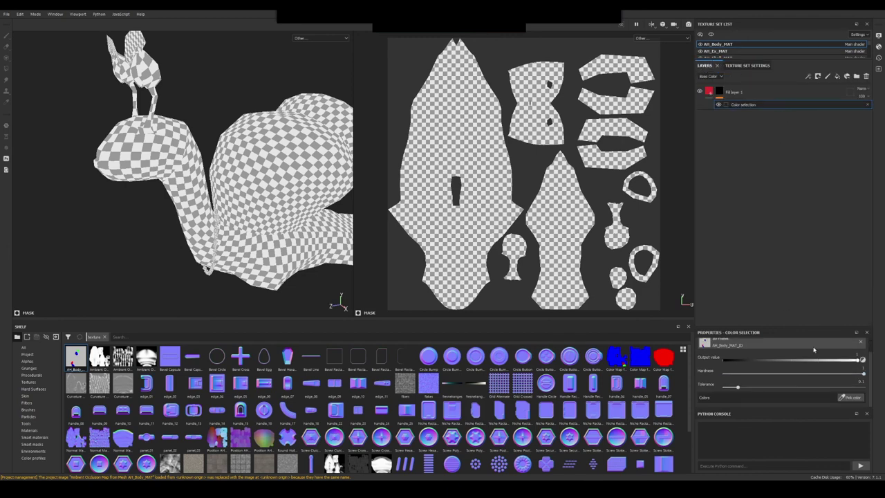
left_click(851, 397)
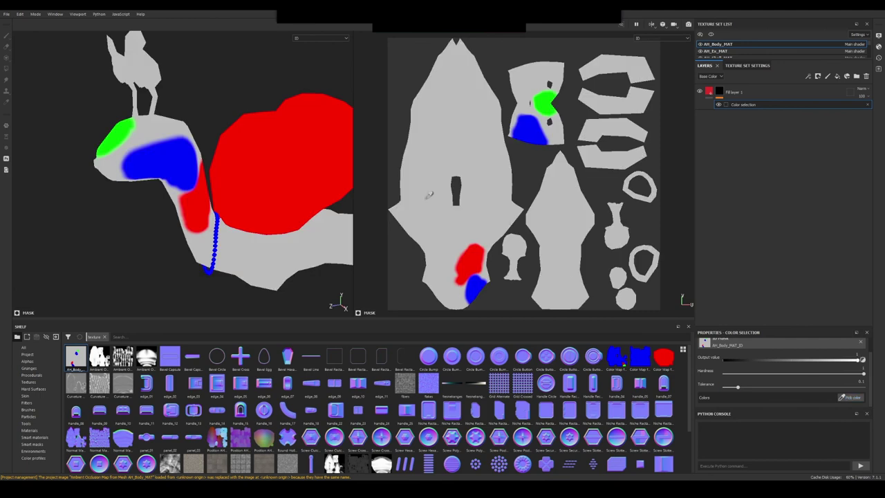
left_click(161, 153)
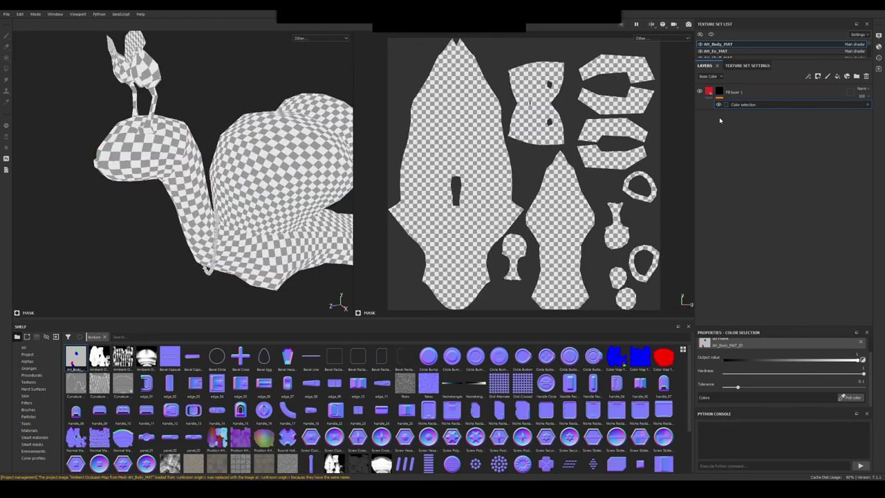
left_click(851, 398)
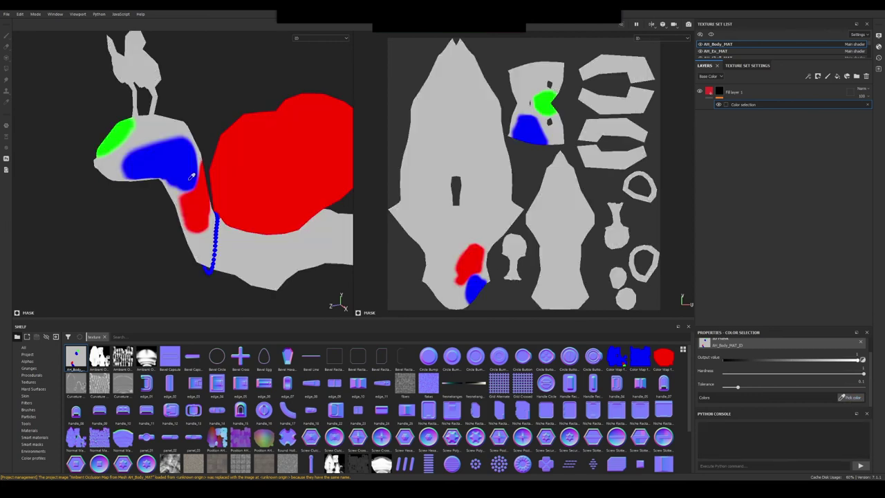
left_click(178, 181)
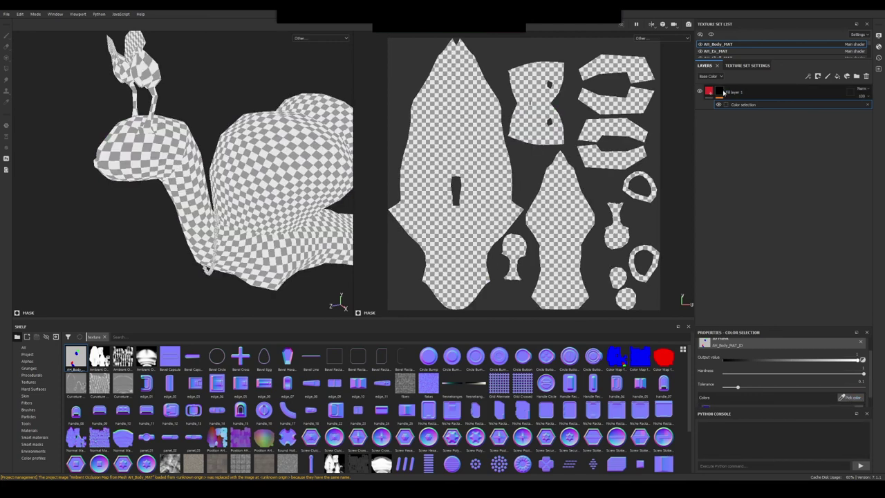
Step: Examine the fill layer's mask, and inspect the red fill on the snail's head in material view
left_click_drag(204, 204, 242, 164, "alt")
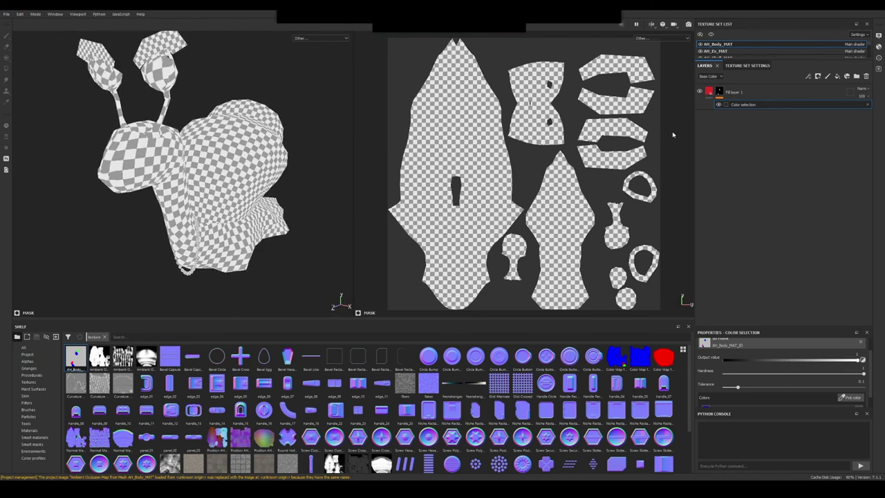
left_click(719, 92)
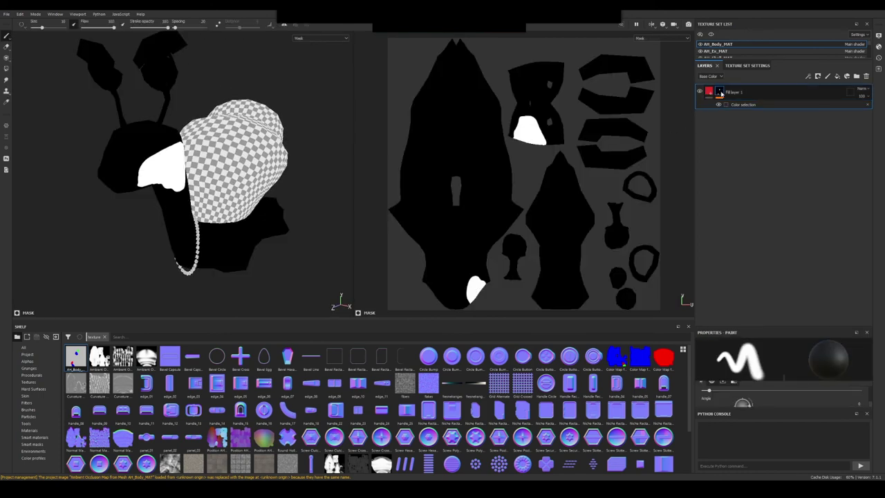
left_click(709, 92)
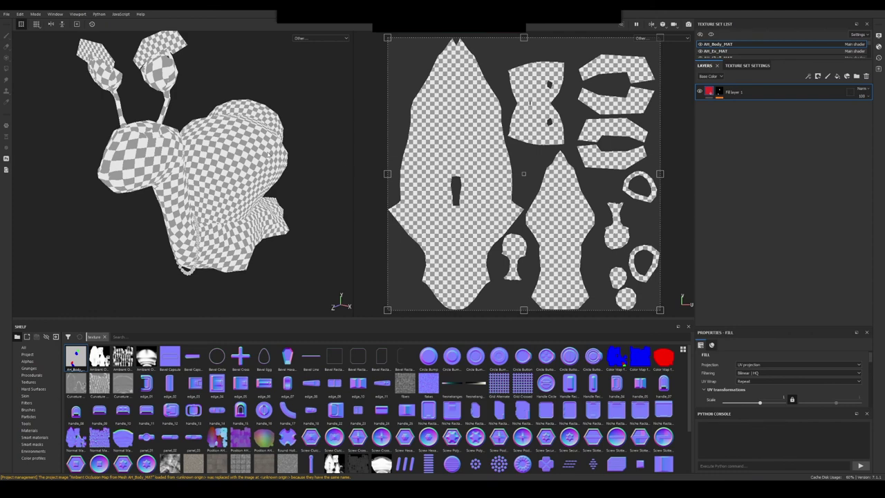
key("m")
left_click_drag(232, 157, 199, 162, "alt")
right_click_drag(199, 162, 264, 199, "alt")
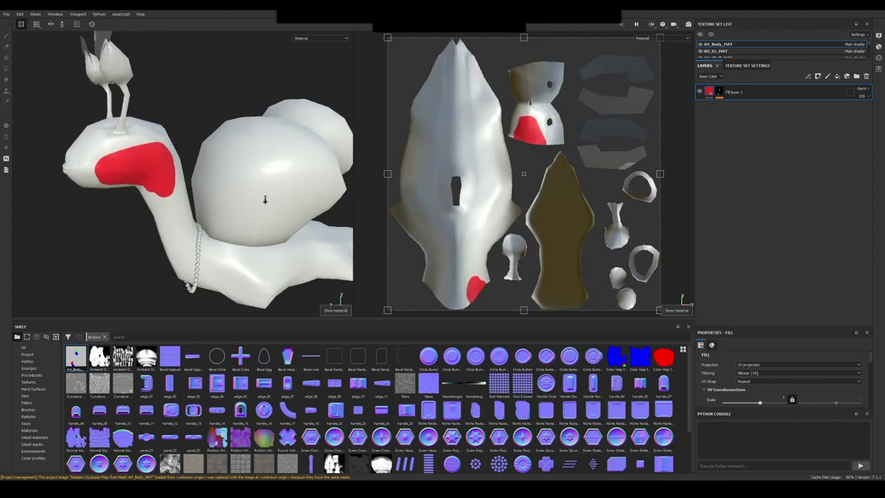
left_click_drag(250, 188, 207, 185, "alt")
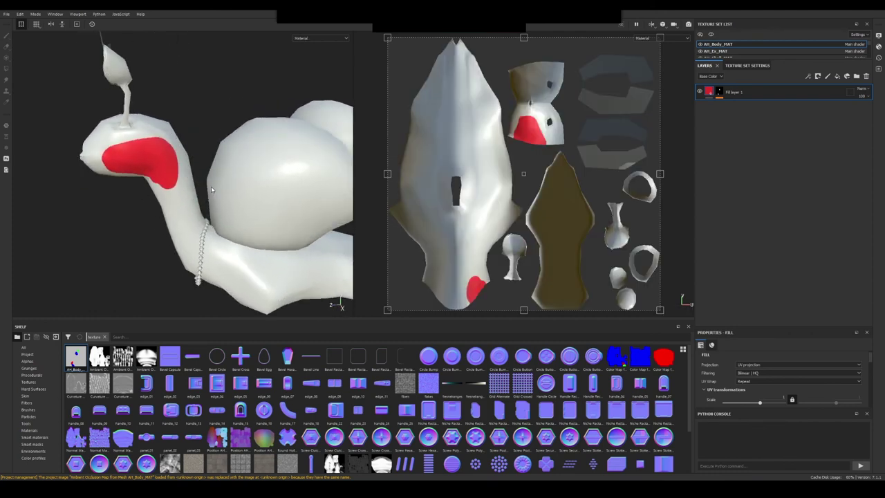
right_click_drag(208, 186, 215, 202, "alt")
left_click_drag(215, 202, 188, 174, "alt")
Step: Add a second color selection to the fill layer's mask and pick the green forehead patch for it
left_click(719, 92)
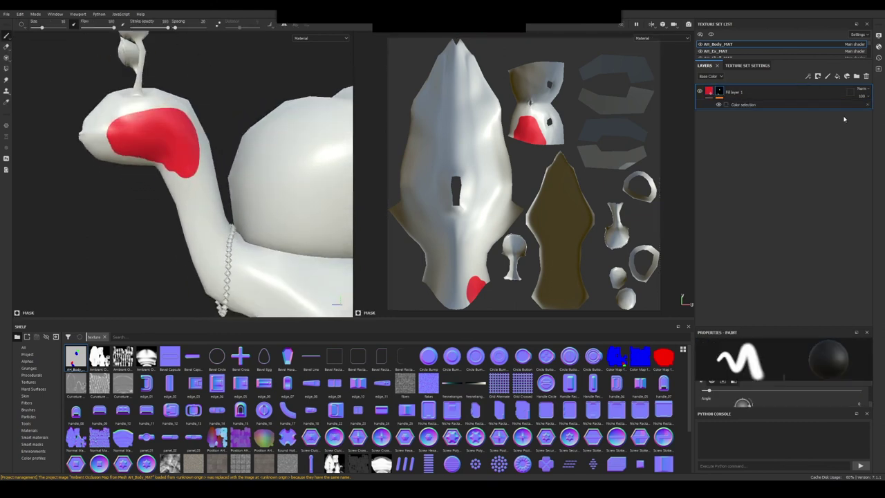
left_click(760, 105)
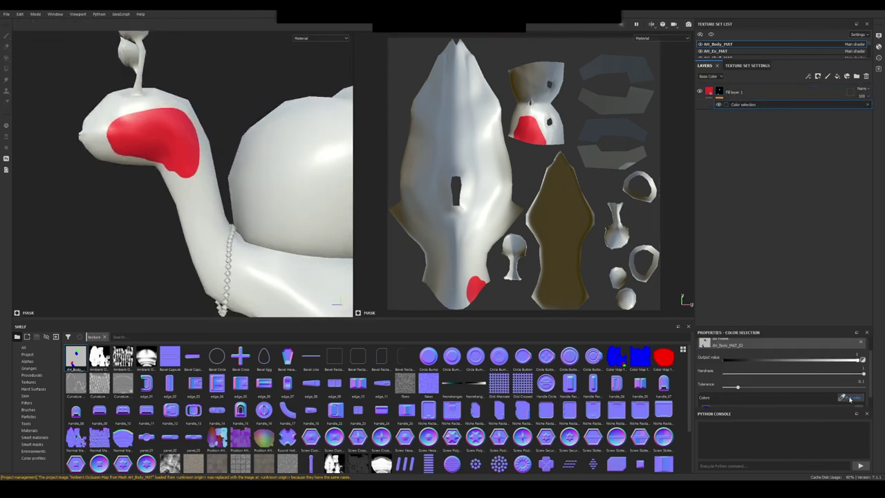
right_click(768, 107)
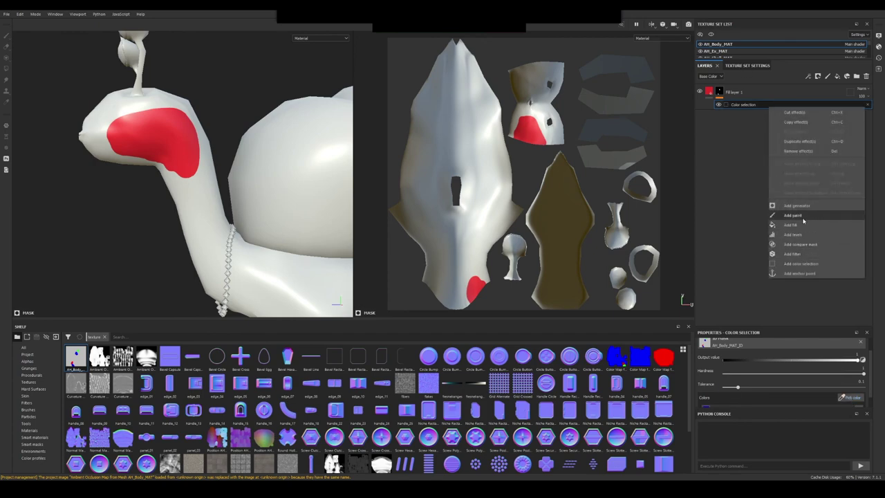
left_click(816, 266)
left_click(769, 114)
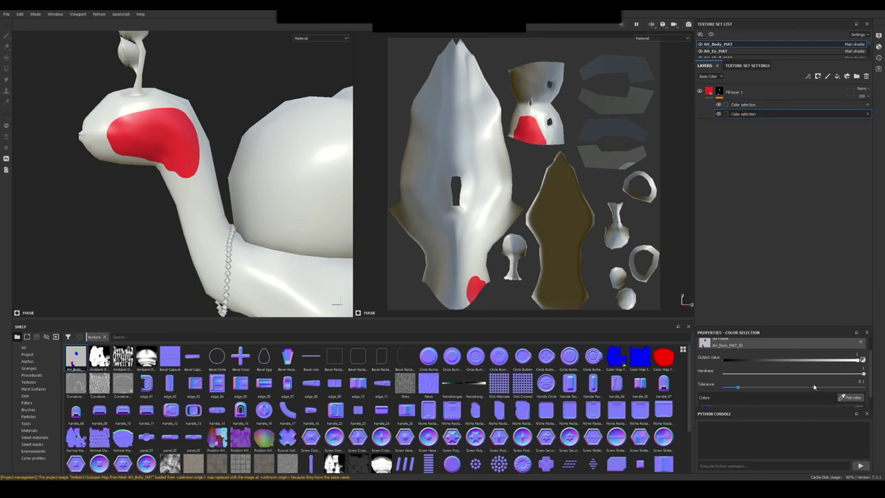
left_click(850, 397)
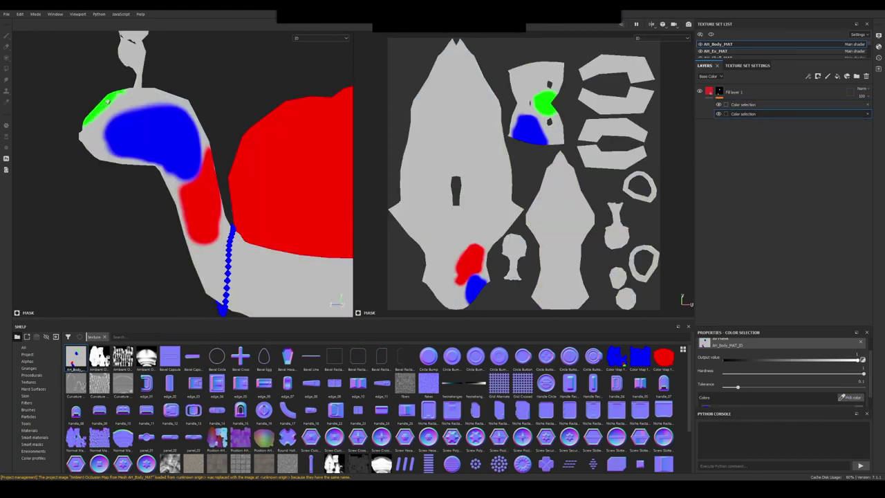
left_click(103, 101)
left_click_drag(121, 201, 211, 181, "alt")
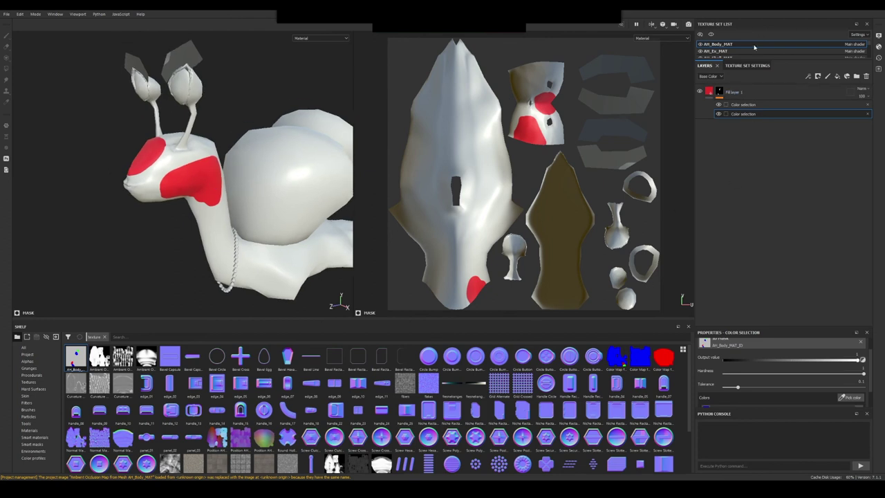
Step: Delete the red fill layer with its color selection mask from AH_Body_MAT
left_click(752, 92)
key("1")
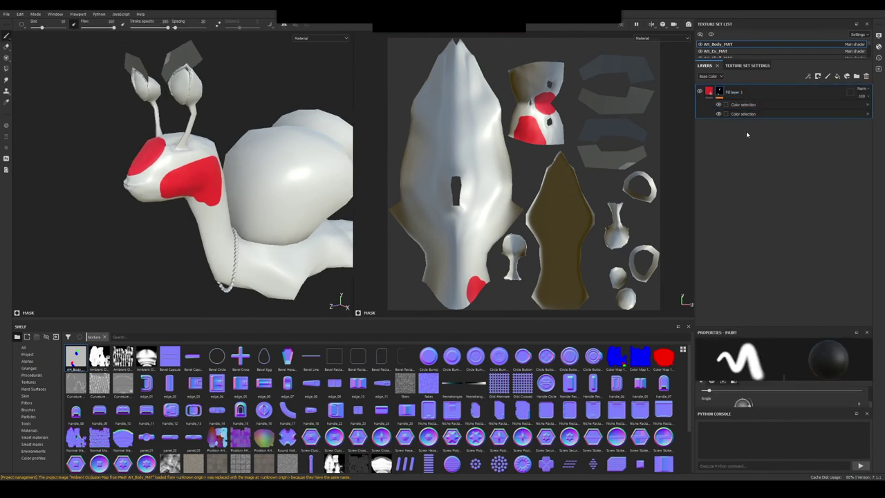
key("Delete")
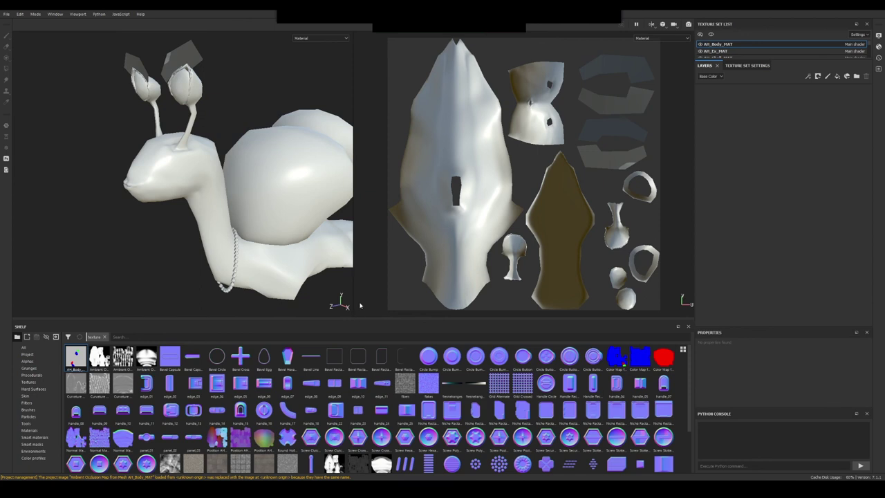
middle_click_drag(275, 199, 231, 178, "alt")
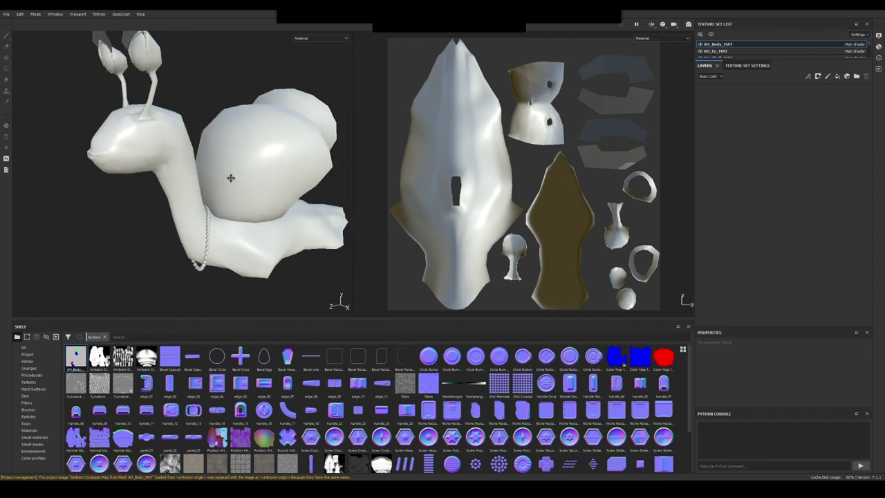
left_click_drag(231, 177, 242, 172, "alt")
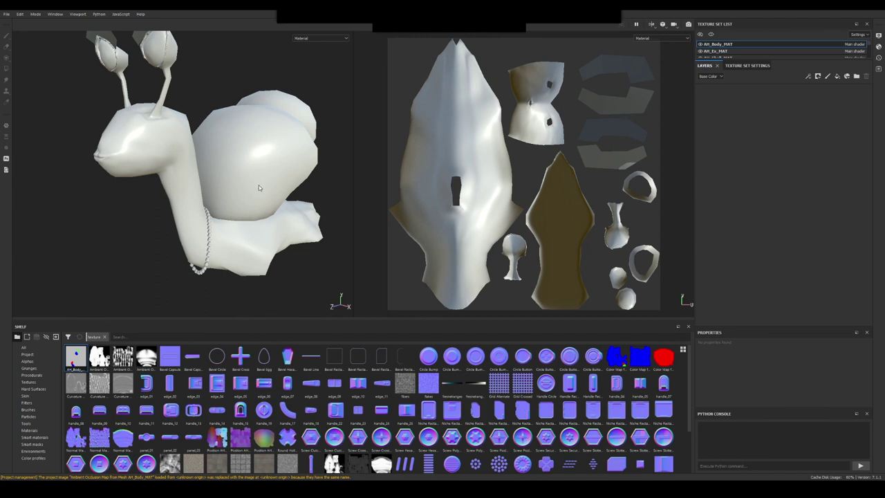
left_click_drag(258, 188, 248, 203, "alt")
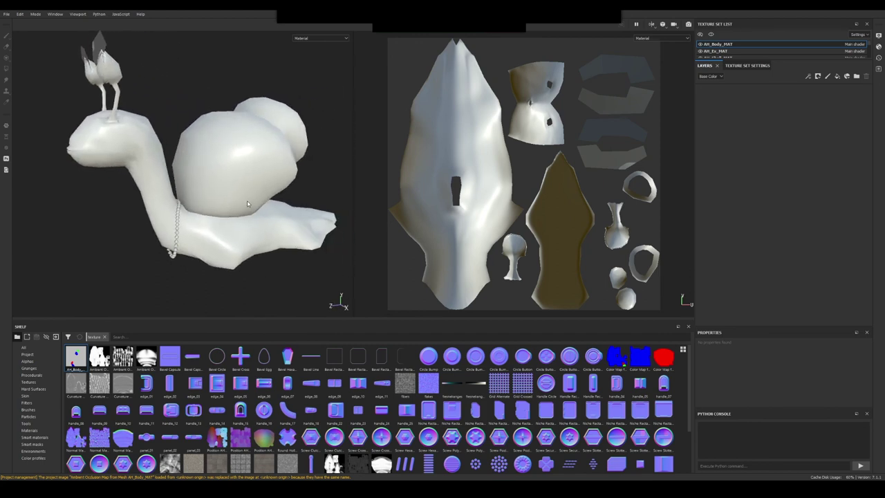